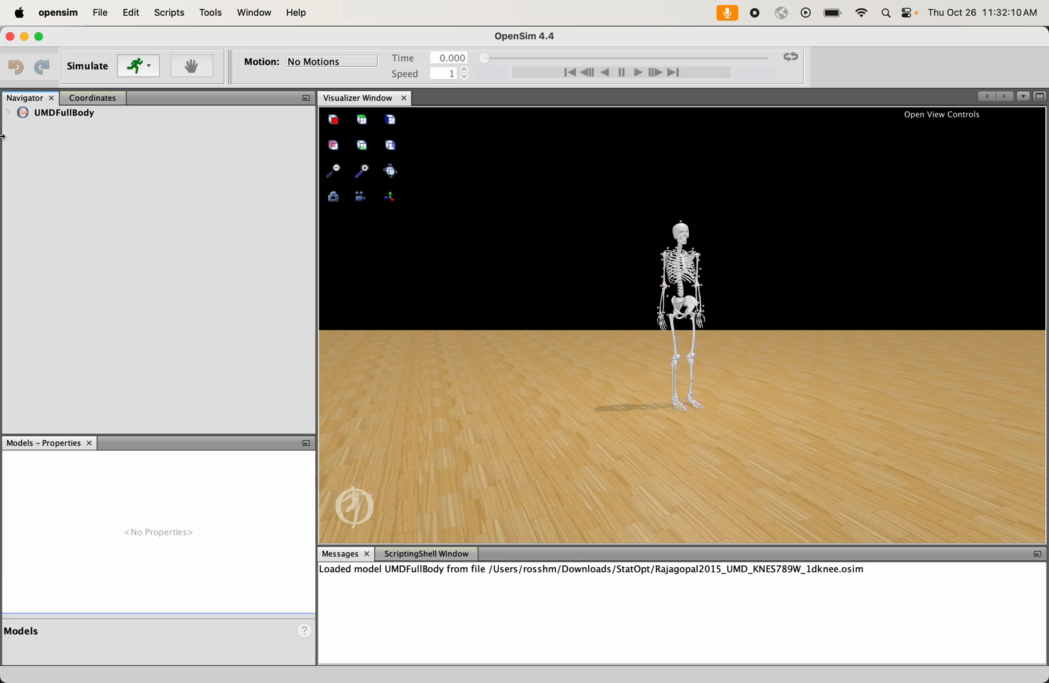
- Show the muscles in the UMDFullBody model's Forces group in the 3D view
{"action": "left_click", "coordinate": [8, 114]}
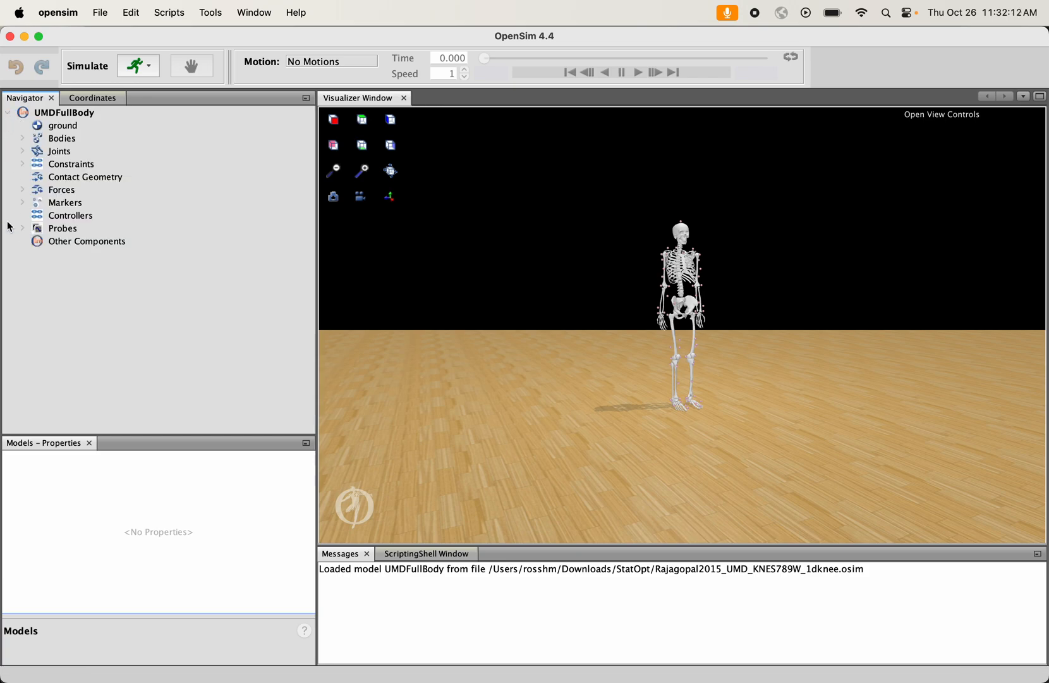
{"action": "left_click", "coordinate": [23, 190]}
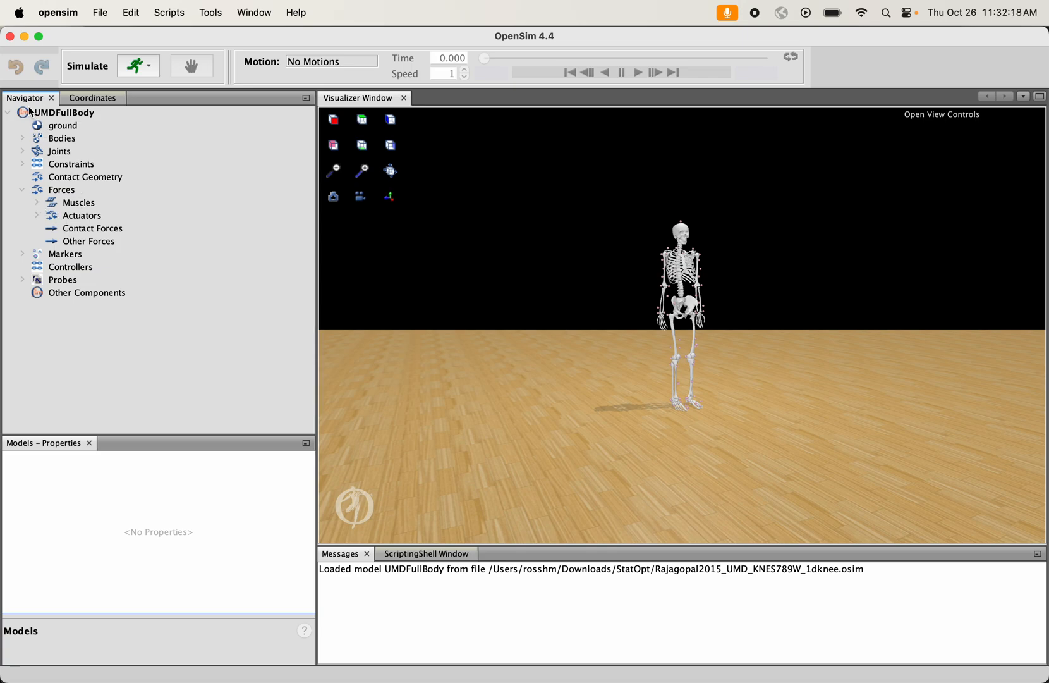
{"action": "right_click", "coordinate": [79, 207]}
{"action": "mouse_move", "coordinate": [135, 213]}
{"action": "left_click", "coordinate": [203, 215]}
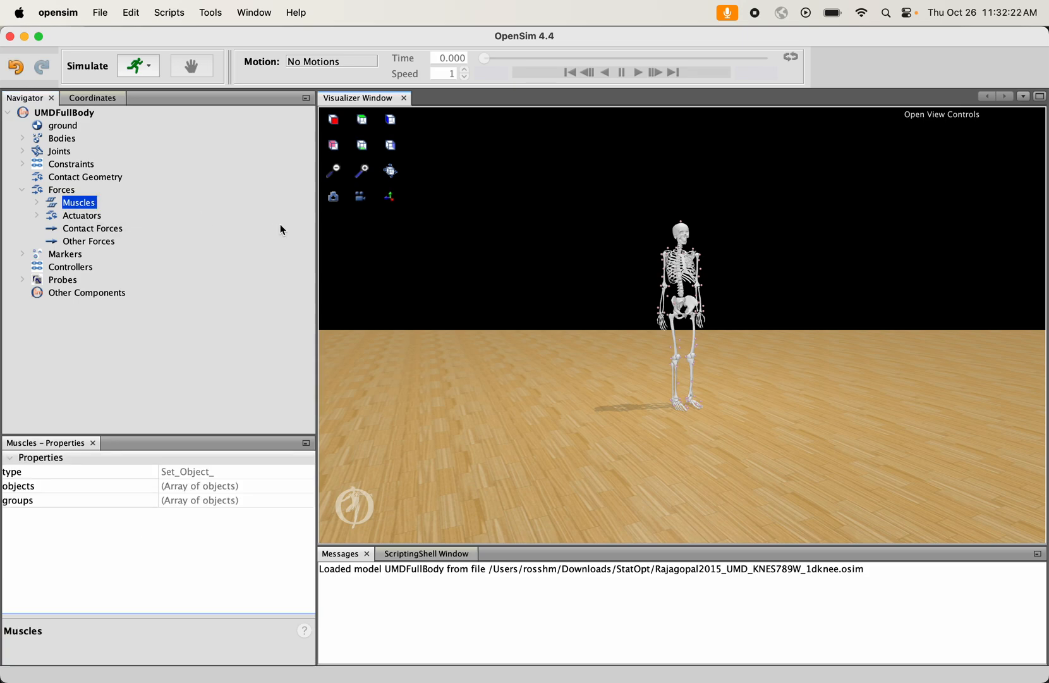
- Examine the skeleton's leg muscles up close from behind and from the front
{"action": "left_click", "coordinate": [363, 172]}
{"action": "left_click", "coordinate": [364, 172]}
{"action": "left_click", "coordinate": [363, 172]}
{"action": "left_click", "coordinate": [364, 172]}
{"action": "left_click", "coordinate": [364, 172]}
{"action": "left_click", "coordinate": [363, 172]}
{"action": "left_click", "coordinate": [364, 172]}
{"action": "left_click", "coordinate": [364, 172]}
{"action": "left_click", "coordinate": [363, 172]}
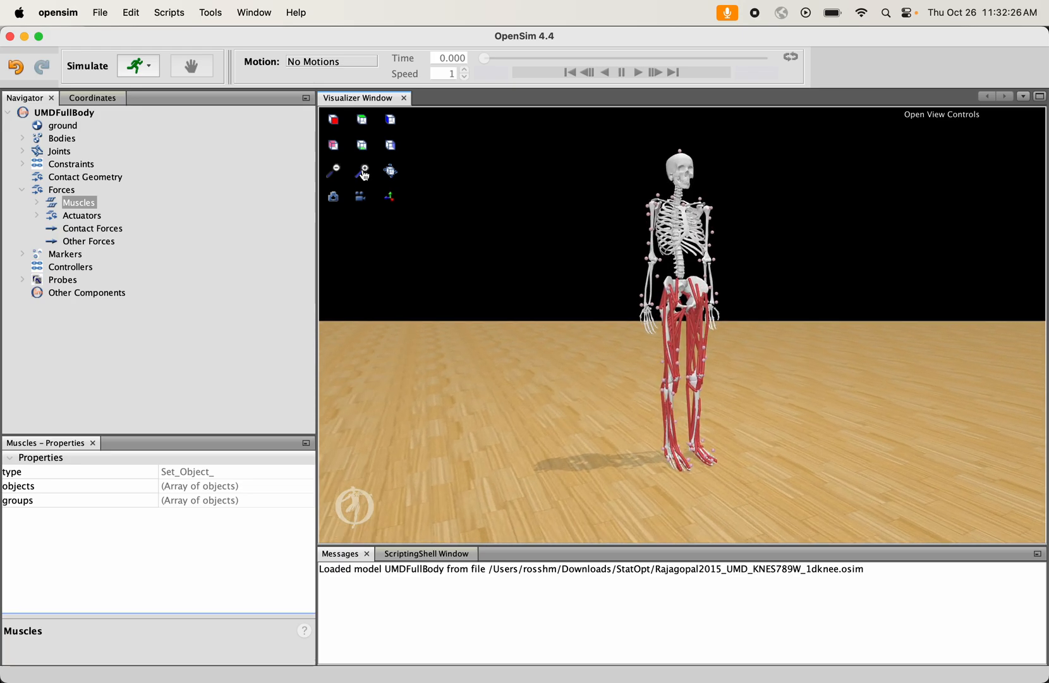
{"action": "left_click", "coordinate": [364, 171]}
{"action": "left_click_drag", "start_coordinate": [554, 295], "coordinate": [883, 316]}
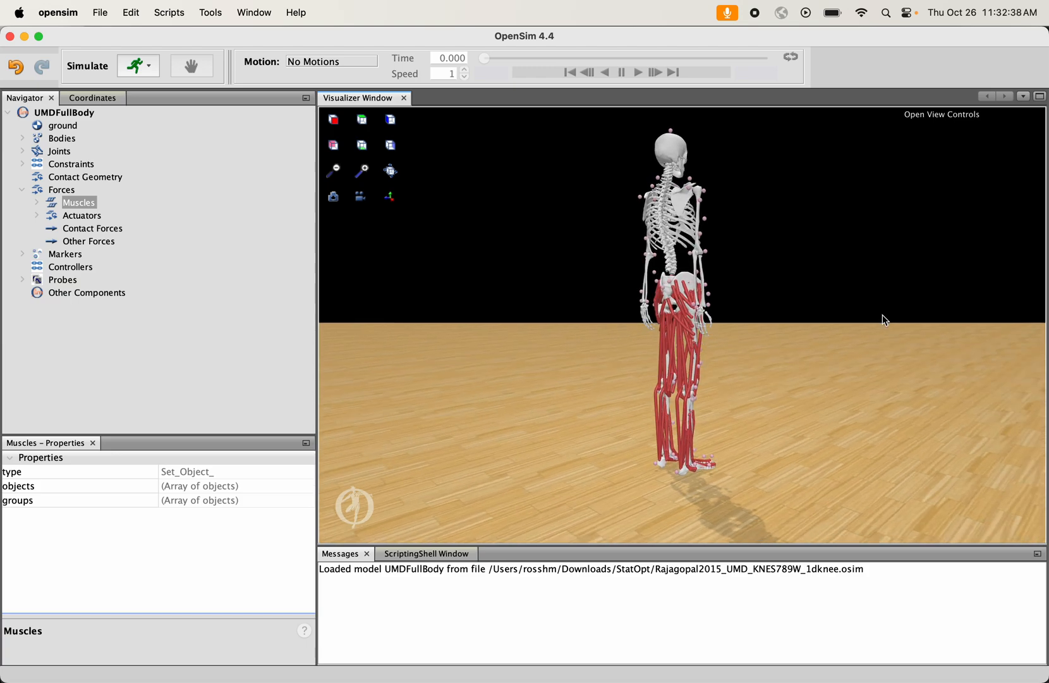
{"action": "left_click_drag", "start_coordinate": [885, 320], "coordinate": [677, 322]}
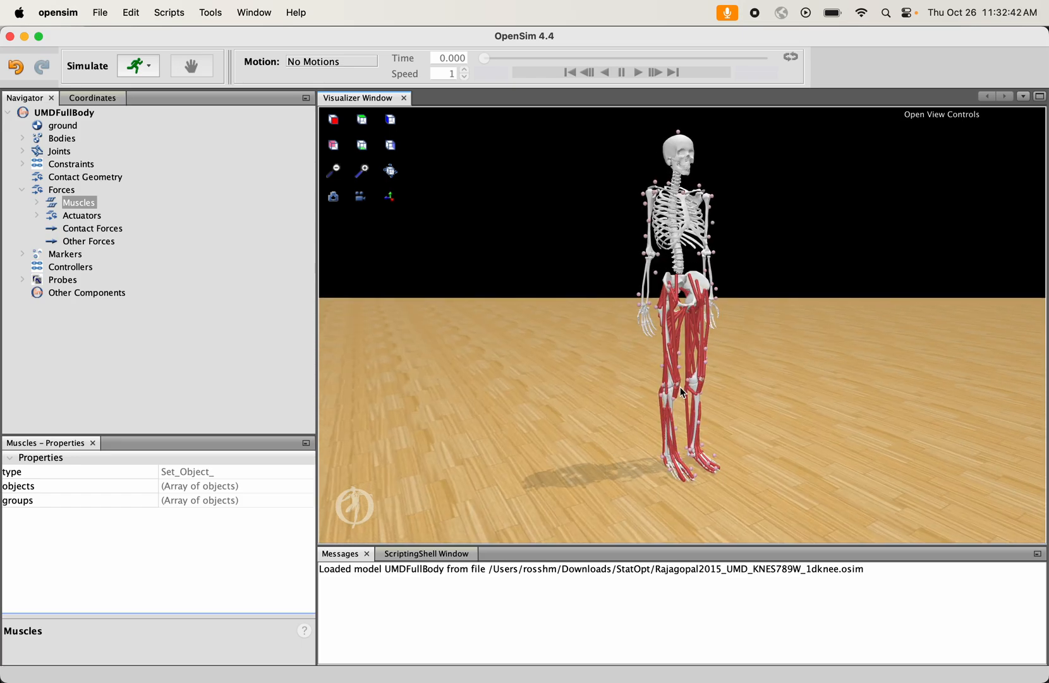
{"action": "mouse_move", "coordinate": [683, 392]}
{"action": "left_mouse_down"}
{"action": "mouse_move", "coordinate": [724, 365]}
{"action": "mouse_move", "coordinate": [677, 371]}
{"action": "left_mouse_up"}
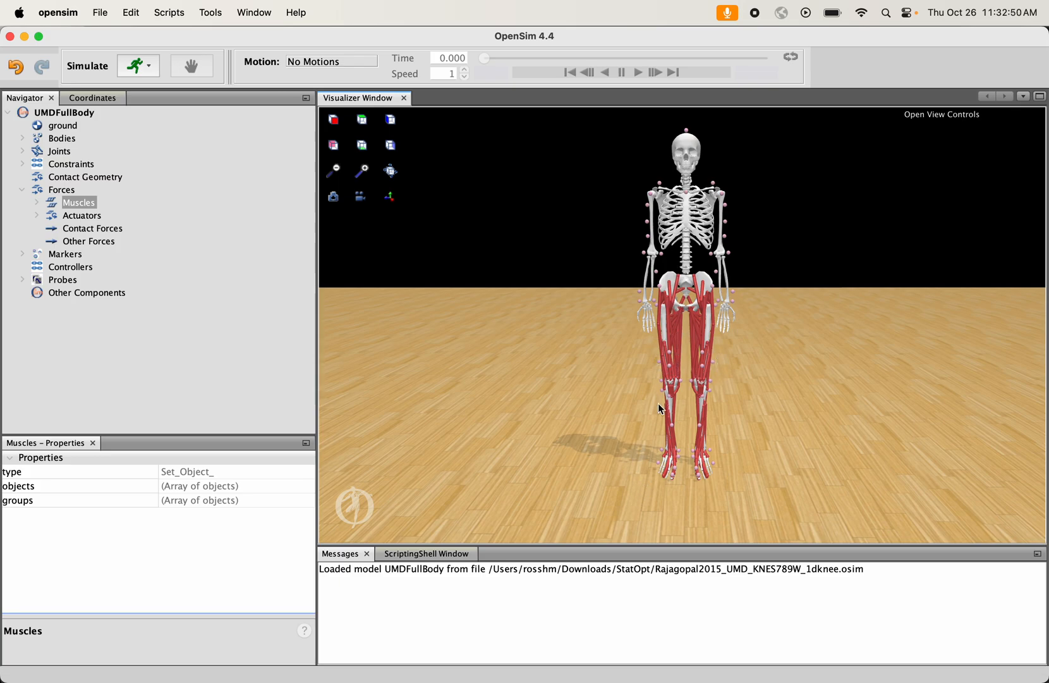
- Switch to BBEdit and search Rajagopal2015_UMD_KNES789W_1dknee.osim for "forceset" to locate the model's force definitions
{"action": "mouse_move", "coordinate": [664, 673]}
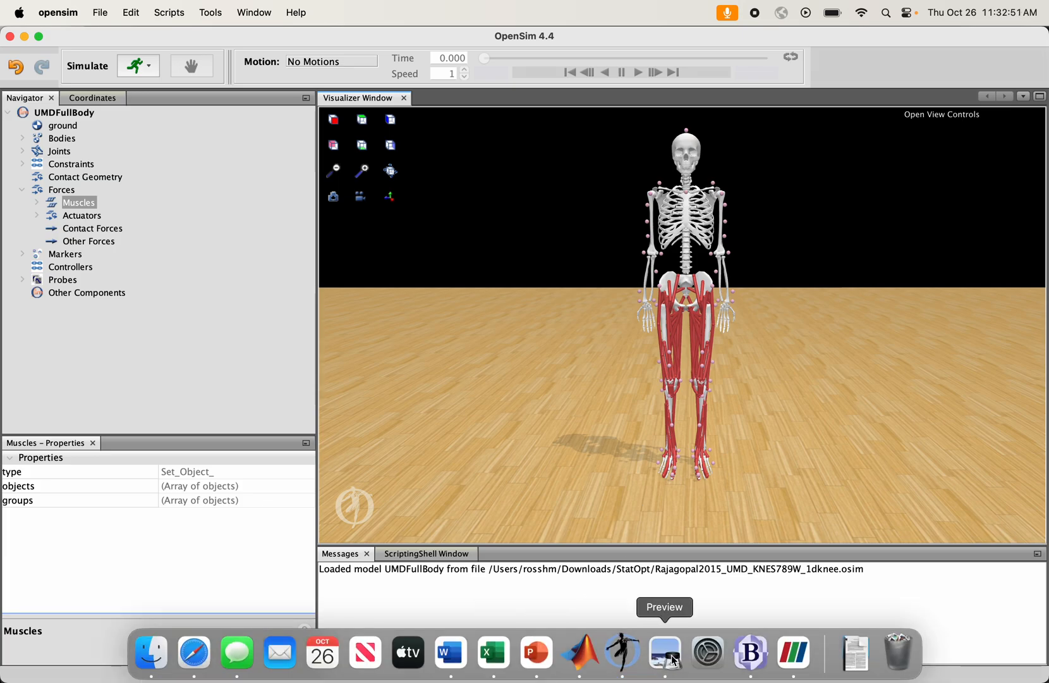
{"action": "left_click", "coordinate": [750, 654]}
{"action": "left_click", "coordinate": [508, 144]}
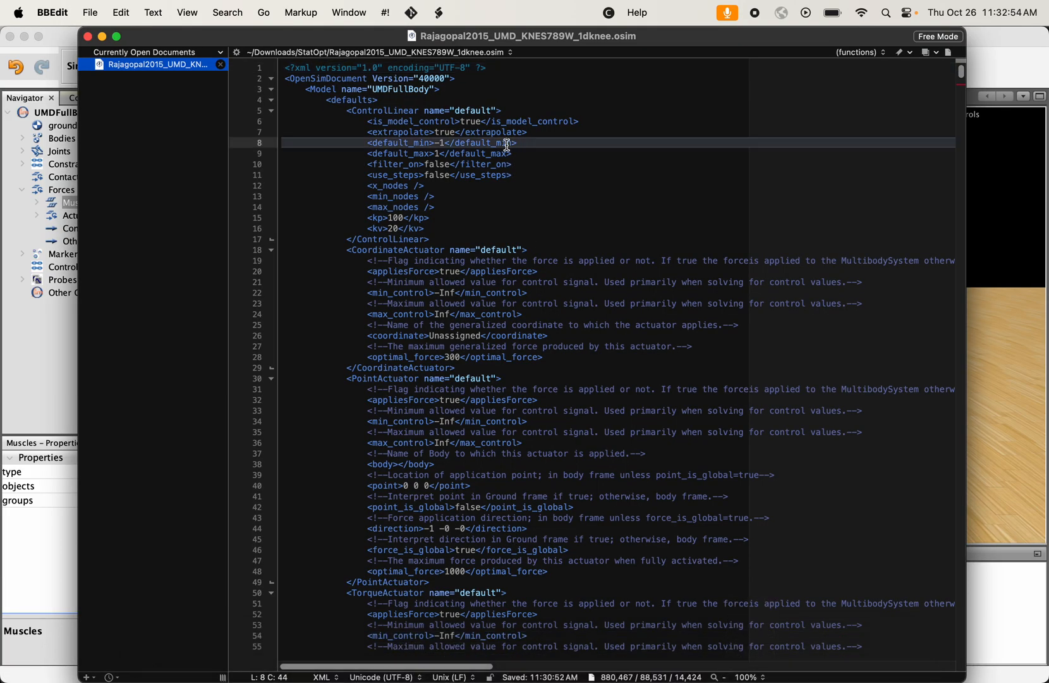
{"action": "key", "text": "super+f"}
{"action": "type", "text": "force"}
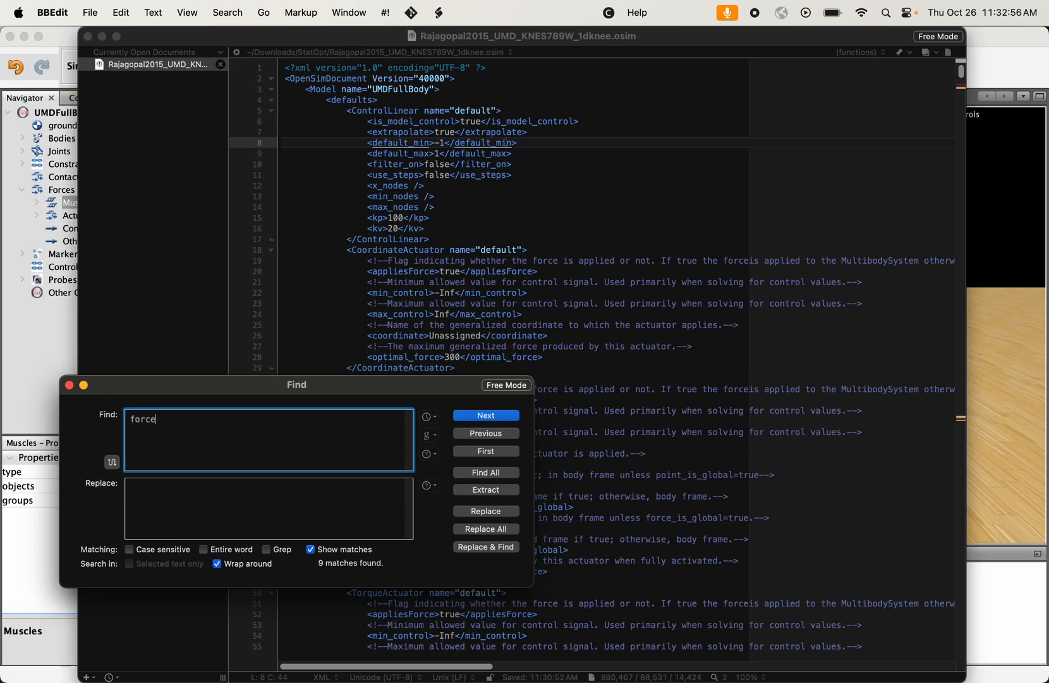
{"action": "type", "text": "set"}
{"action": "key", "text": "Return"}
{"action": "key", "text": "Up"}
{"action": "key", "text": "Up"}
{"action": "key", "text": "Up"}
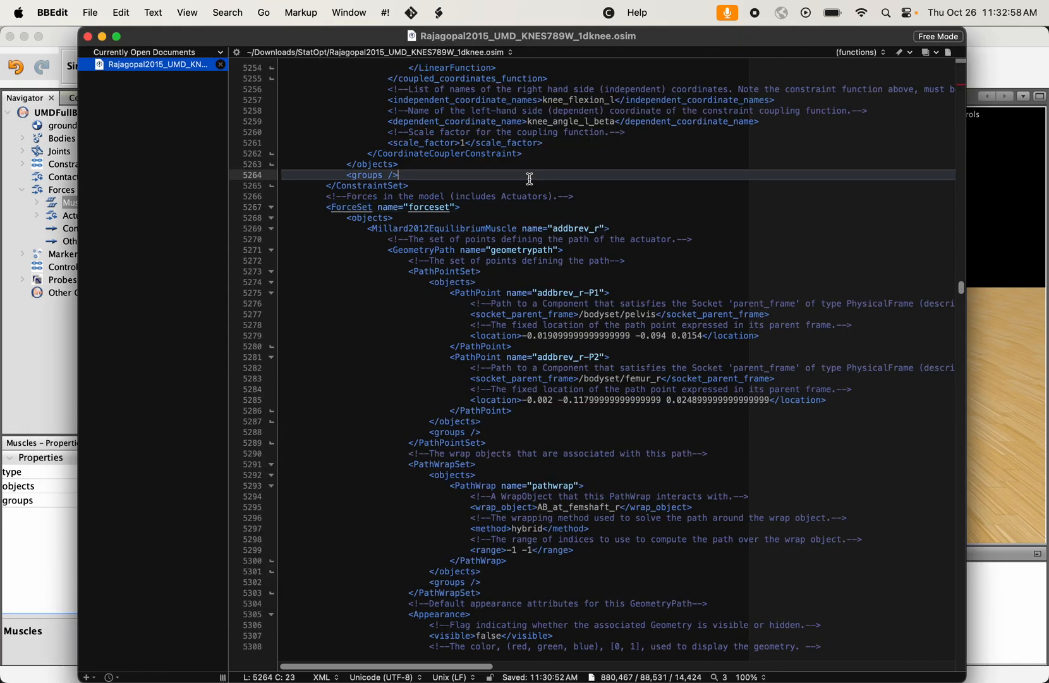
- Inspect the first ForceSet entry's opening tag, checking its muscle type and the name addbrev_r
{"action": "left_click_drag", "start_coordinate": [374, 228], "coordinate": [519, 229]}
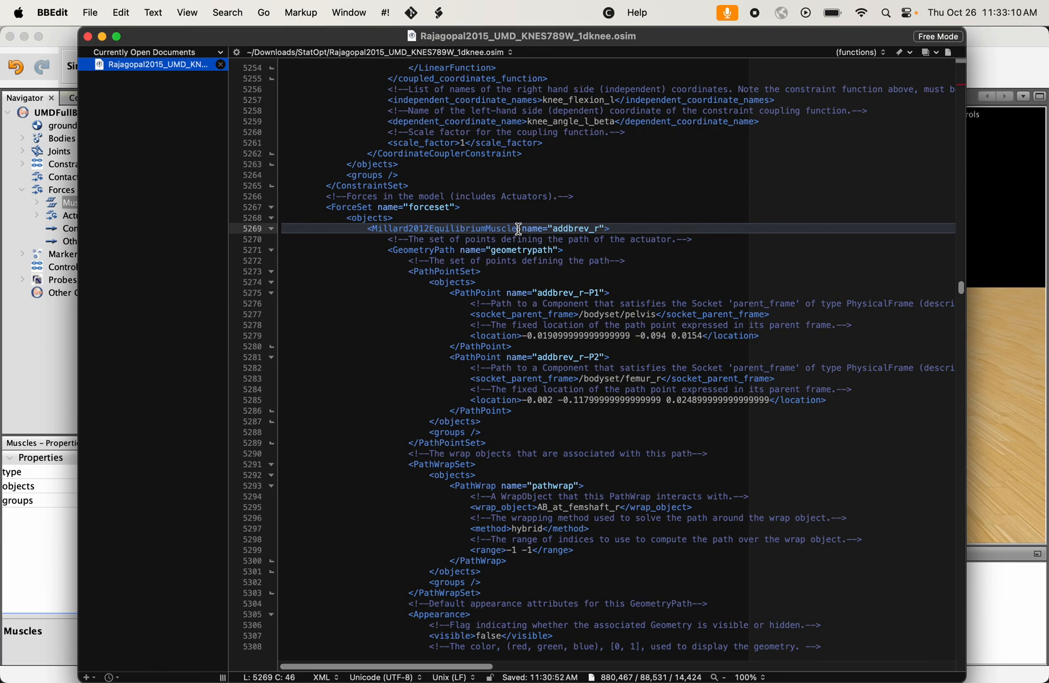
{"action": "double_click", "coordinate": [374, 230]}
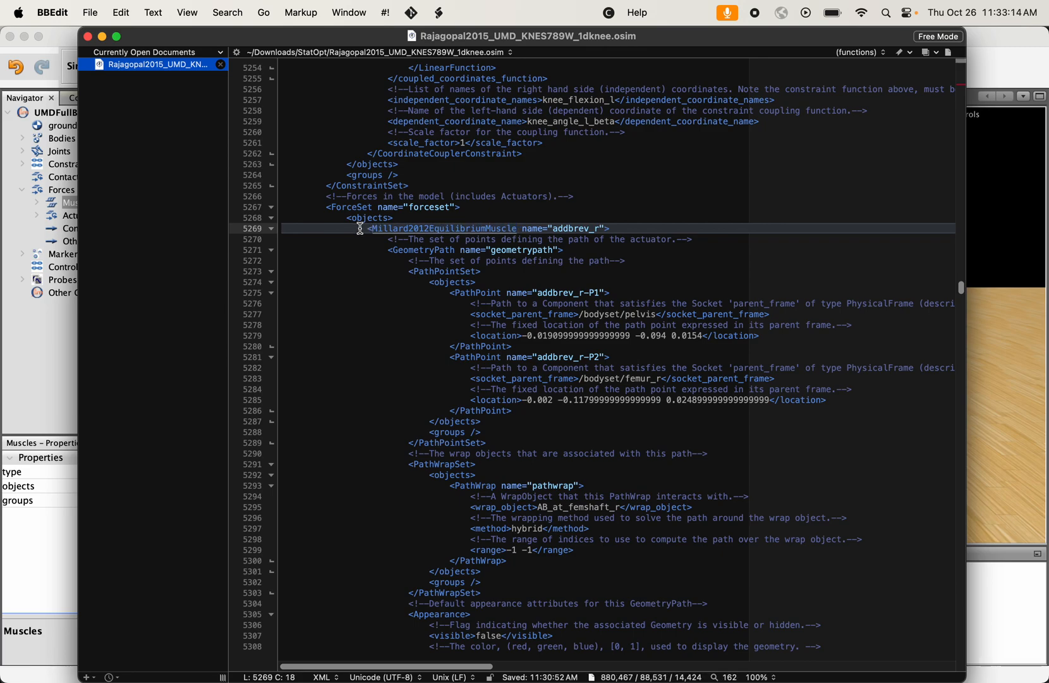
{"action": "key", "text": "Left"}
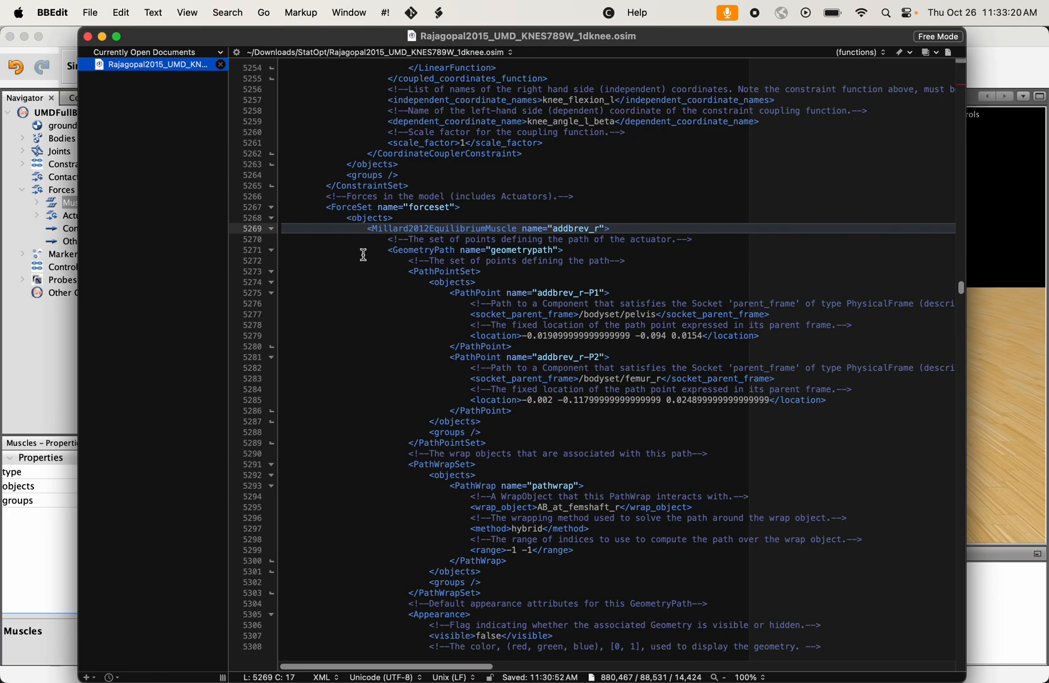
{"action": "left_click_drag", "start_coordinate": [602, 227], "coordinate": [555, 226]}
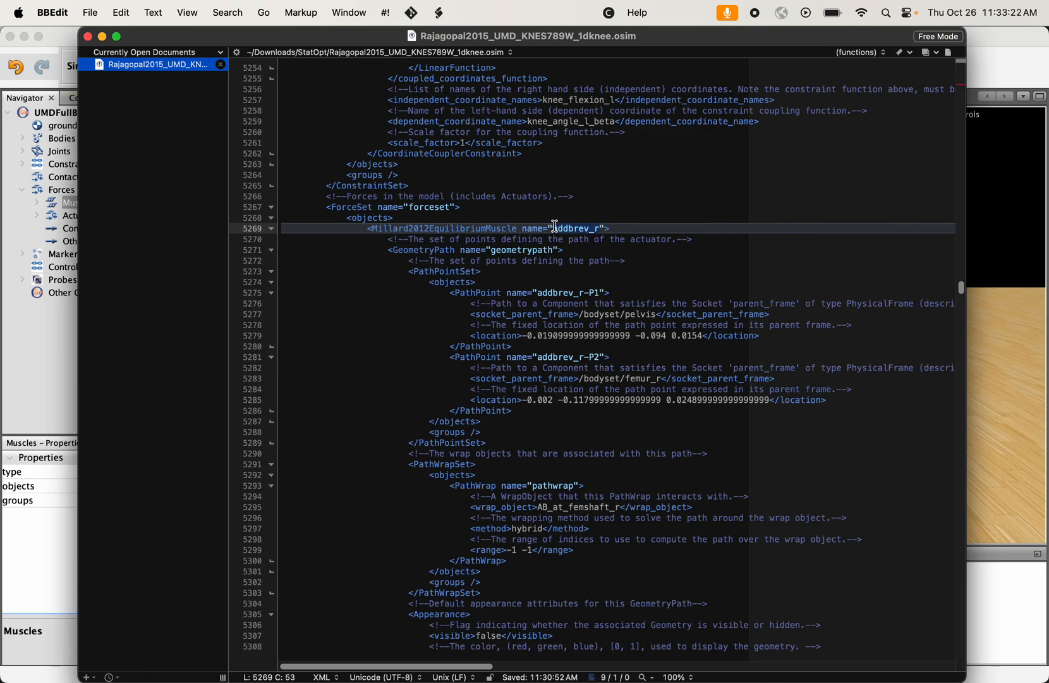
{"action": "left_click", "coordinate": [359, 224]}
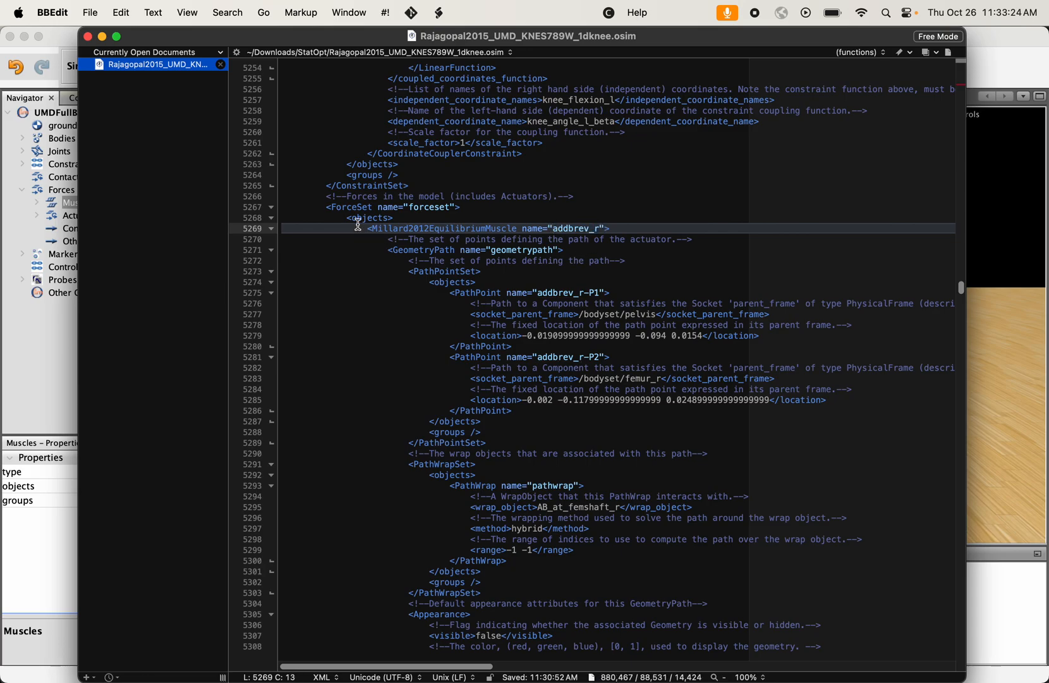
- Try deleting the complete addbrev_r muscle definition from the ForceSet, and undo the deletion
{"action": "left_click", "coordinate": [377, 228]}
{"action": "scroll", "coordinate": [467, 306], "scroll_direction": "down", "scroll_amount": 10}
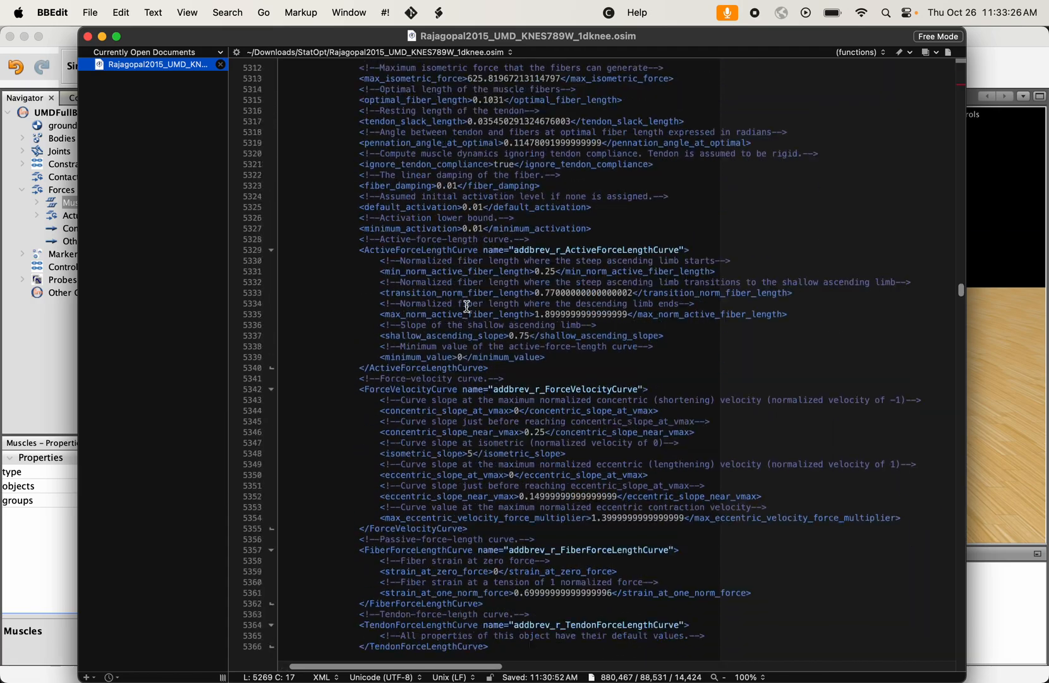
{"action": "scroll", "coordinate": [466, 306], "scroll_direction": "down", "scroll_amount": 5}
{"action": "left_click", "coordinate": [543, 367], "text": "shift"}
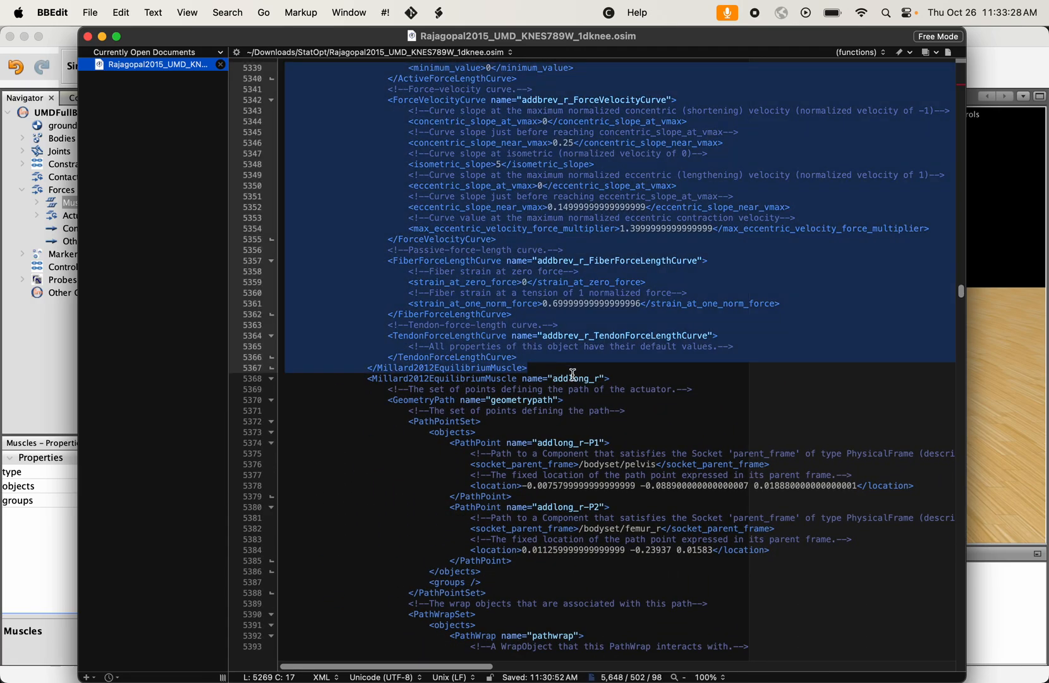
{"action": "key", "text": "Delete"}
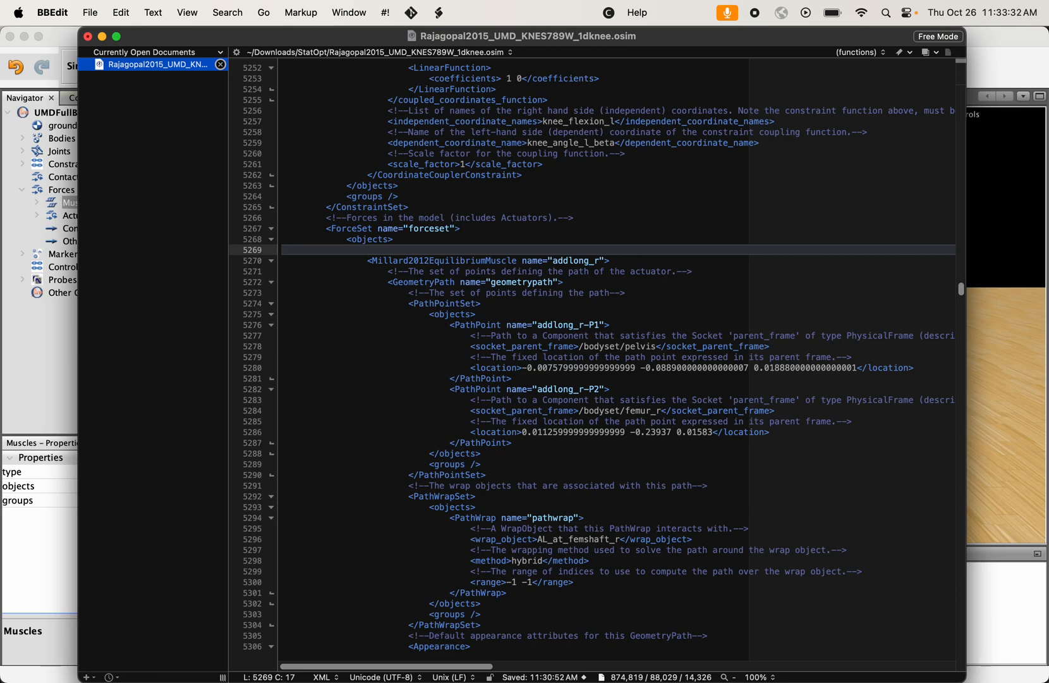
{"action": "key", "text": "super+z"}
{"action": "key", "text": "super+c"}
{"action": "left_click", "coordinate": [636, 390]}
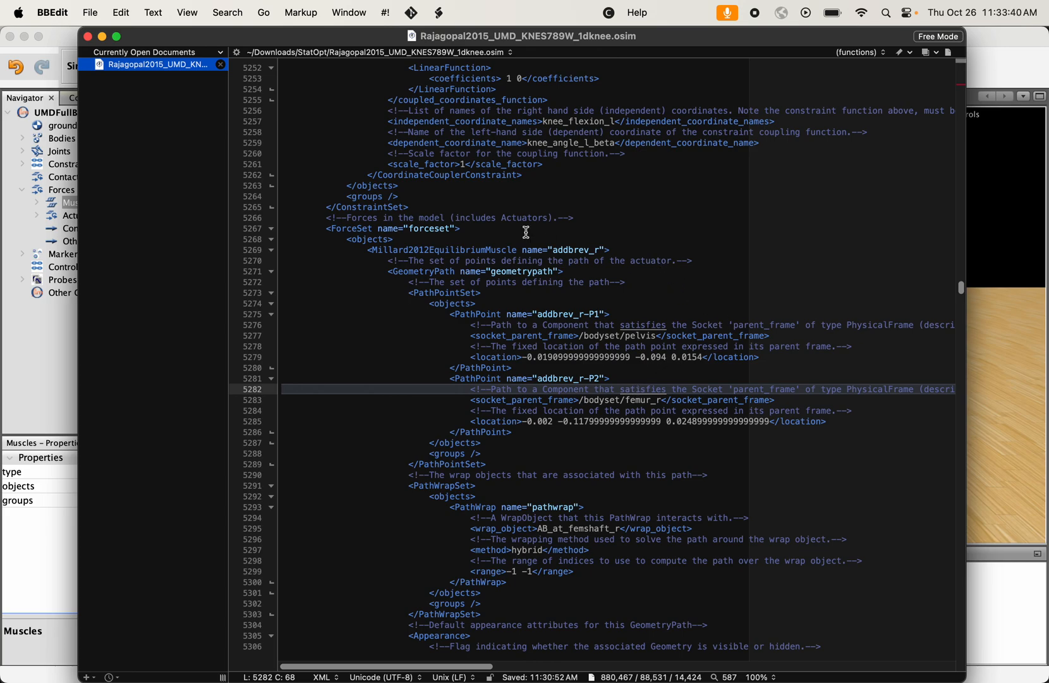
{"action": "left_click", "coordinate": [1006, 400]}
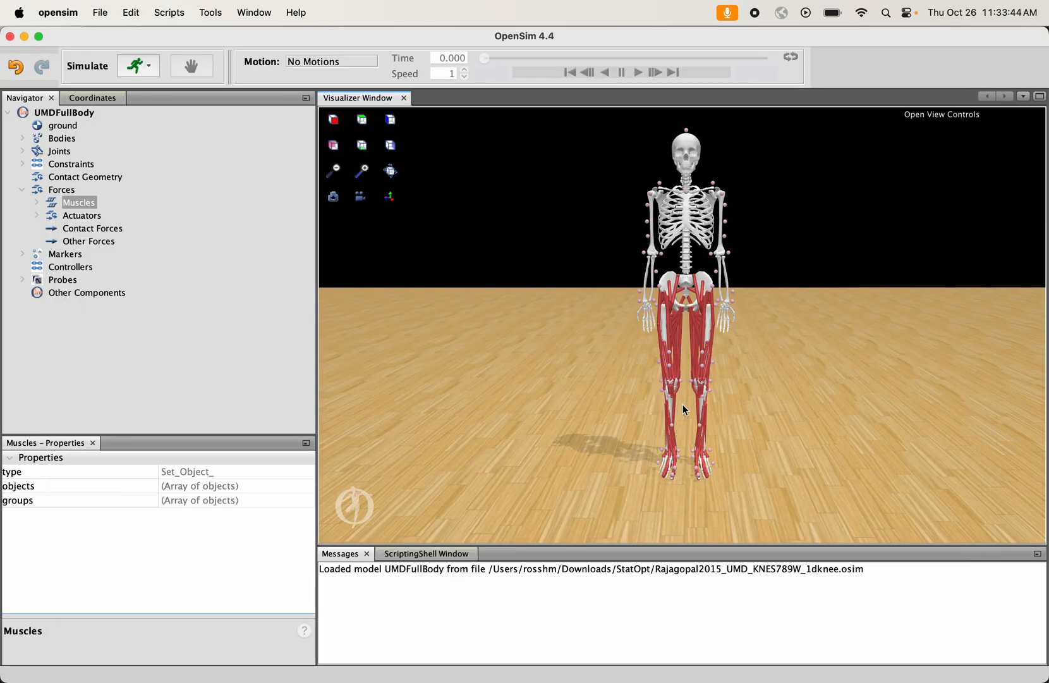
{"action": "left_click", "coordinate": [756, 664]}
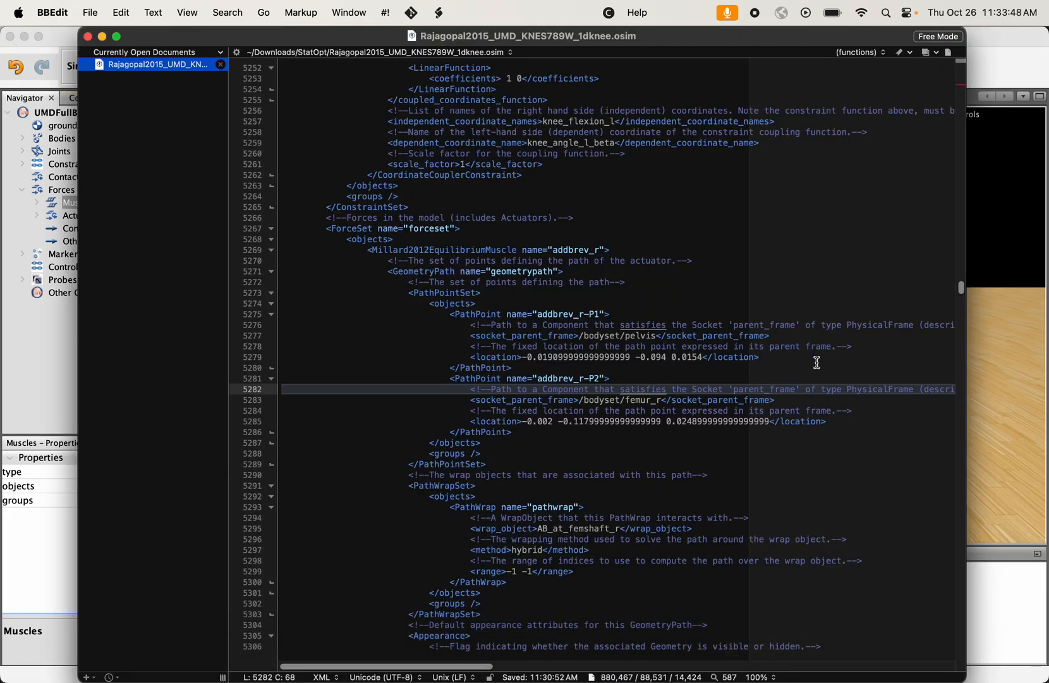
{"action": "left_click", "coordinate": [996, 409]}
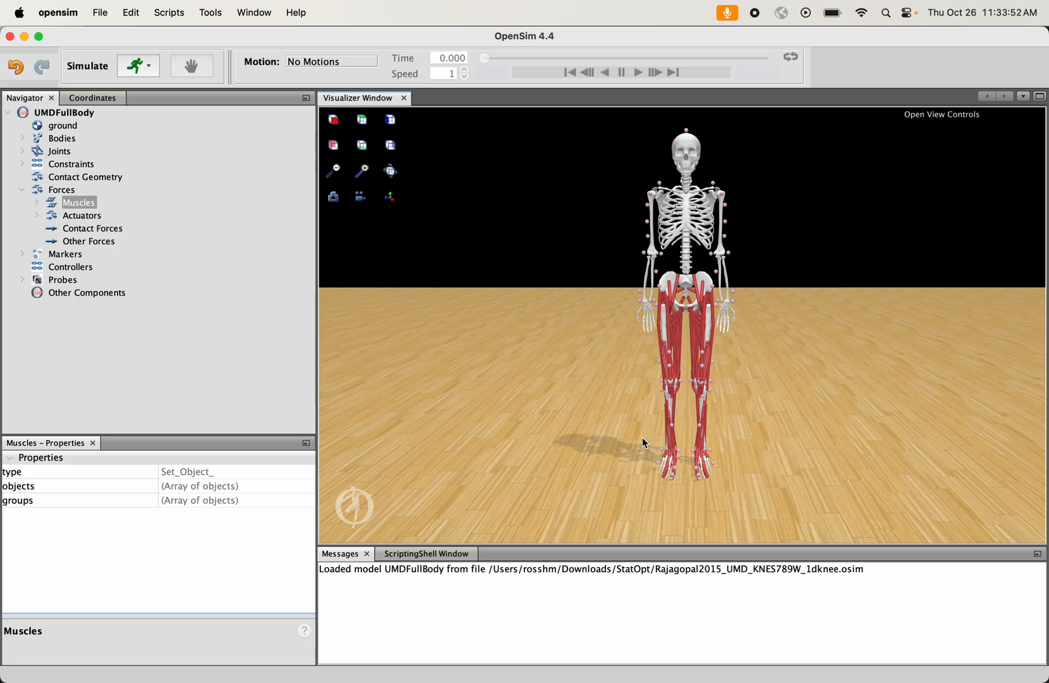
{"action": "left_click", "coordinate": [749, 653]}
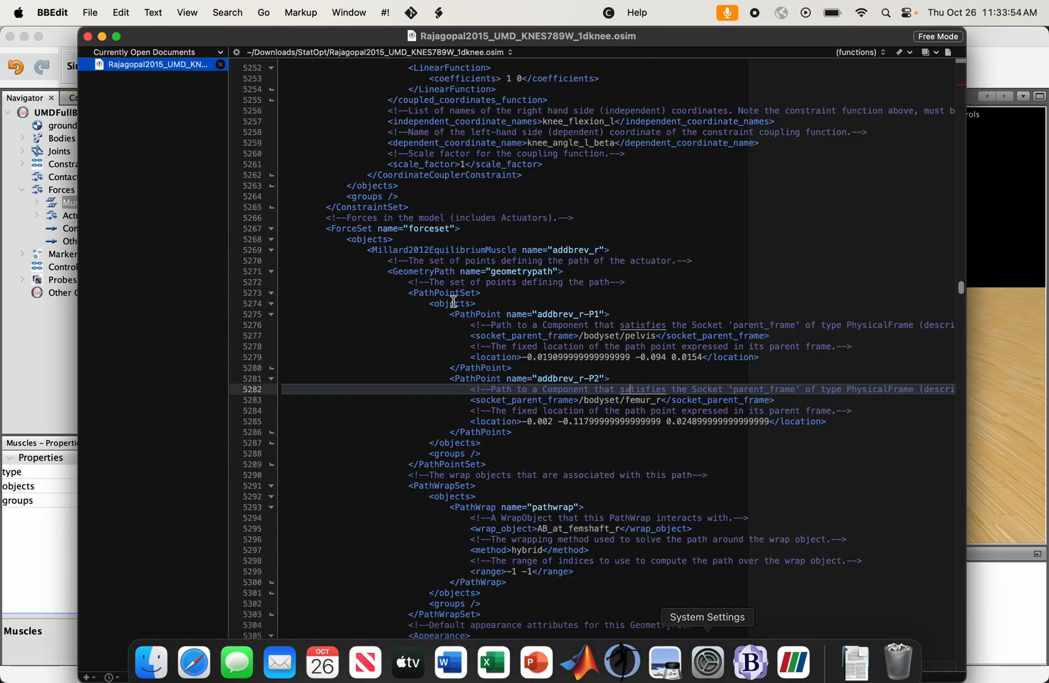
- Copy the entire addbrev_r muscle definition, from its opening to its closing Millard2012EquilibriumMuscle tag
{"action": "left_click", "coordinate": [367, 250]}
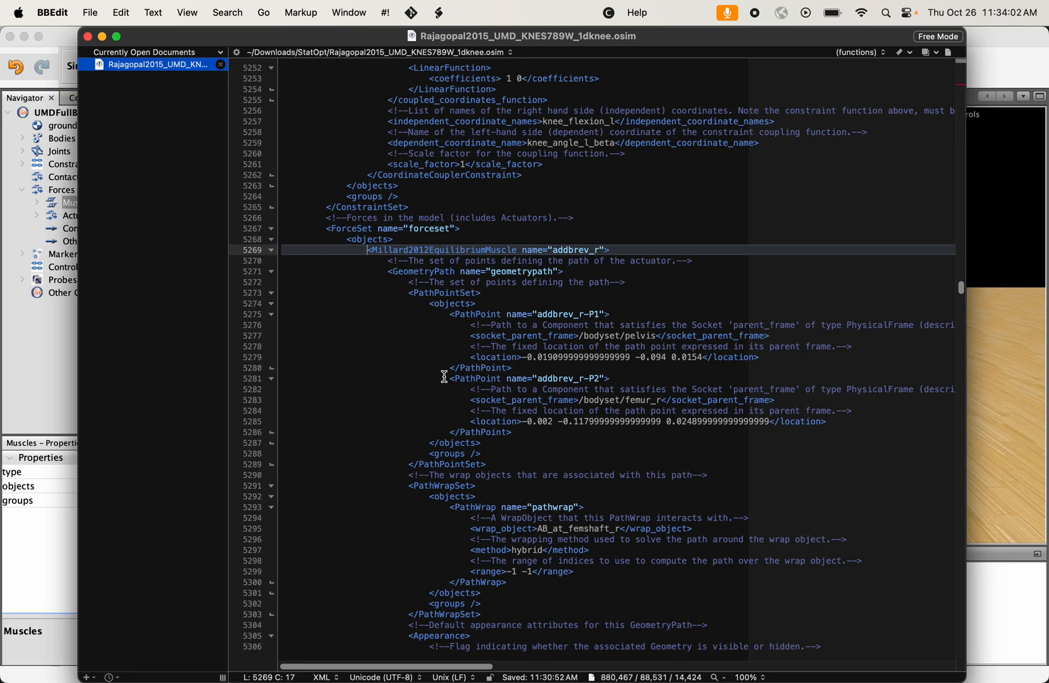
{"action": "scroll", "coordinate": [444, 377], "scroll_direction": "down", "scroll_amount": 5}
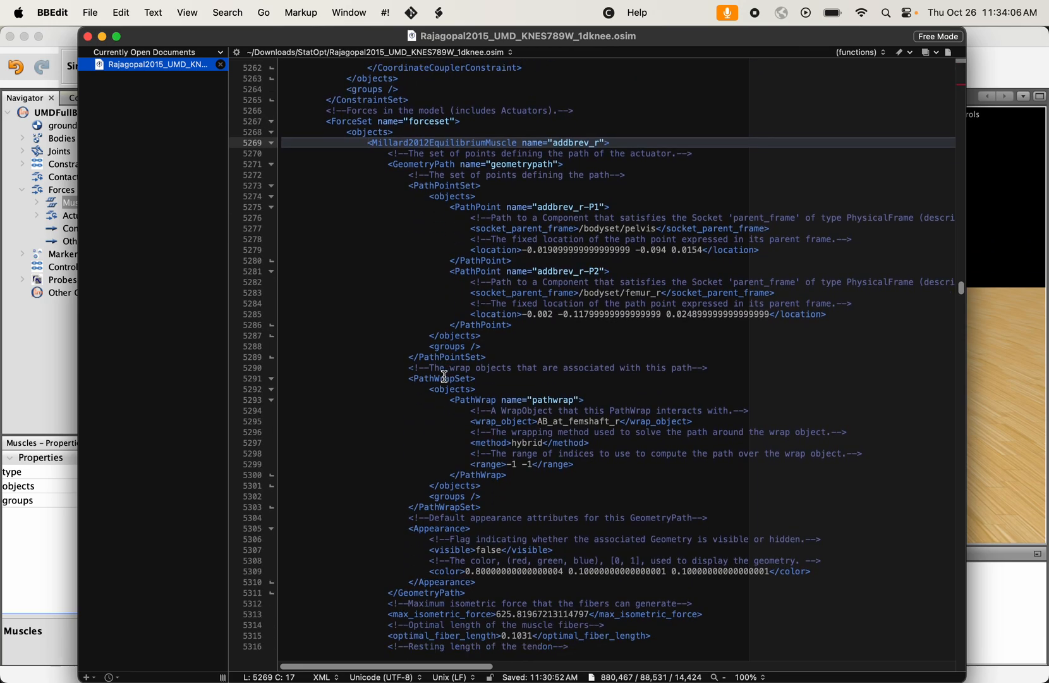
{"action": "scroll", "coordinate": [445, 377], "scroll_direction": "down", "scroll_amount": 15}
{"action": "scroll", "coordinate": [444, 377], "scroll_direction": "down", "scroll_amount": 20}
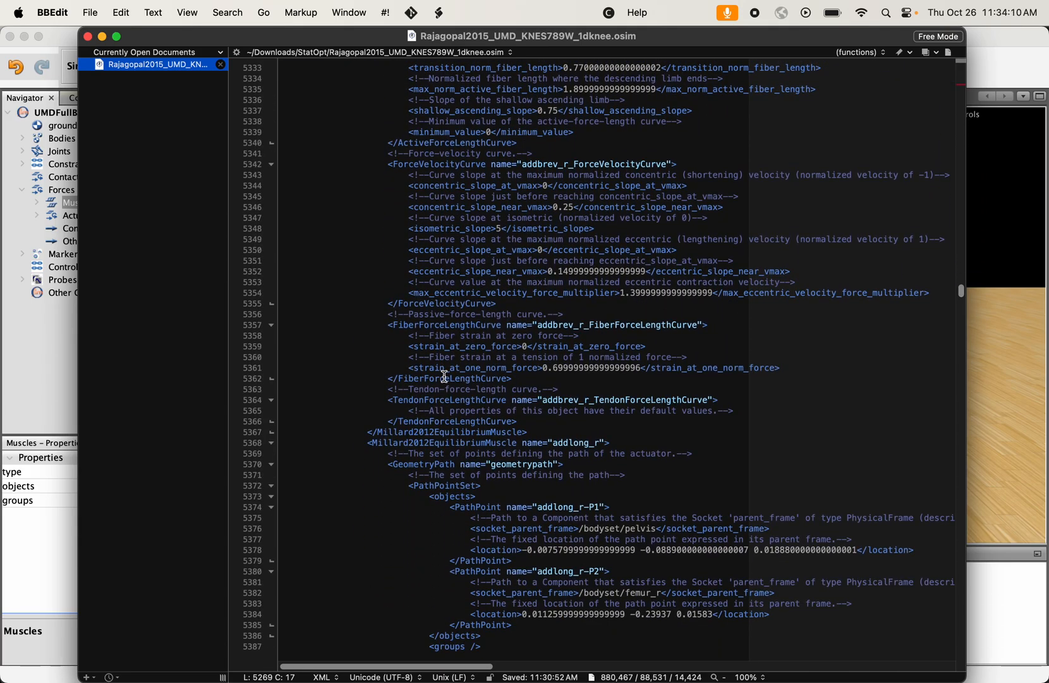
{"action": "left_click", "coordinate": [539, 431], "text": "shift"}
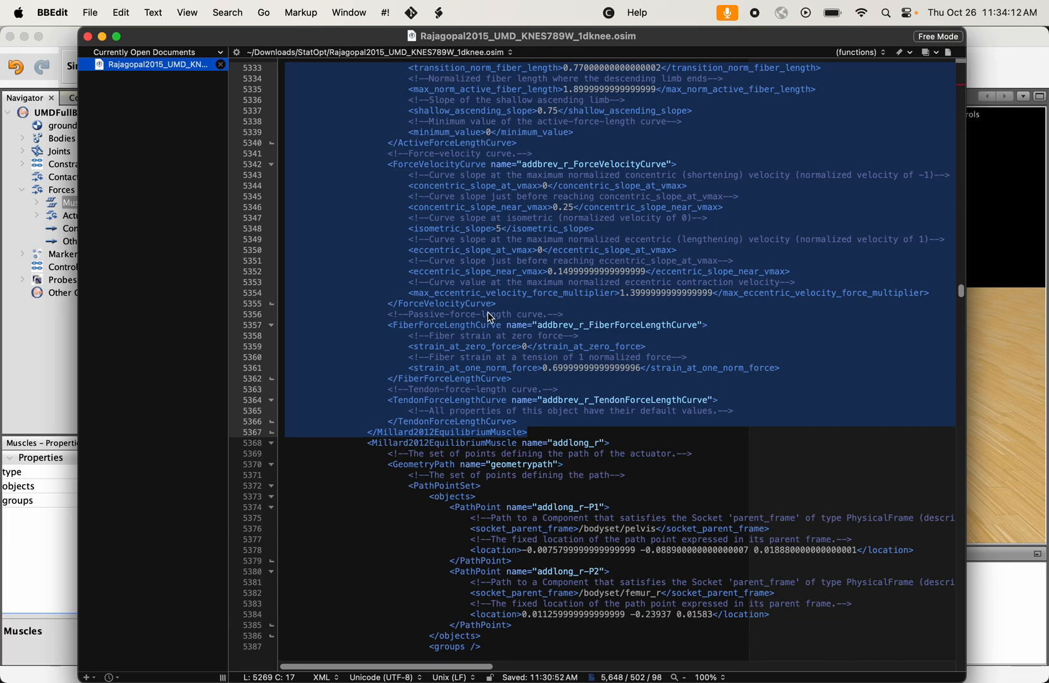
- Paste the copied muscle definition on a new indented line directly below the ForceSet's opening objects tag
{"action": "scroll", "coordinate": [491, 318], "scroll_direction": "up", "scroll_amount": 20}
{"action": "scroll", "coordinate": [491, 318], "scroll_direction": "up", "scroll_amount": 1}
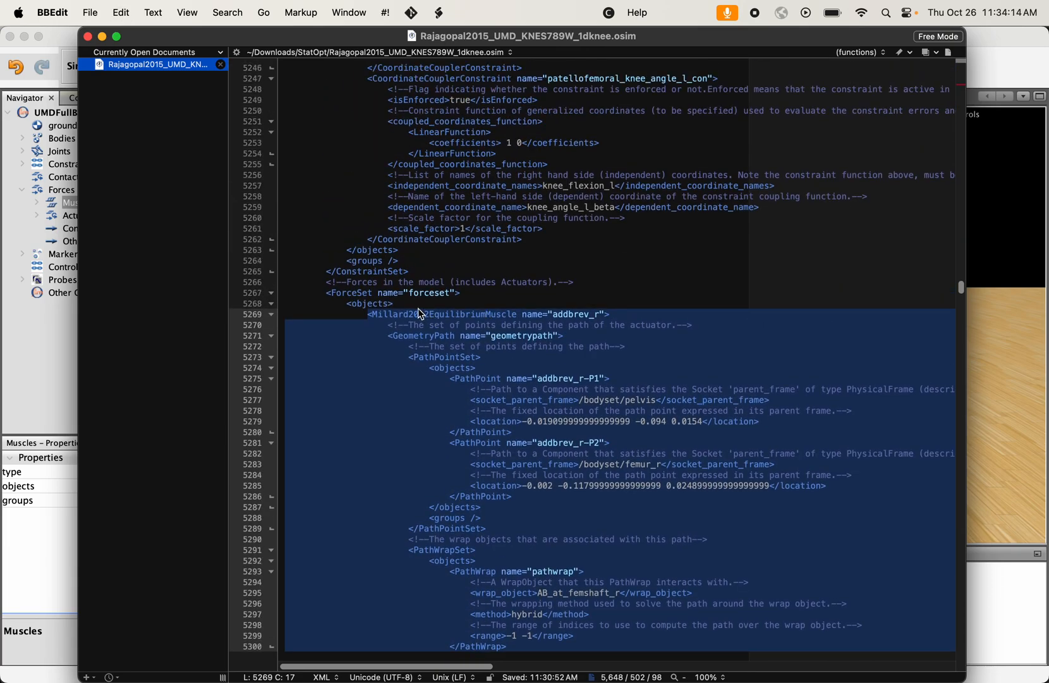
{"action": "left_click", "coordinate": [417, 303]}
{"action": "key", "text": "Return"}
{"action": "key", "text": "Return"}
{"action": "key", "text": "Up"}
{"action": "key", "text": "Tab"}
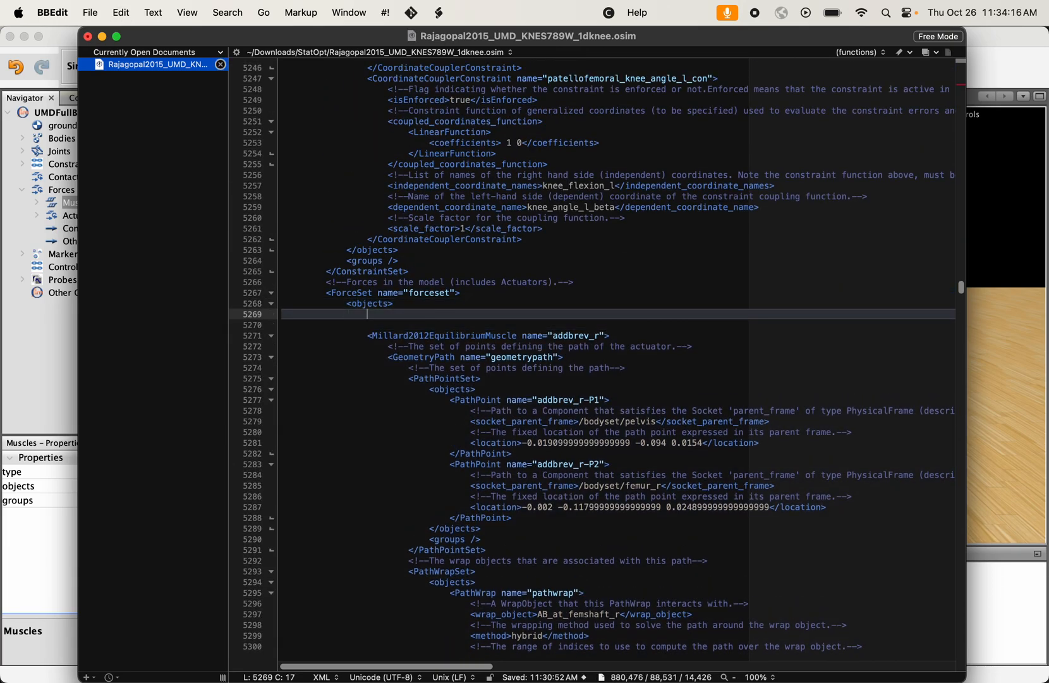
{"action": "key", "text": "super+v"}
- Rename the first muscle definition in the ForceSet, the pasted copy, as adductornew_r
{"action": "scroll", "coordinate": [514, 285], "scroll_direction": "up", "scroll_amount": 16}
{"action": "scroll", "coordinate": [514, 285], "scroll_direction": "up", "scroll_amount": 15}
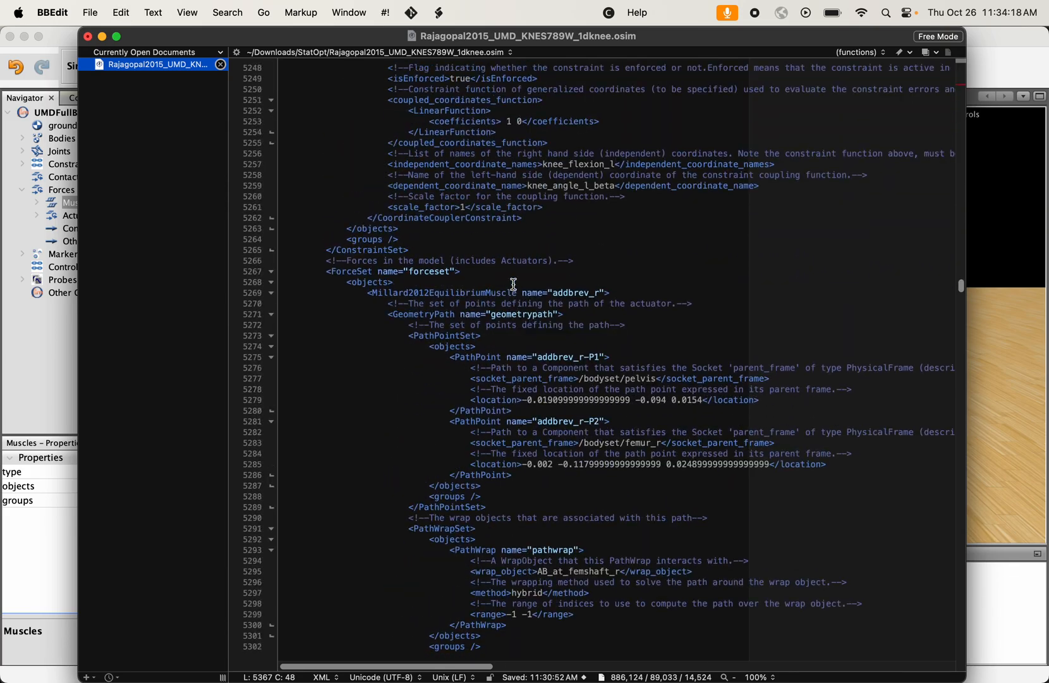
{"action": "left_click", "coordinate": [590, 378]}
{"action": "key", "text": "BackSpace"}
{"action": "key", "text": "BackSpace"}
{"action": "key", "text": "BackSpace"}
{"action": "key", "text": "BackSpace"}
{"action": "type", "text": "du"}
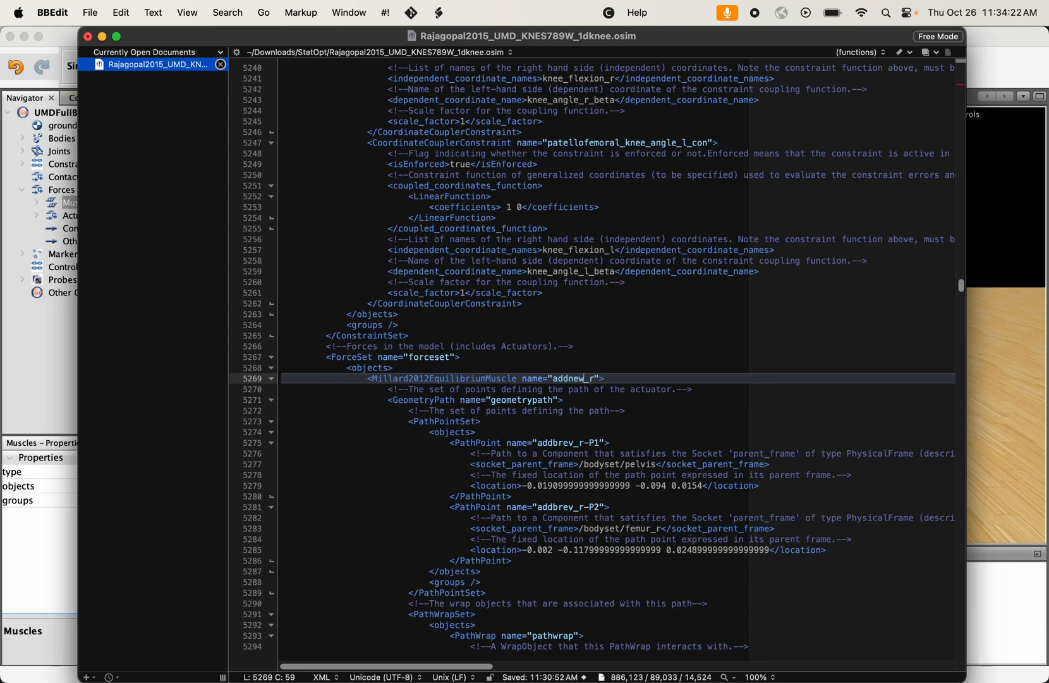
{"action": "key", "text": "BackSpace"}
{"action": "key", "text": "BackSpace"}
{"action": "type", "text": "ud"}
{"action": "key", "text": "BackSpace"}
{"action": "type", "text": "ctornew"}
- Rename the first path point of the adductornew_r muscle as adductornew_r-P1
{"action": "left_click", "coordinate": [571, 443]}
{"action": "key", "text": "BackSpace"}
{"action": "key", "text": "BackSpace"}
{"action": "key", "text": "BackSpace"}
{"action": "key", "text": "BackSpace"}
{"action": "type", "text": "uctornew"}
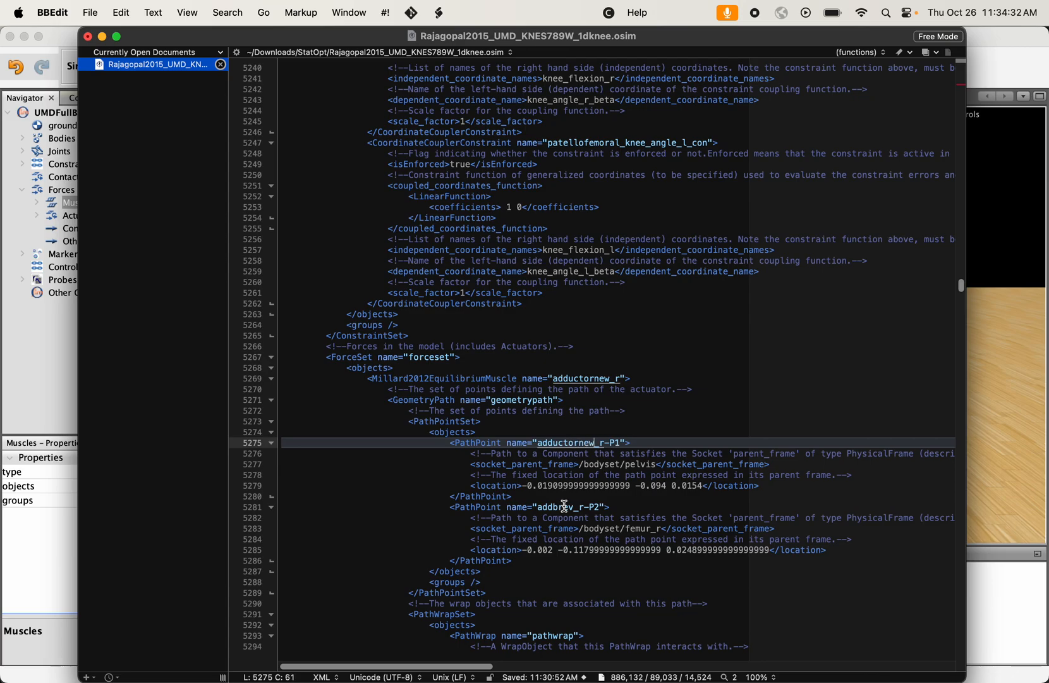
- Rename the second path point of the adductornew_r muscle as adductornew_r-P2
{"action": "left_click", "coordinate": [575, 508]}
{"action": "key", "text": "BackSpace"}
{"action": "key", "text": "BackSpace"}
{"action": "key", "text": "BackSpace"}
{"action": "key", "text": "BackSpace"}
{"action": "type", "text": "uctor"}
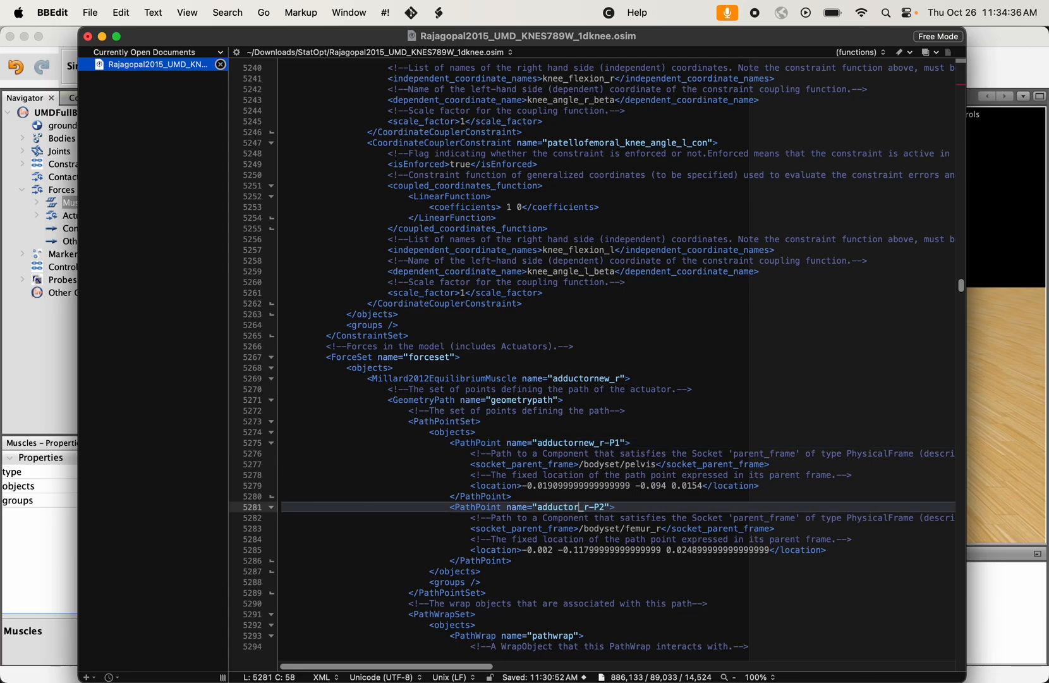
{"action": "type", "text": "new"}
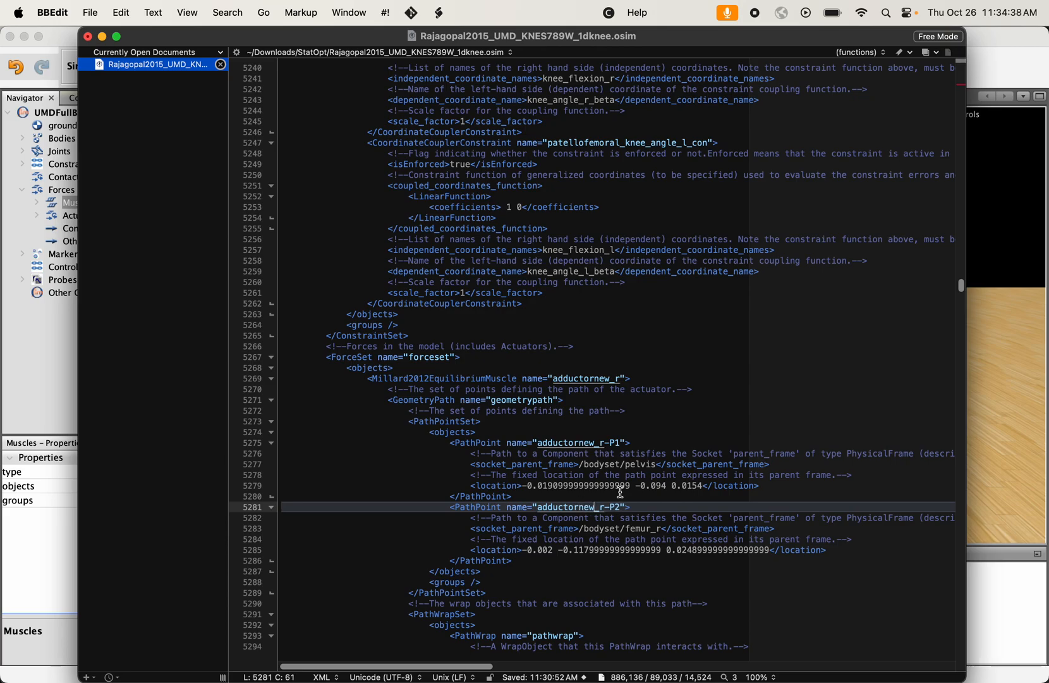
- Review the adductornew_r muscle's GeometryPath block, including both renamed path points
{"action": "left_click", "coordinate": [628, 497]}
{"action": "left_click", "coordinate": [501, 378]}
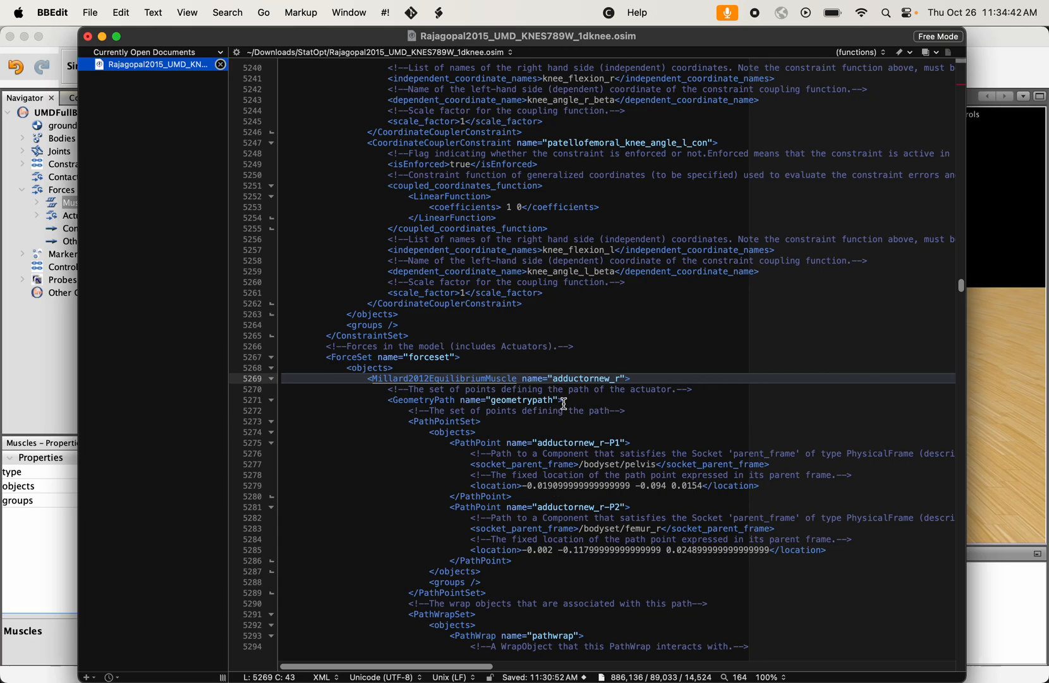
{"action": "scroll", "coordinate": [568, 420], "scroll_direction": "down", "scroll_amount": 4}
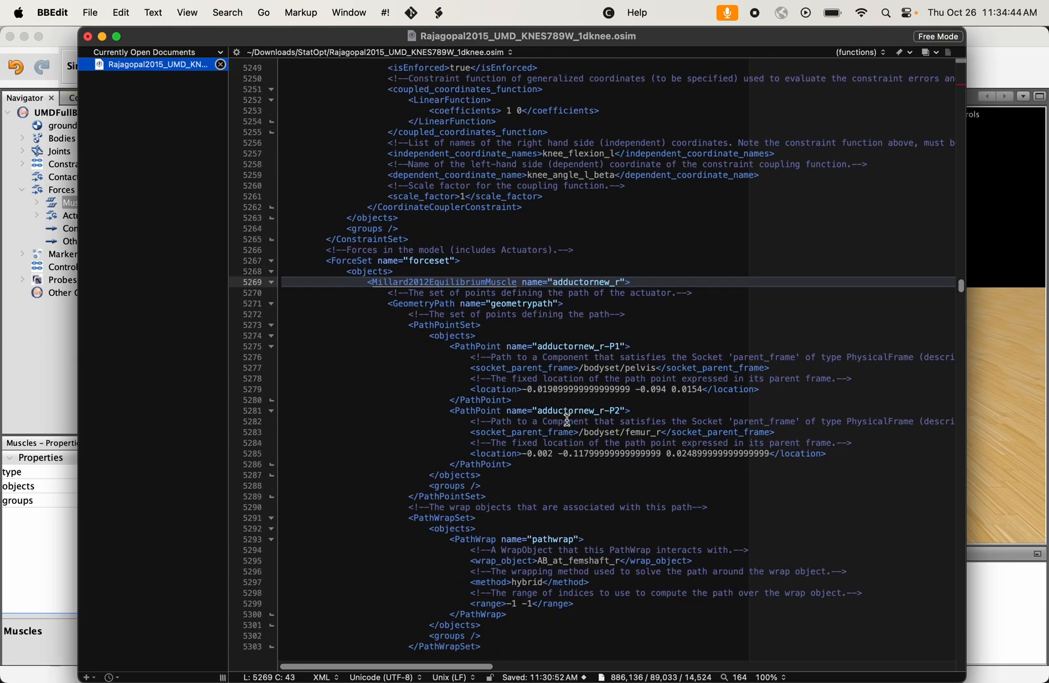
{"action": "left_click", "coordinate": [393, 265]}
{"action": "left_click_drag", "start_coordinate": [394, 265], "coordinate": [532, 366]}
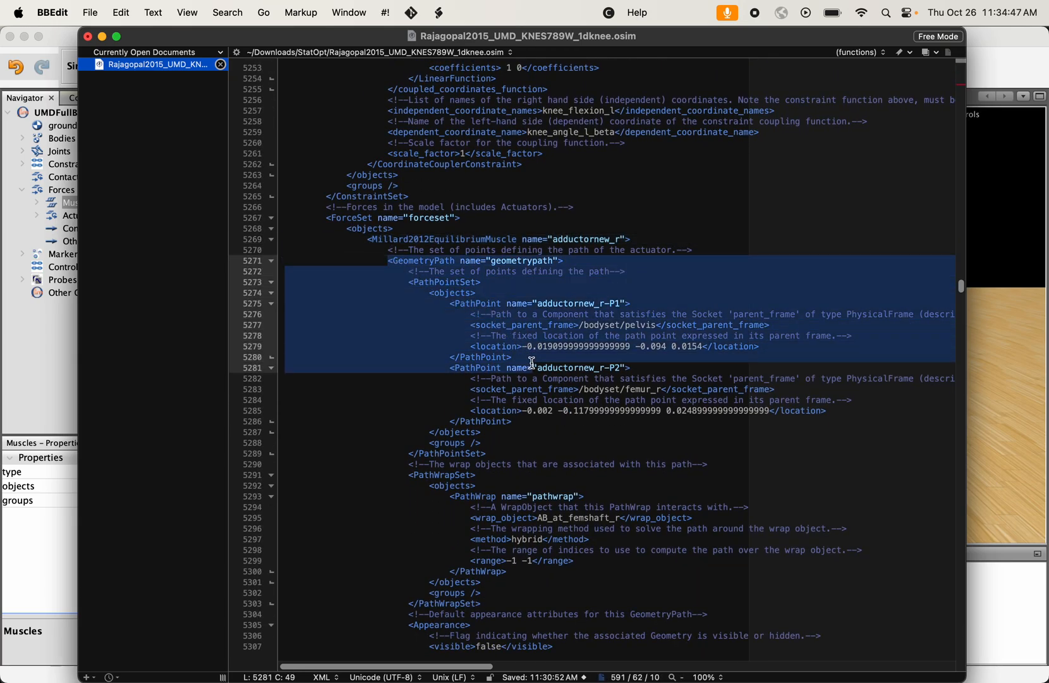
- Switch to OpenSim and show only the addbrev_r muscle from the group of all muscles
{"action": "left_click", "coordinate": [995, 448]}
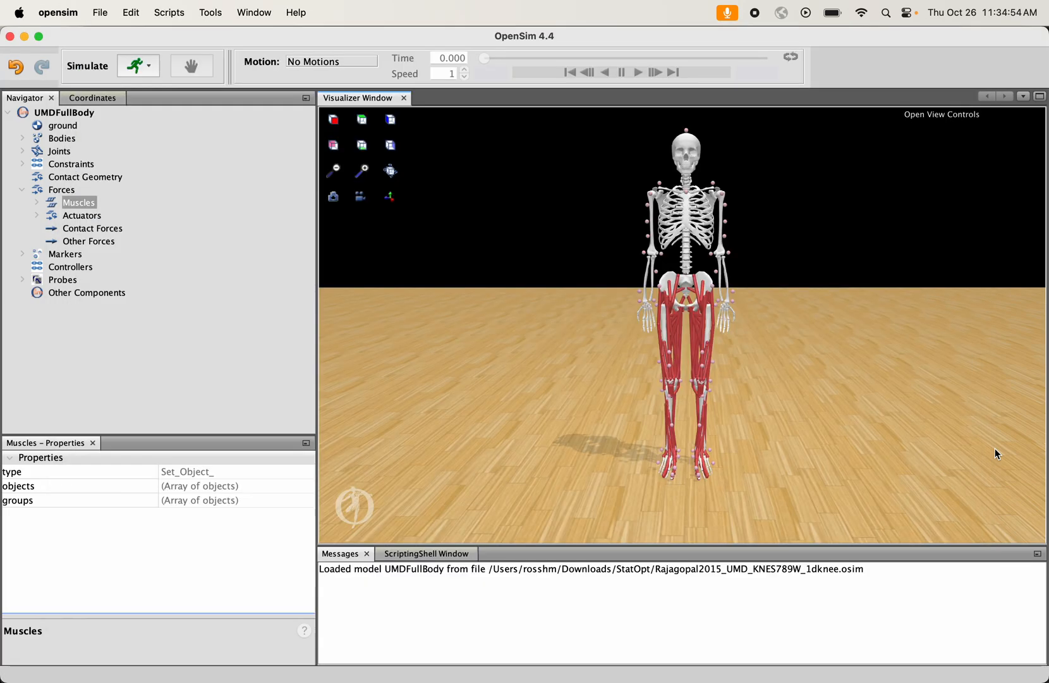
{"action": "left_click_drag", "start_coordinate": [749, 327], "coordinate": [824, 327]}
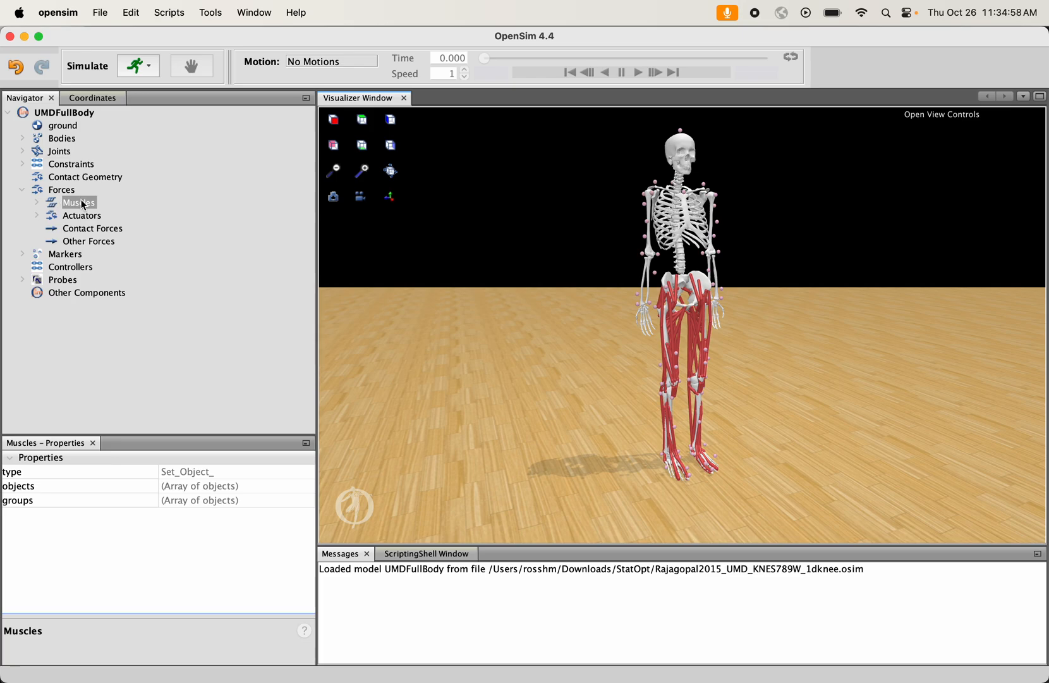
{"action": "left_click", "coordinate": [38, 202]}
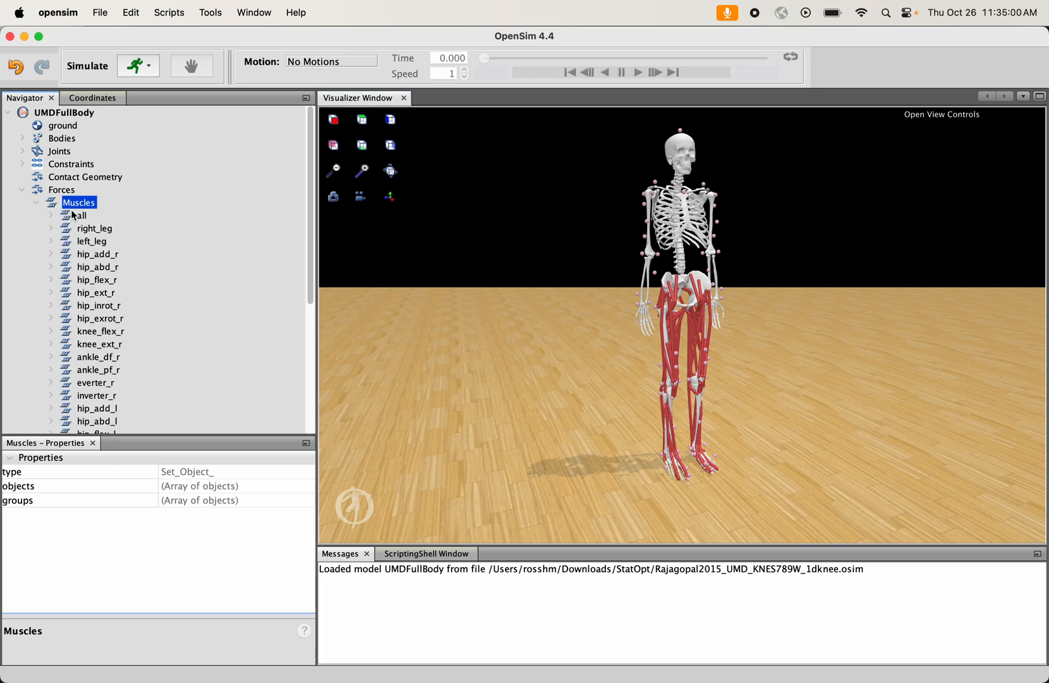
{"action": "left_click", "coordinate": [50, 217]}
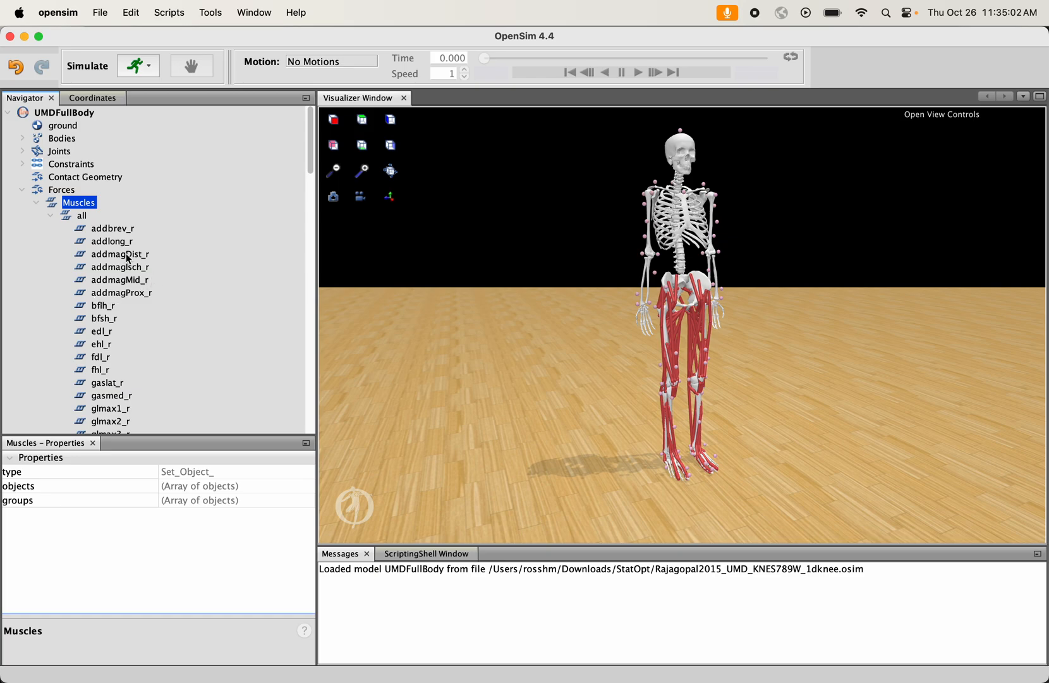
{"action": "right_click", "coordinate": [106, 231]}
{"action": "mouse_move", "coordinate": [138, 240]}
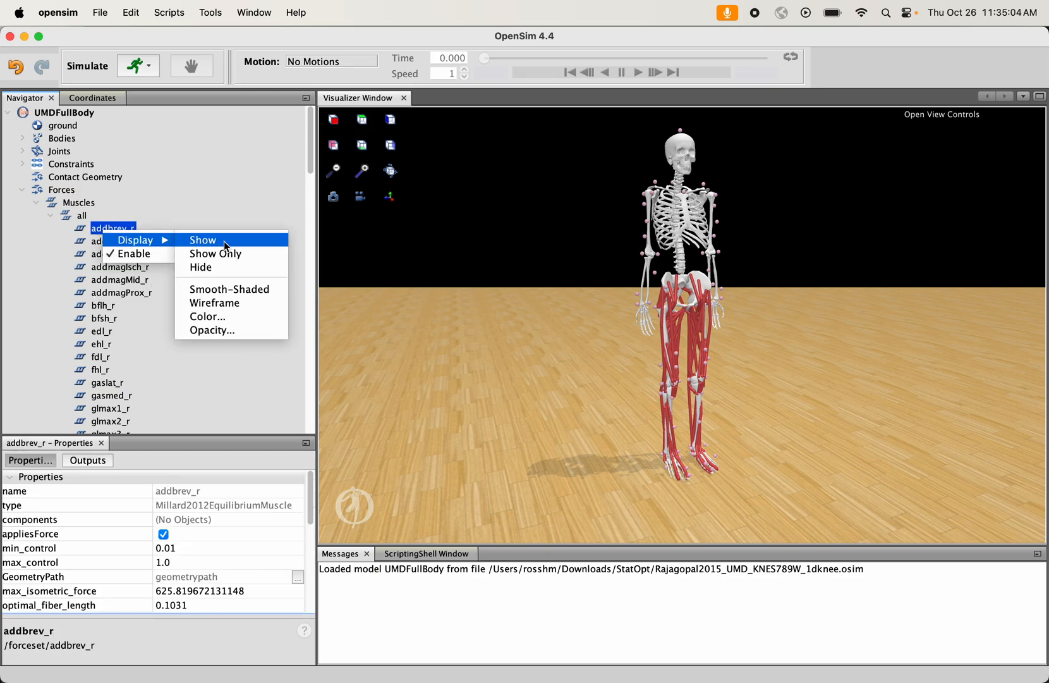
{"action": "left_click", "coordinate": [231, 255]}
- Examine the displayed adductor muscle's attachment points on the pelvis and right femur from the front and side
{"action": "left_click_drag", "start_coordinate": [584, 311], "coordinate": [506, 280]}
{"action": "left_click", "coordinate": [364, 171]}
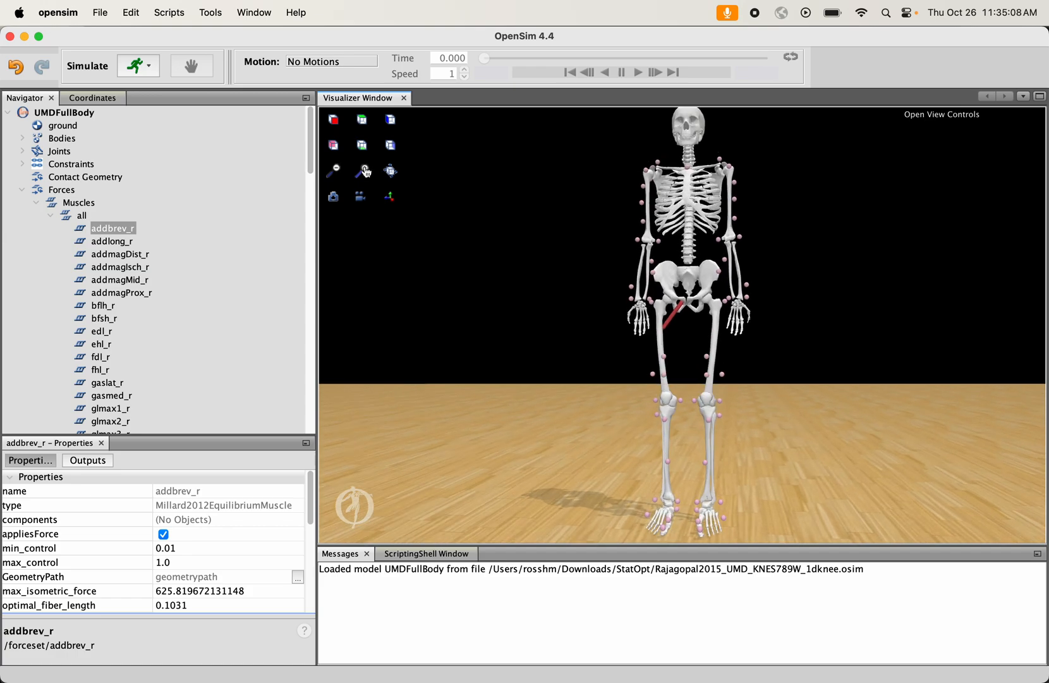
{"action": "left_click", "coordinate": [364, 170]}
{"action": "left_click", "coordinate": [365, 170]}
{"action": "left_click", "coordinate": [365, 171]}
{"action": "left_click", "coordinate": [365, 170]}
{"action": "left_click", "coordinate": [364, 170]}
{"action": "left_click", "coordinate": [365, 170]}
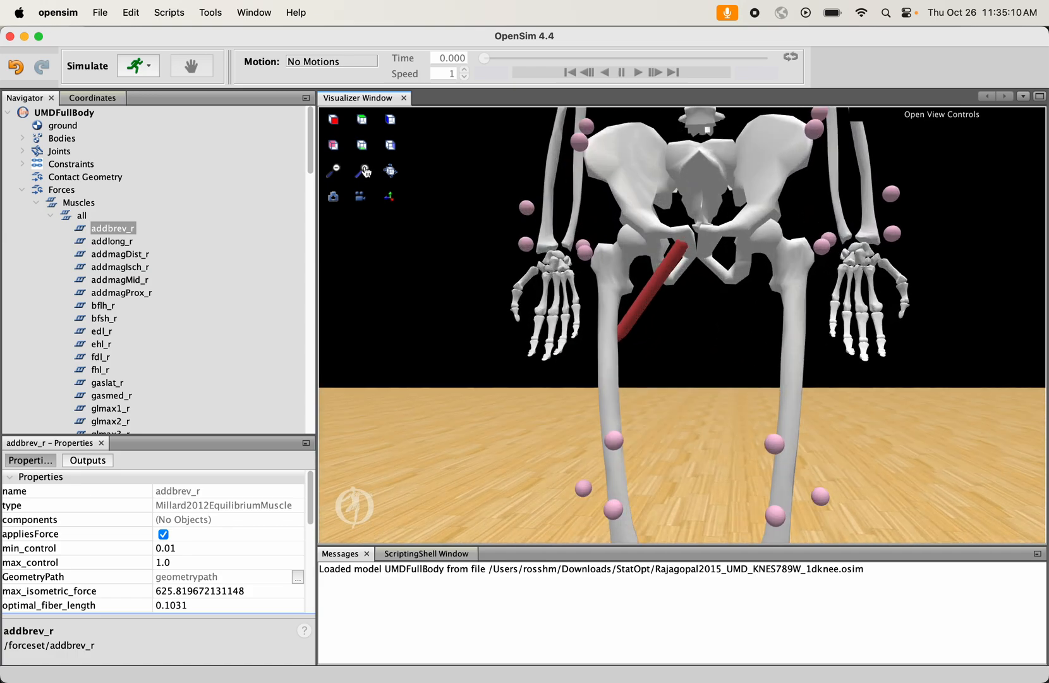
{"action": "left_click", "coordinate": [365, 170]}
{"action": "left_click", "coordinate": [366, 171]}
{"action": "left_click_drag", "start_coordinate": [513, 236], "coordinate": [642, 281]}
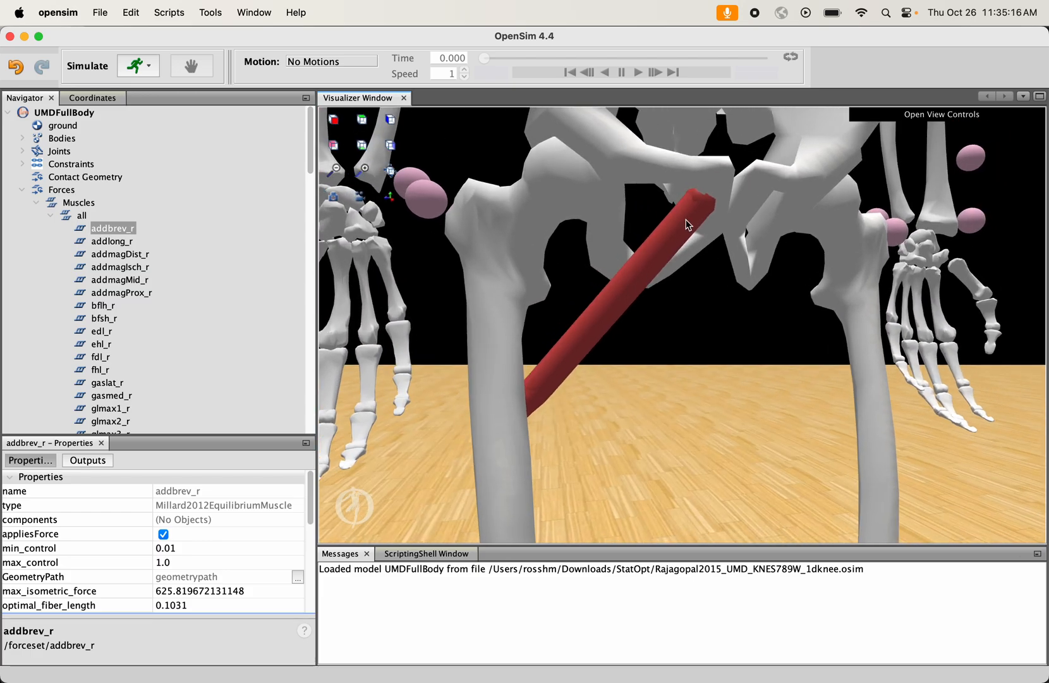
{"action": "left_click", "coordinate": [706, 202]}
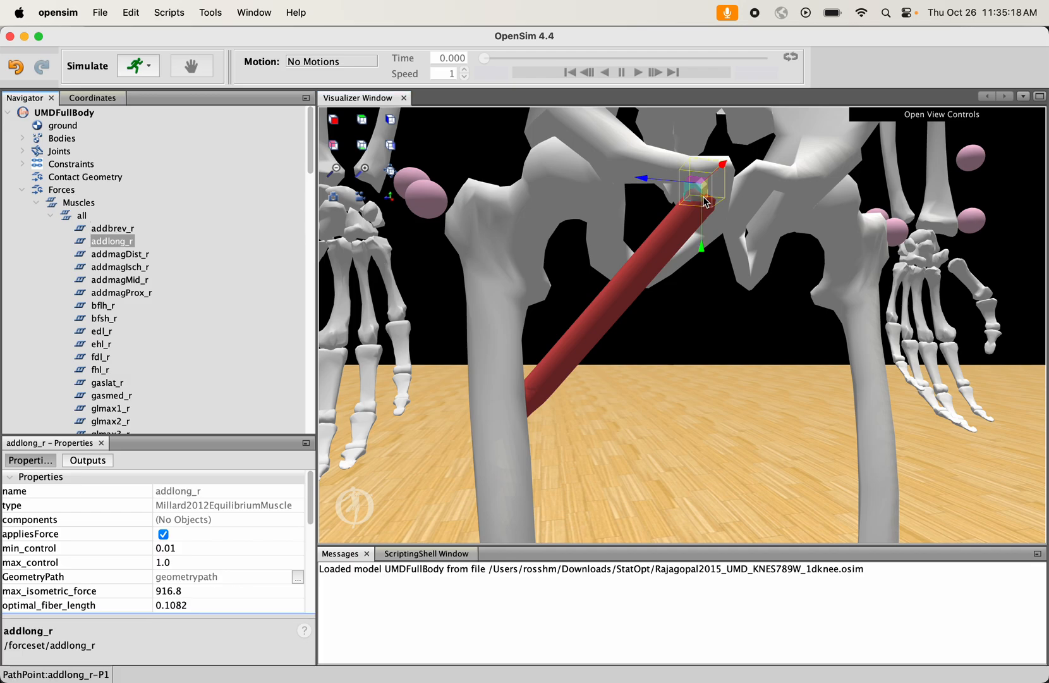
{"action": "left_click_drag", "start_coordinate": [702, 349], "coordinate": [455, 309]}
{"action": "left_click", "coordinate": [688, 435]}
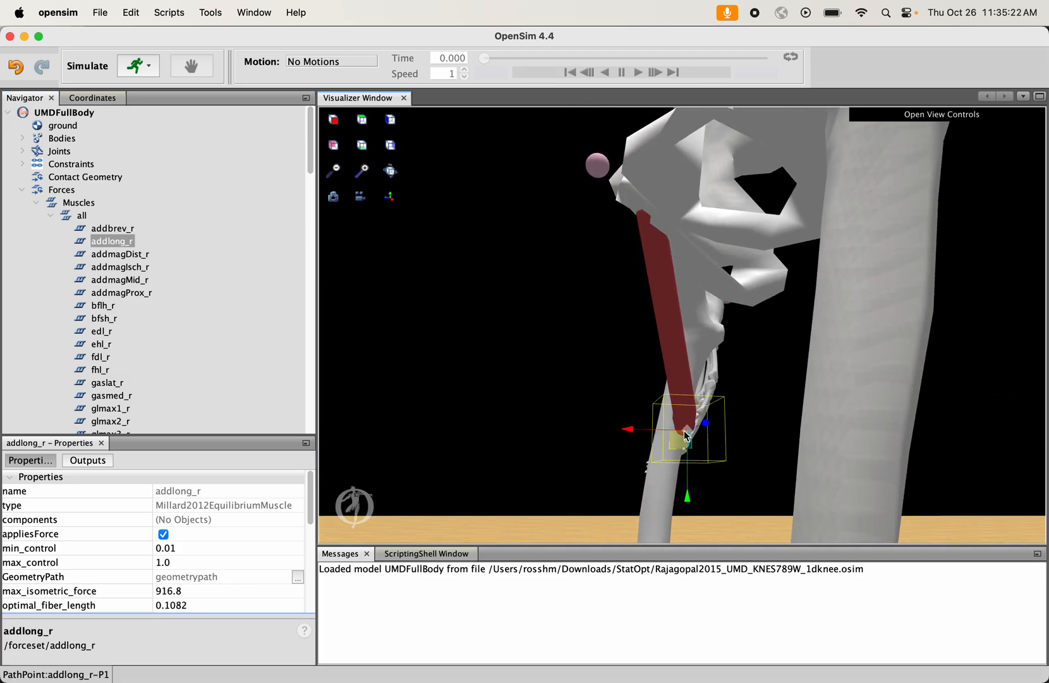
{"action": "left_click_drag", "start_coordinate": [558, 376], "coordinate": [702, 438]}
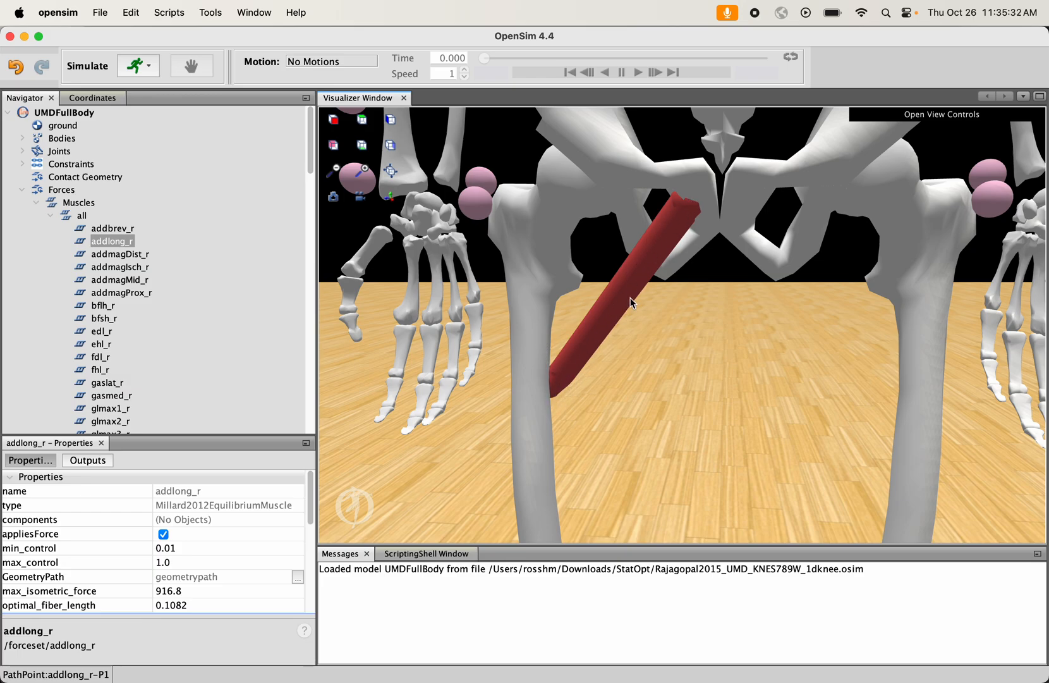
- Set the model's right hip adduction coordinate to -34 to see how the isolated muscle's path moves with the femur
{"action": "left_click", "coordinate": [97, 98]}
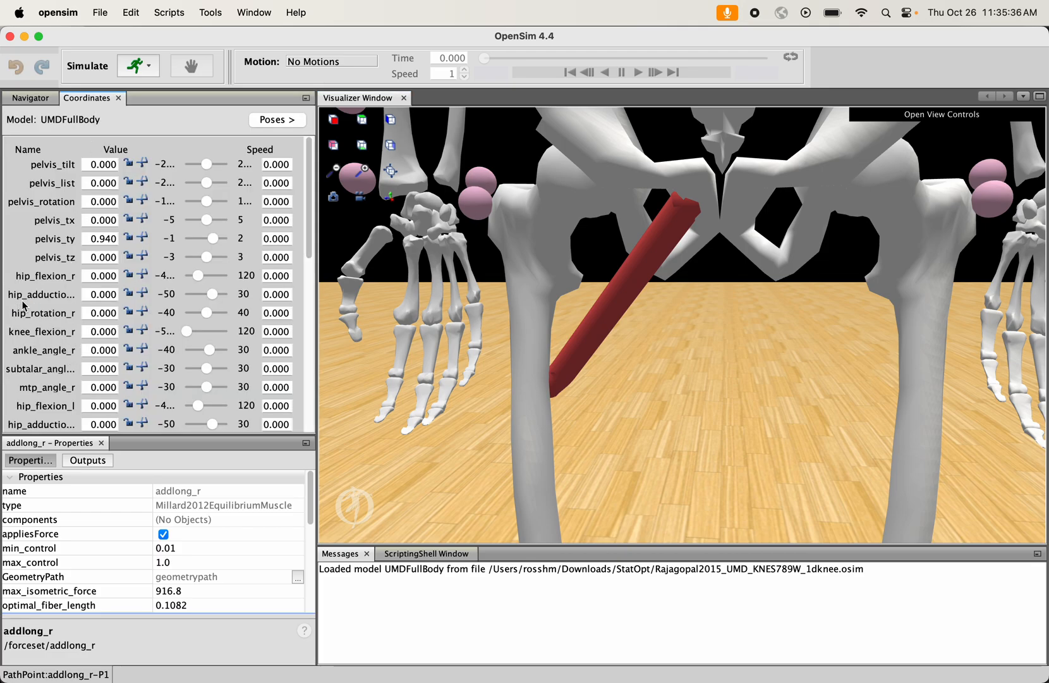
{"action": "left_click_drag", "start_coordinate": [212, 294], "coordinate": [194, 298]}
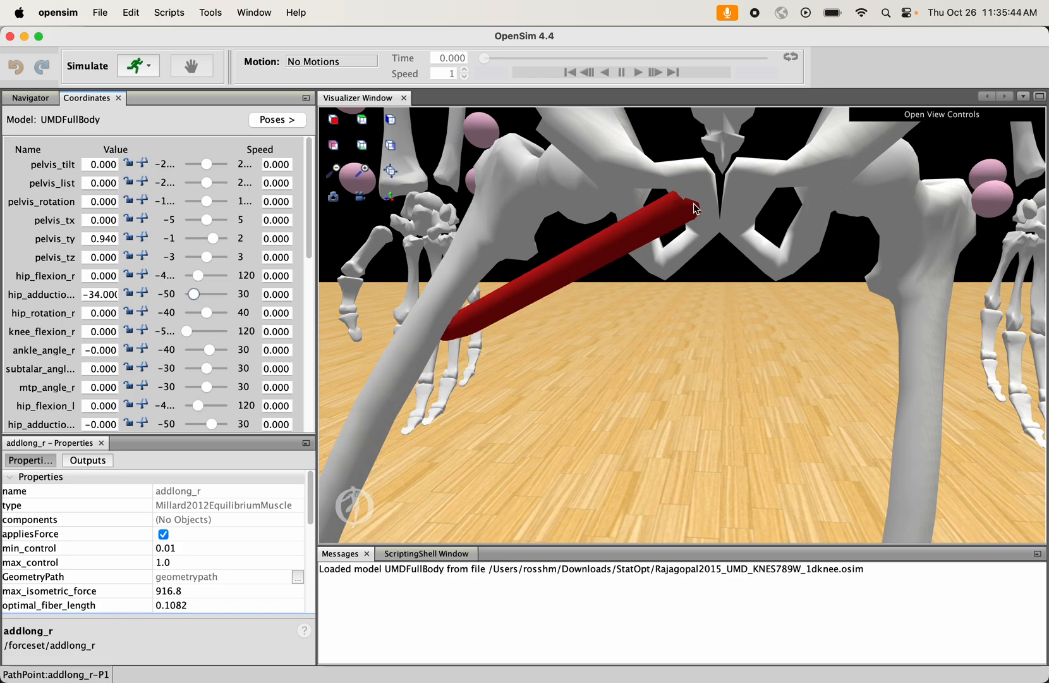
{"action": "mouse_move", "coordinate": [532, 351]}
{"action": "left_mouse_down"}
{"action": "mouse_move", "coordinate": [459, 305]}
{"action": "mouse_move", "coordinate": [468, 329]}
{"action": "mouse_move", "coordinate": [534, 348]}
{"action": "mouse_move", "coordinate": [522, 364]}
{"action": "mouse_move", "coordinate": [531, 386]}
{"action": "left_mouse_up"}
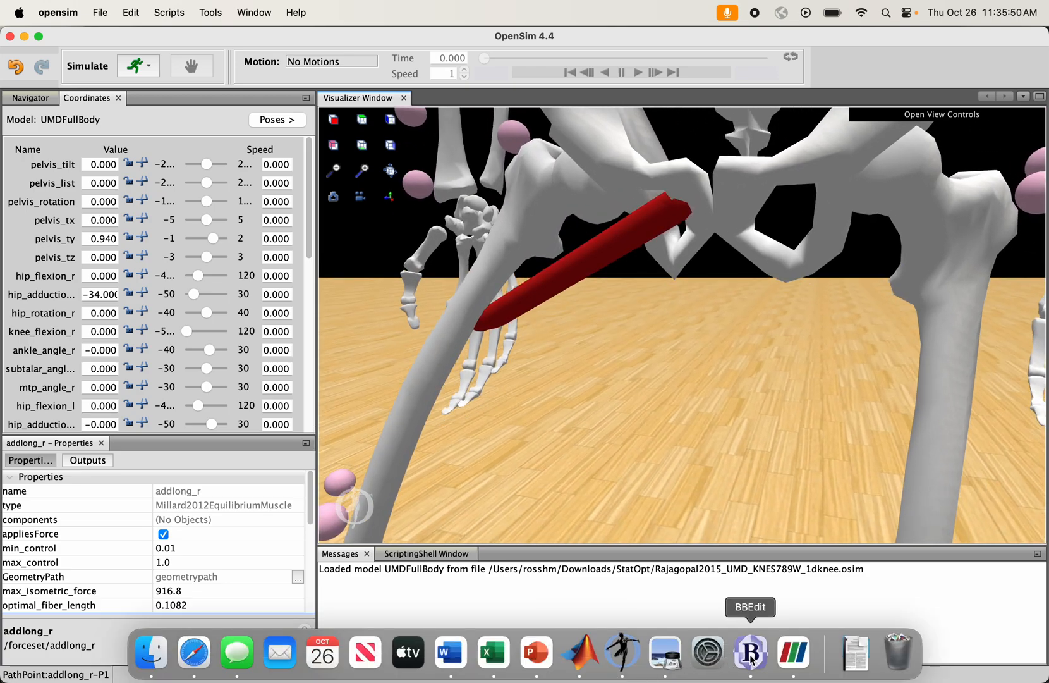
- Switch to BBEdit and examine the location coordinates of the adductornew_r-P1 path point
{"action": "left_click", "coordinate": [751, 657]}
{"action": "left_click", "coordinate": [563, 358]}
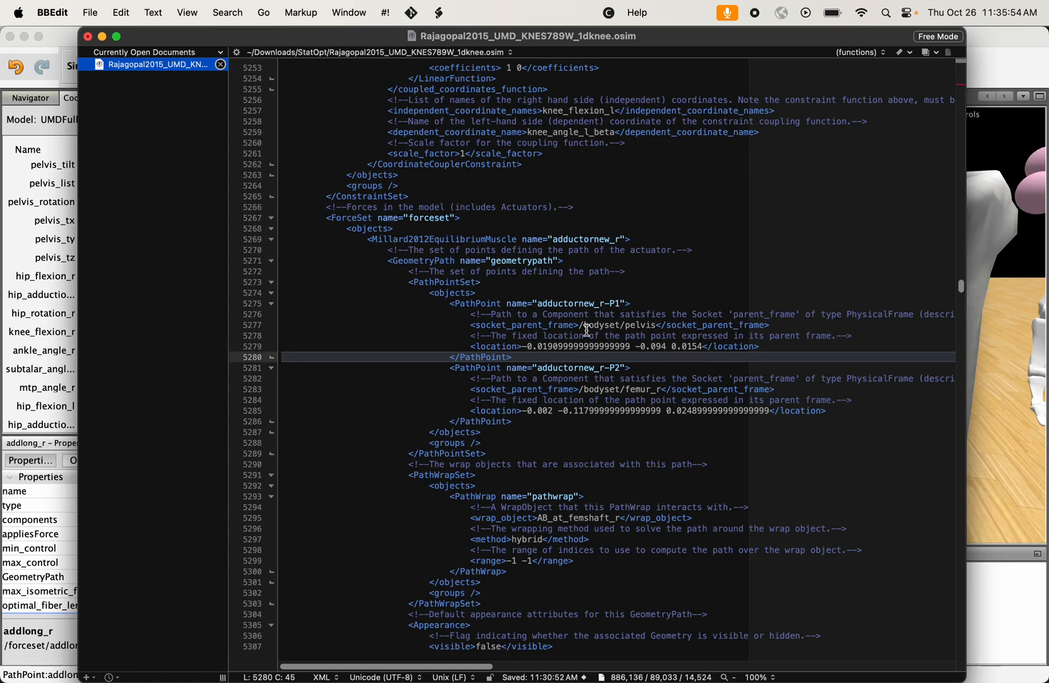
{"action": "left_click", "coordinate": [632, 348]}
{"action": "left_click_drag", "start_coordinate": [632, 348], "coordinate": [562, 349]}
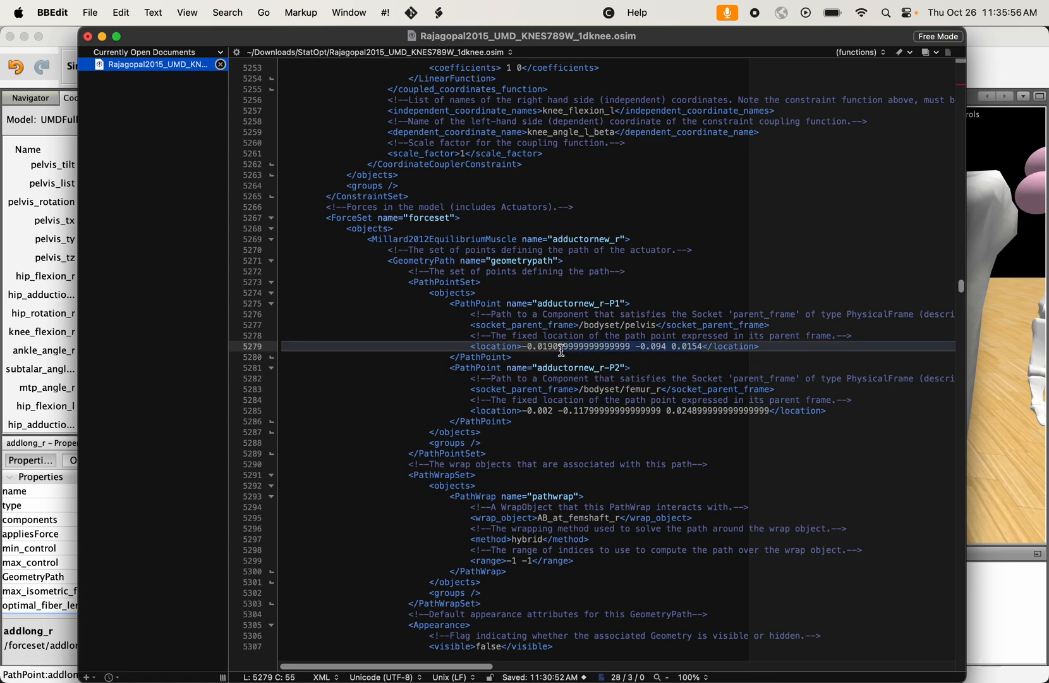
{"action": "left_click", "coordinate": [562, 349]}
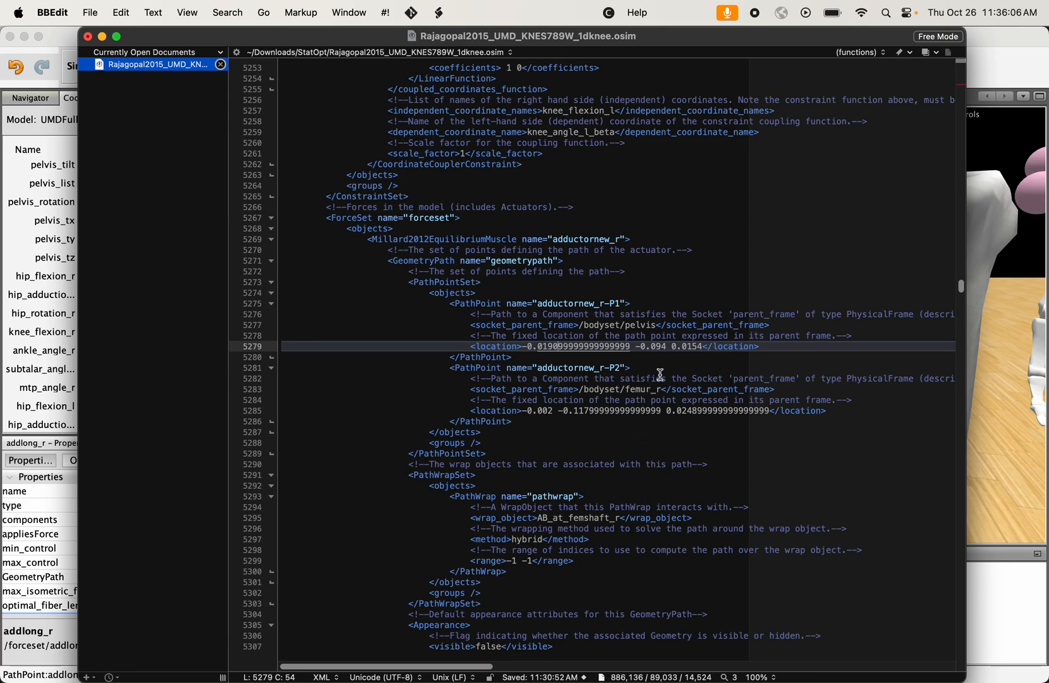
{"action": "left_click_drag", "start_coordinate": [701, 349], "coordinate": [525, 350]}
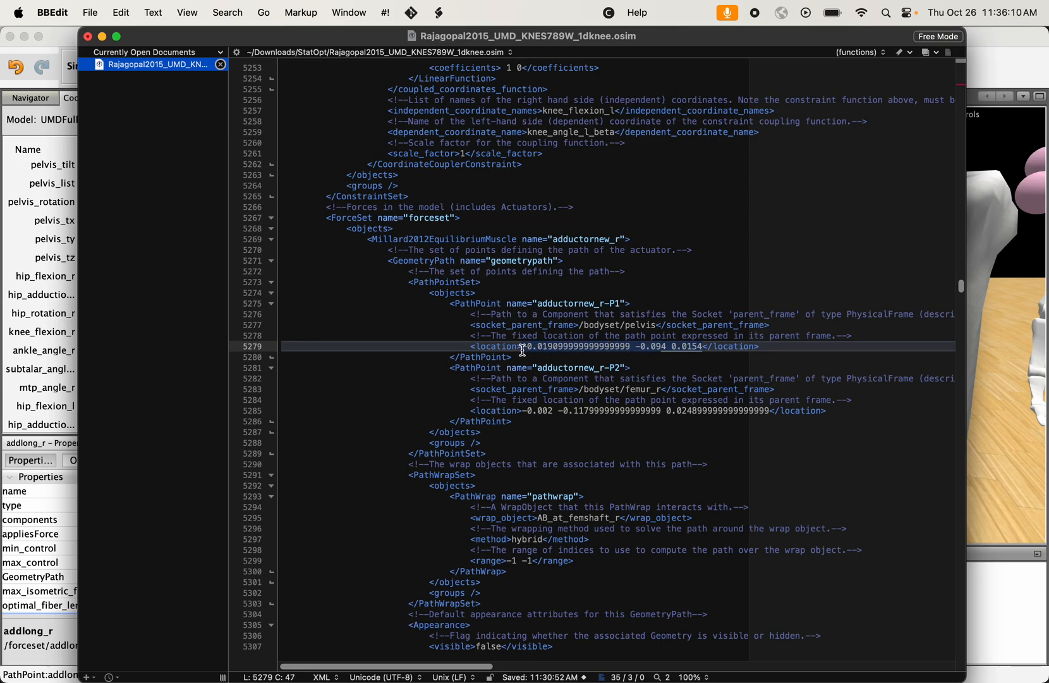
- Examine the two PathPoint definitions of adductornew_r and the parent frame assigned to the first point
{"action": "left_click", "coordinate": [696, 409]}
{"action": "left_click_drag", "start_coordinate": [767, 410], "coordinate": [447, 309]}
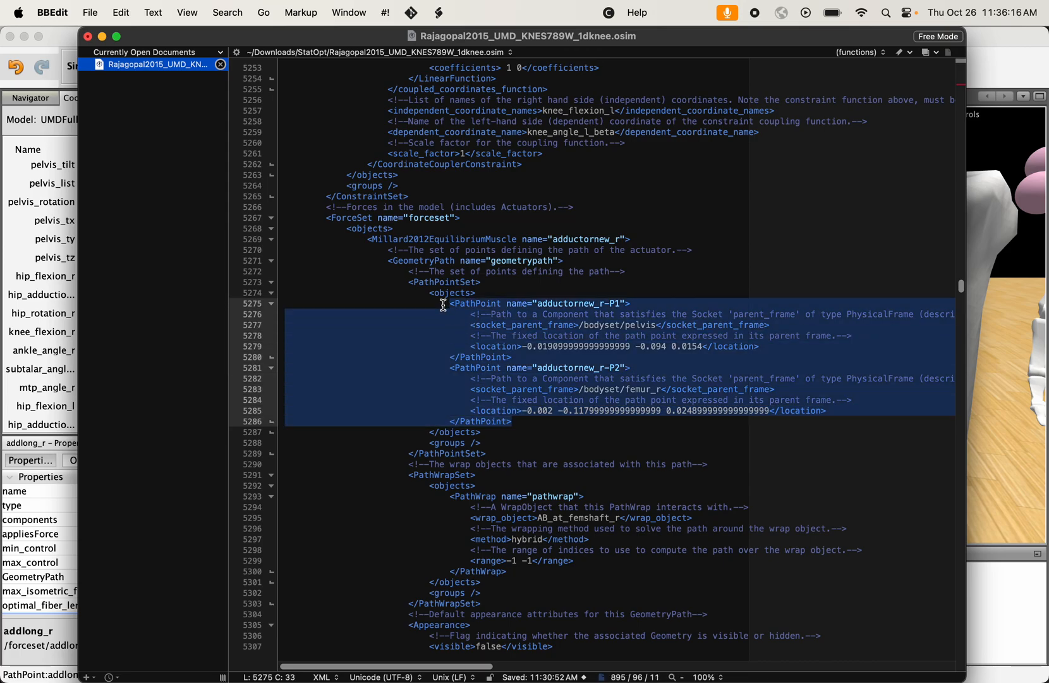
{"action": "left_click", "coordinate": [447, 312]}
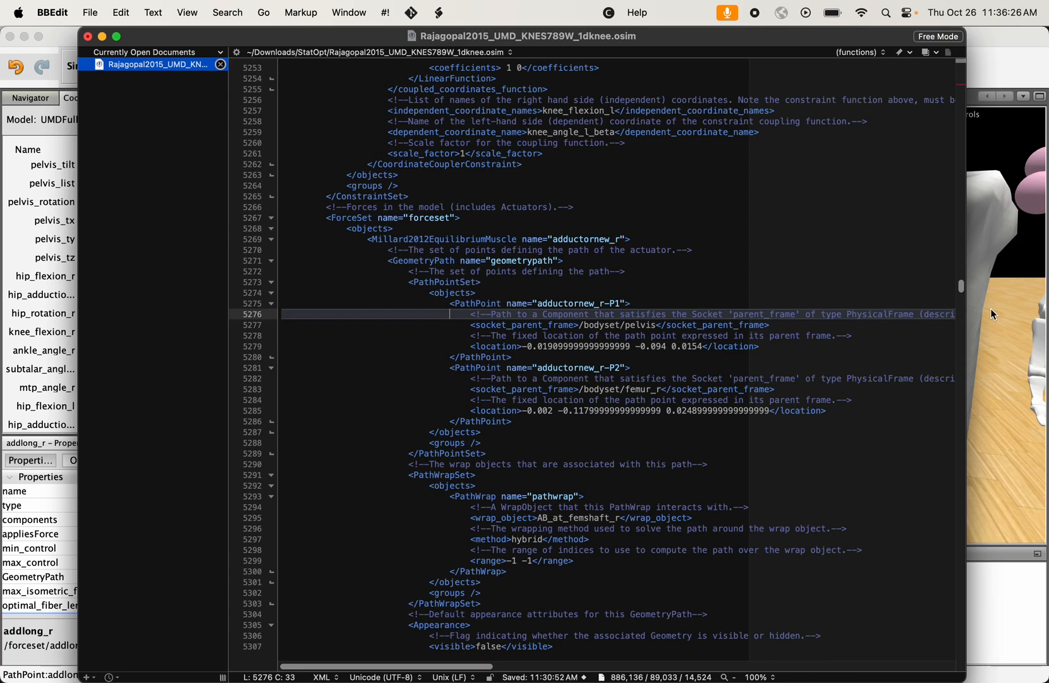
{"action": "left_click_drag", "start_coordinate": [512, 421], "coordinate": [450, 310]}
{"action": "left_click", "coordinate": [450, 310]}
{"action": "left_click_drag", "start_coordinate": [657, 326], "coordinate": [581, 326]}
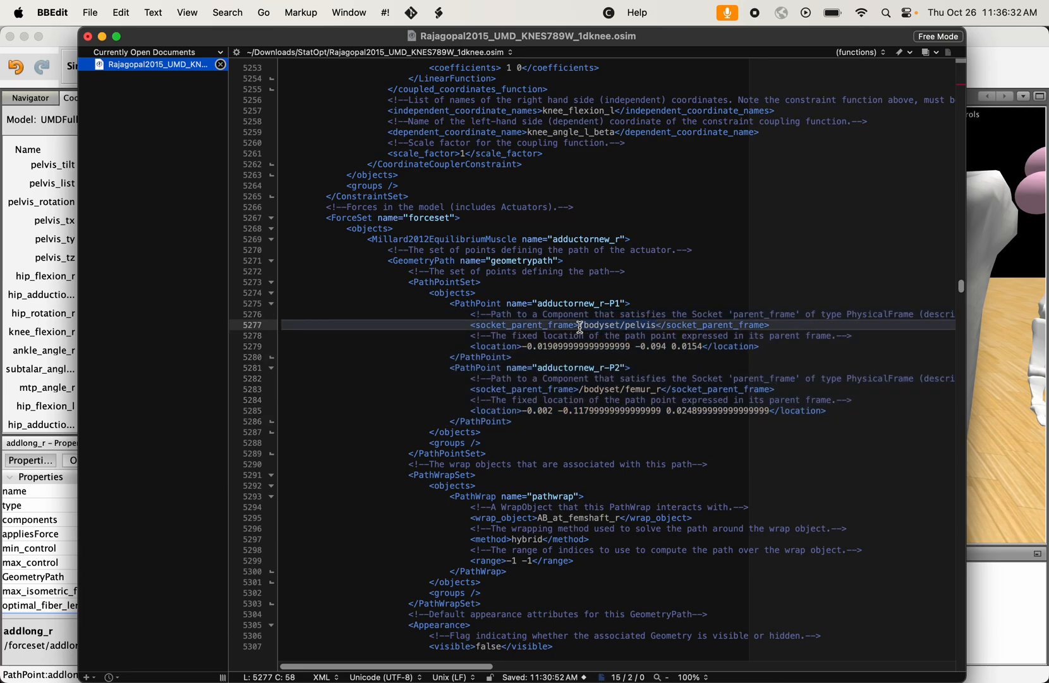
{"action": "left_click", "coordinate": [661, 327]}
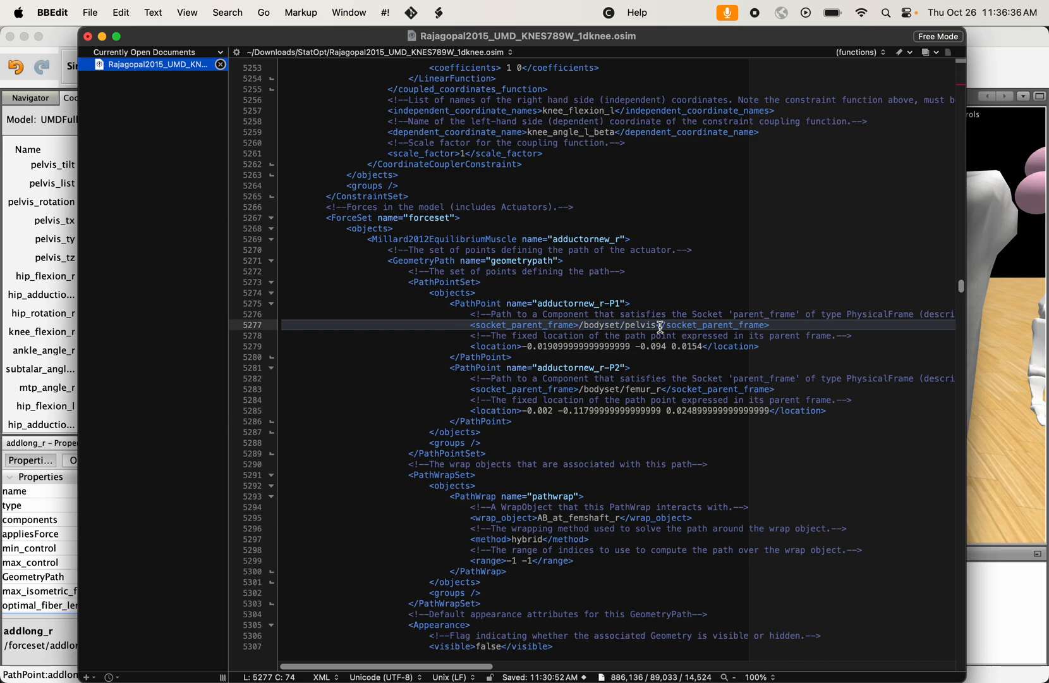
- Examine the PathWrapSet block and its place within the adductornew_r muscle definition
{"action": "left_click_drag", "start_coordinate": [388, 475], "coordinate": [509, 600]}
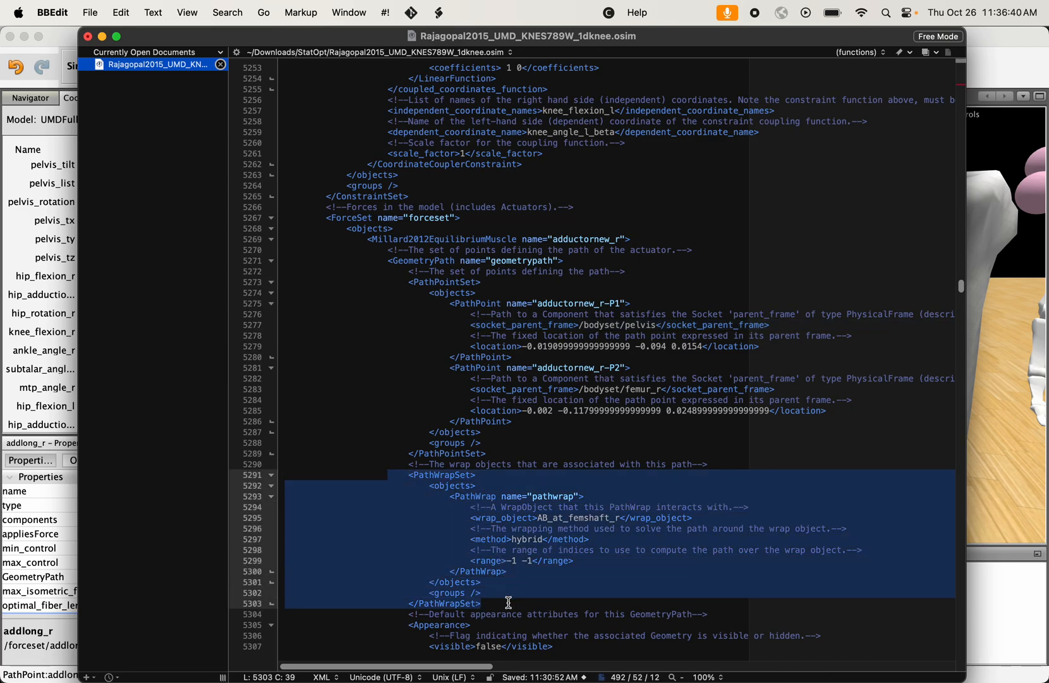
{"action": "left_click", "coordinate": [514, 601]}
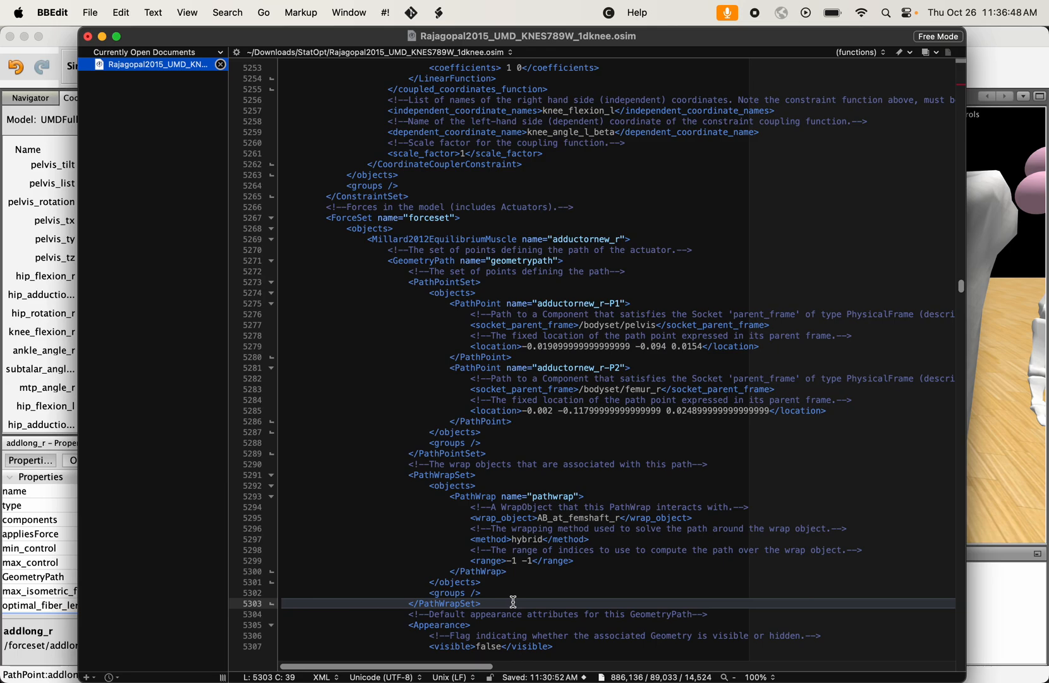
{"action": "left_click_drag", "start_coordinate": [326, 218], "coordinate": [482, 583]}
{"action": "left_click", "coordinate": [482, 582]}
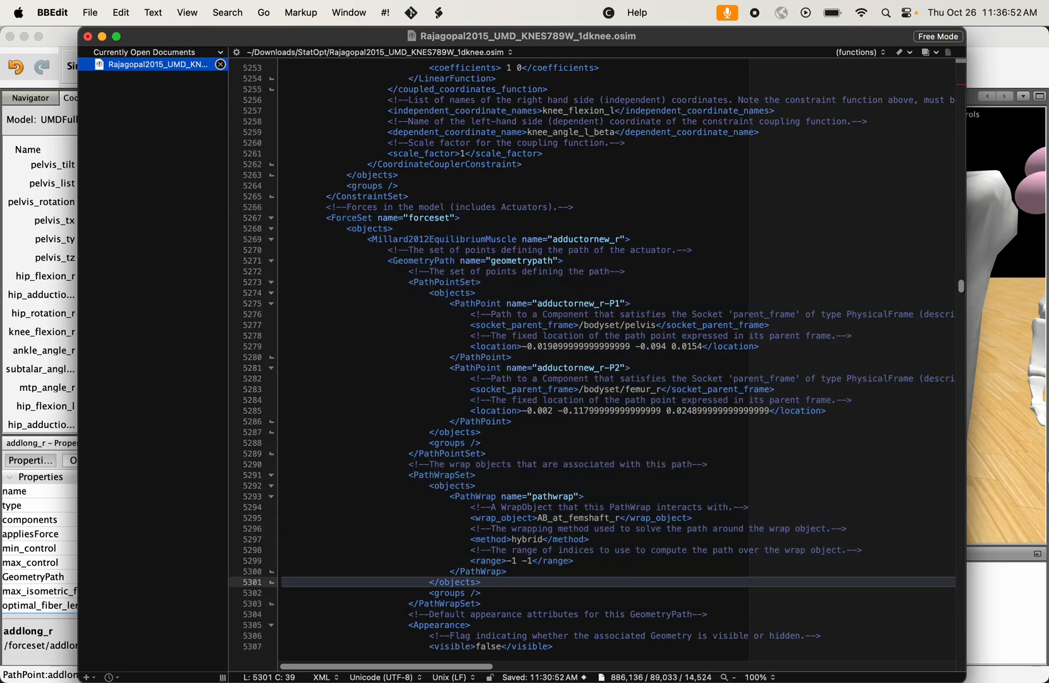
{"action": "left_click", "coordinate": [1024, 476]}
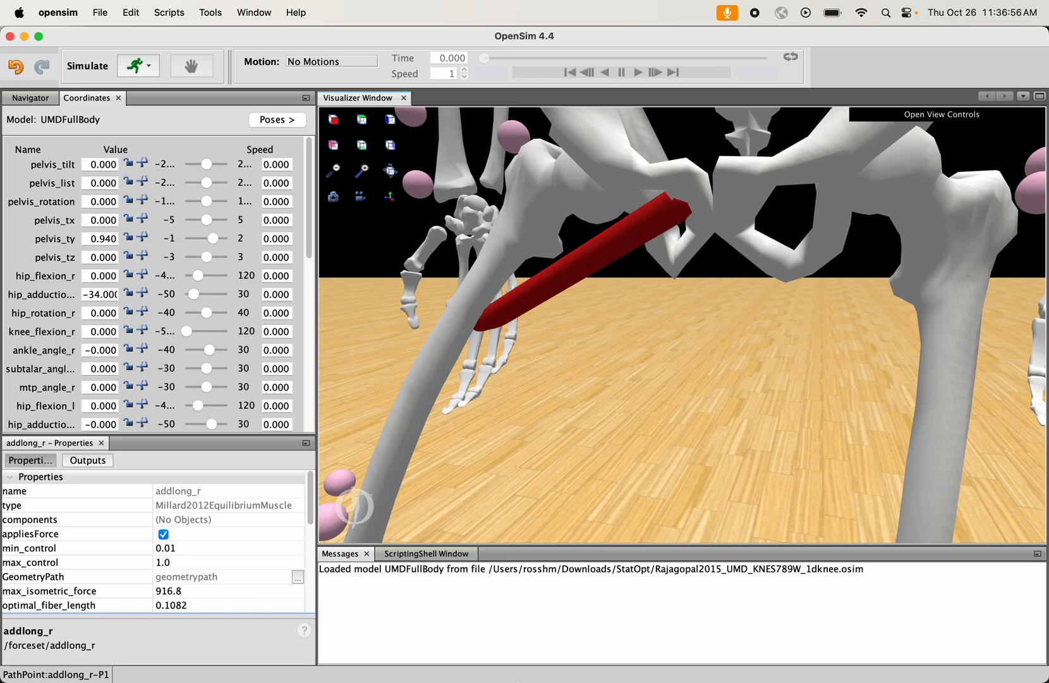
{"action": "mouse_move", "coordinate": [579, 672]}
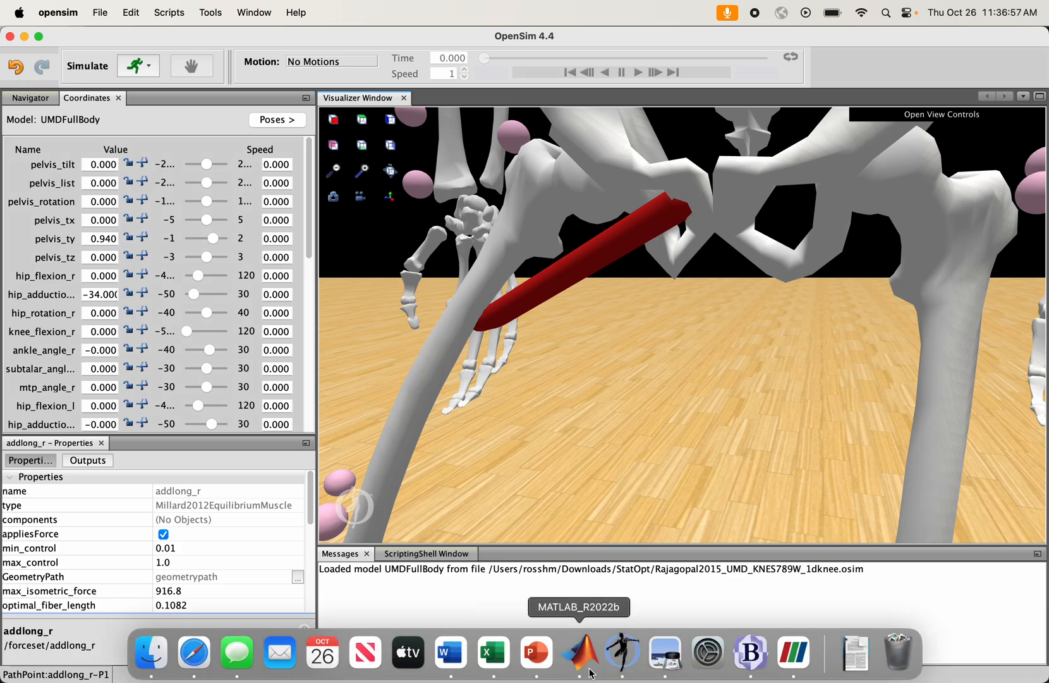
{"action": "left_click", "coordinate": [751, 659]}
{"action": "left_click_drag", "start_coordinate": [346, 217], "coordinate": [531, 485]}
{"action": "left_click", "coordinate": [531, 484]}
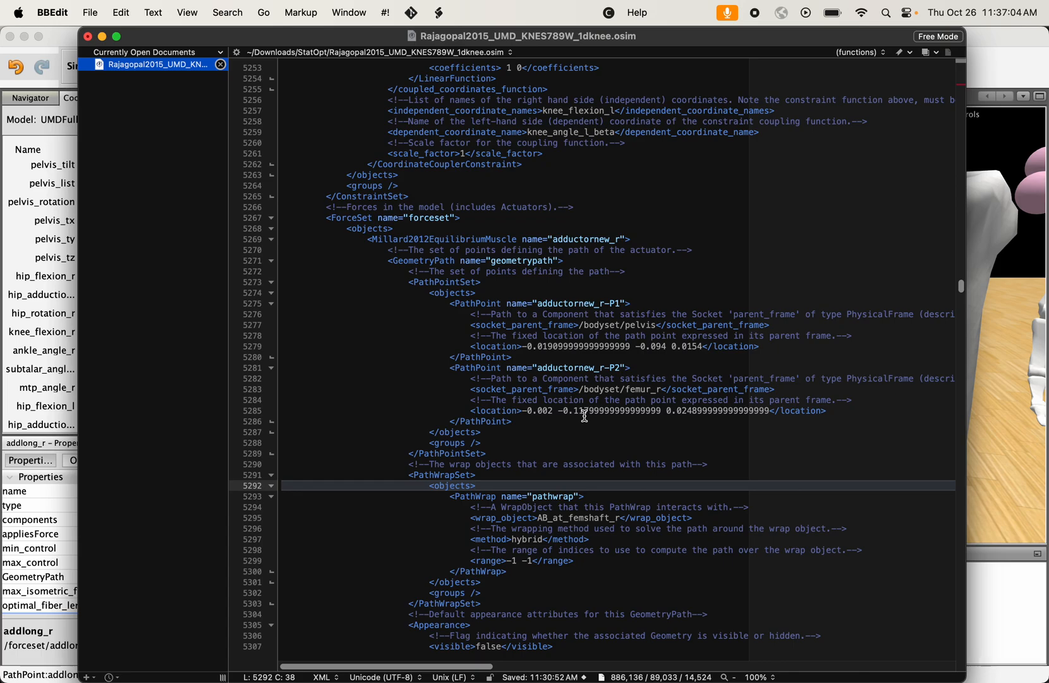
- Compare the location coordinates of the adductornew_r-P1 and adductornew_r-P2 path points
{"action": "left_click", "coordinate": [584, 416]}
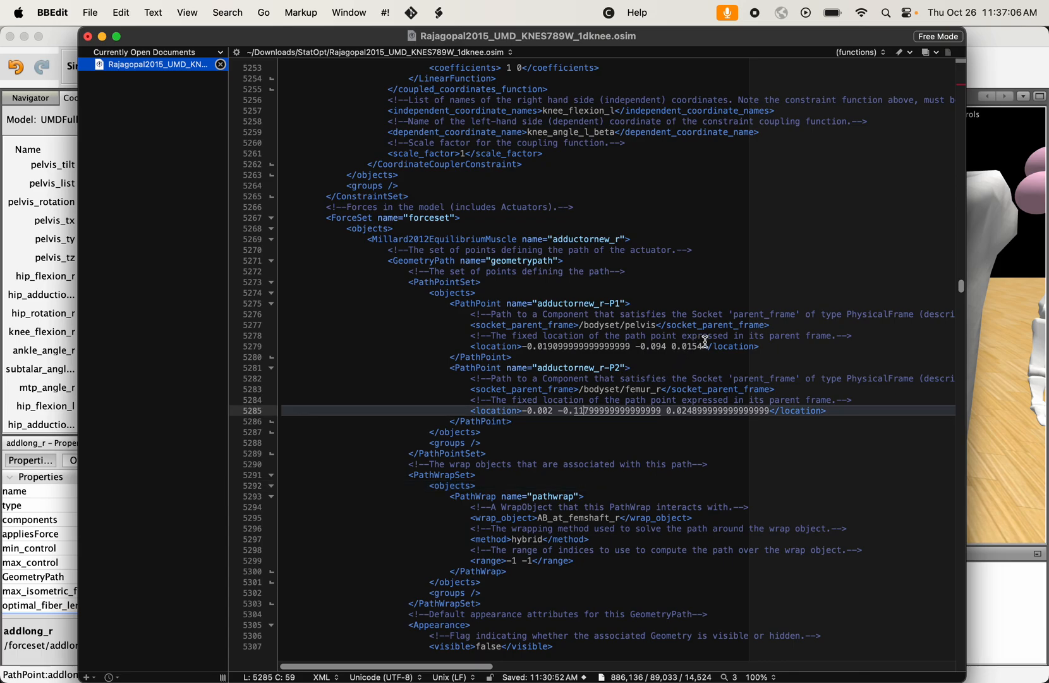
{"action": "left_click_drag", "start_coordinate": [699, 347], "coordinate": [587, 349]}
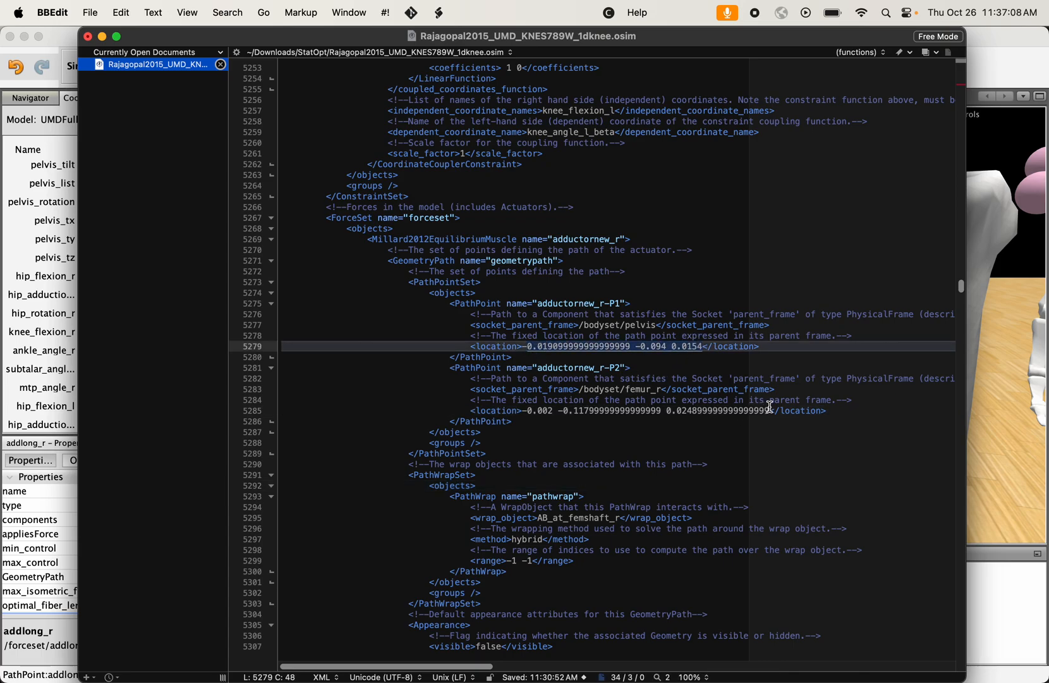
{"action": "left_click_drag", "start_coordinate": [764, 410], "coordinate": [543, 410]}
{"action": "left_click", "coordinate": [525, 410]}
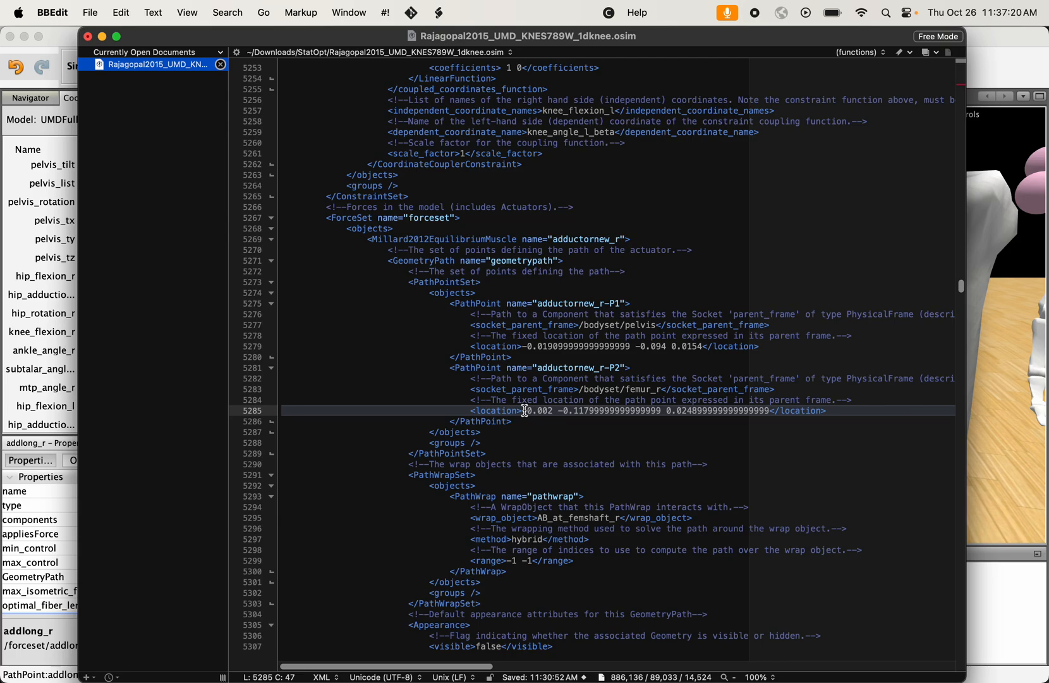
{"action": "scroll", "coordinate": [524, 411], "scroll_direction": "down", "scroll_amount": 5}
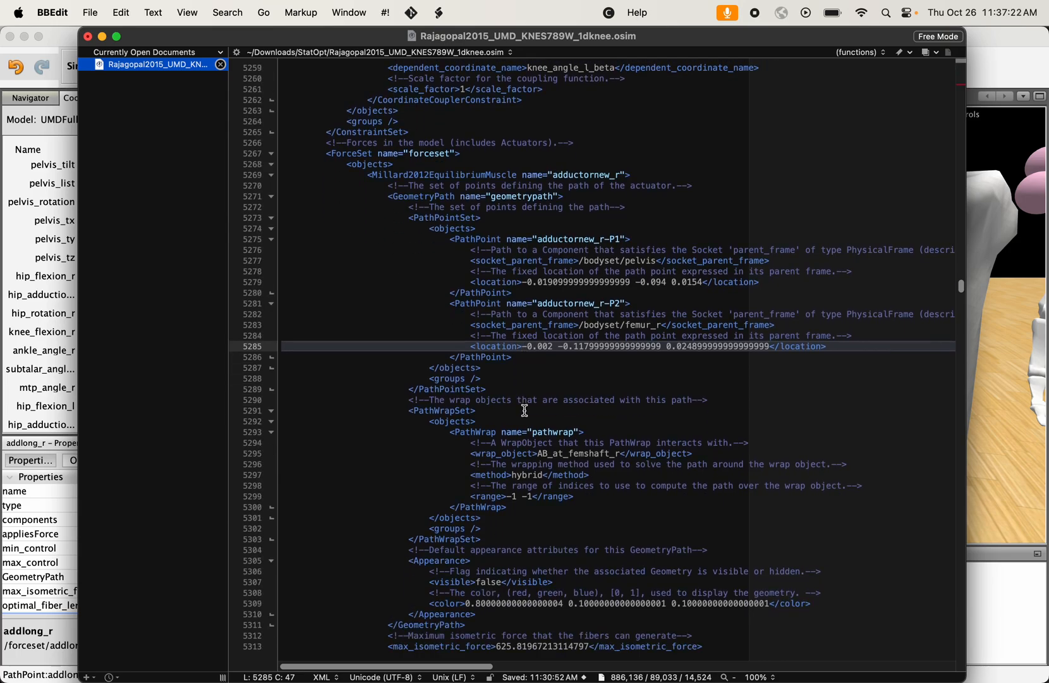
- Examine the max_isometric_force value of the adductornew_r muscle
{"action": "scroll", "coordinate": [525, 411], "scroll_direction": "down", "scroll_amount": 7}
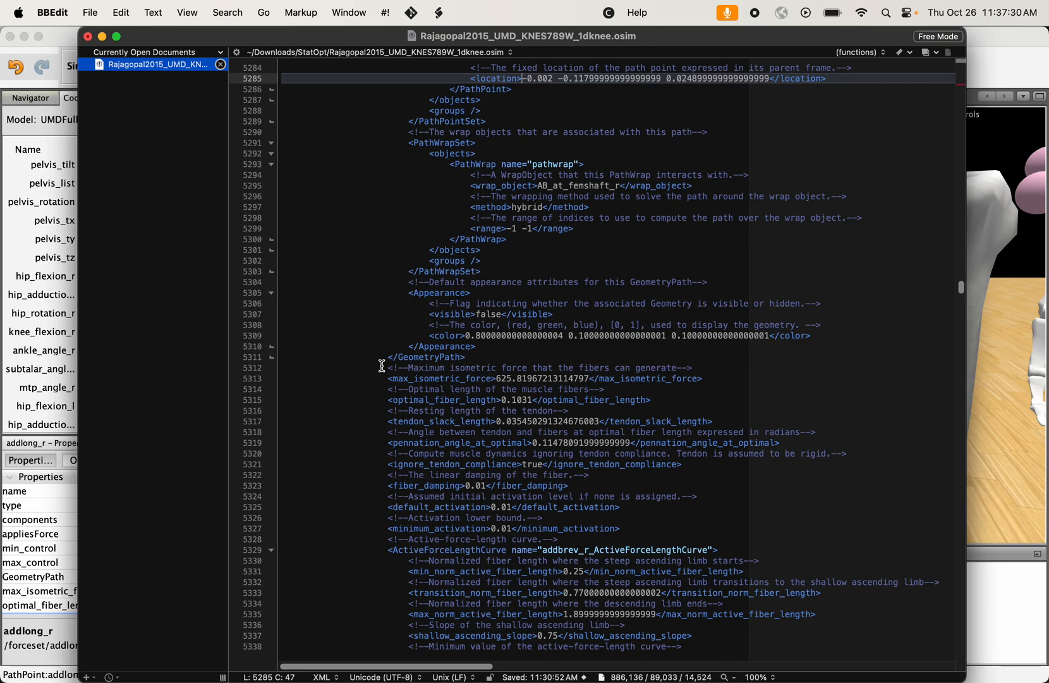
{"action": "left_click", "coordinate": [466, 379]}
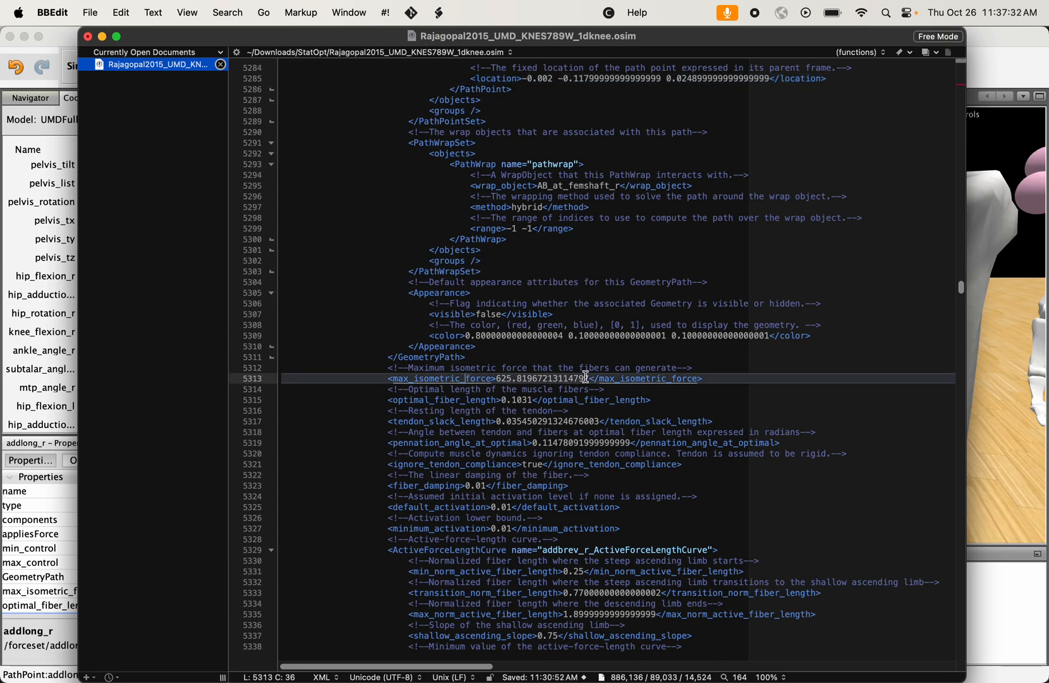
{"action": "left_click_drag", "start_coordinate": [590, 378], "coordinate": [499, 383]}
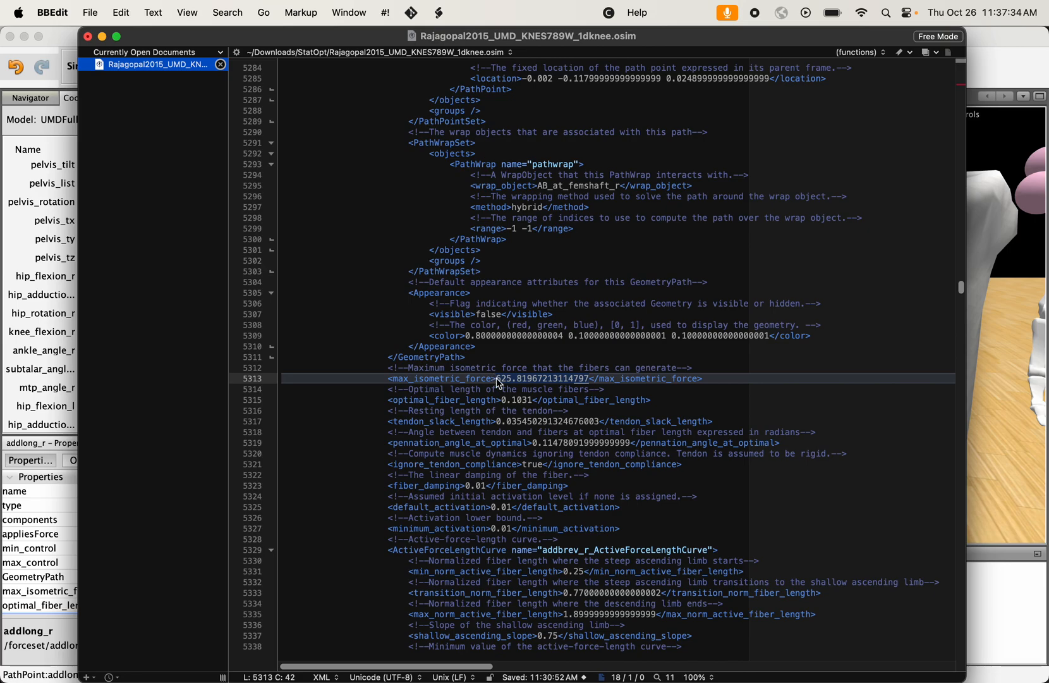
{"action": "left_click", "coordinate": [497, 379]}
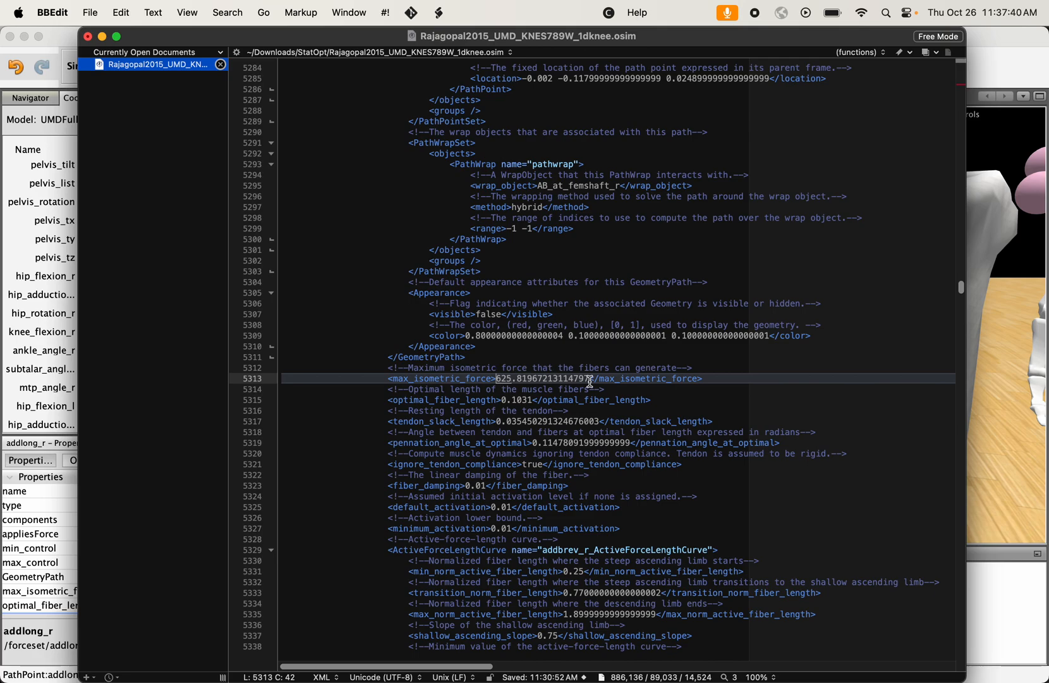
{"action": "left_click_drag", "start_coordinate": [590, 379], "coordinate": [500, 384]}
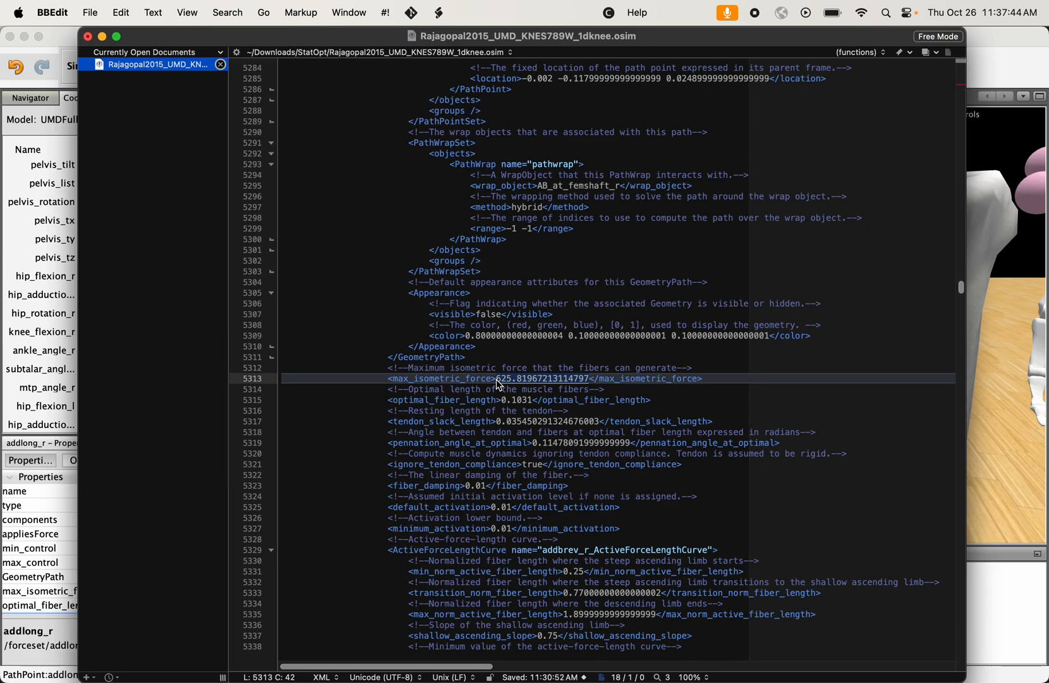
- Examine the optimal_fiber_length, tendon_slack_length and pennation_angle_at_optimal values of adductornew_r
{"action": "left_click", "coordinate": [481, 435]}
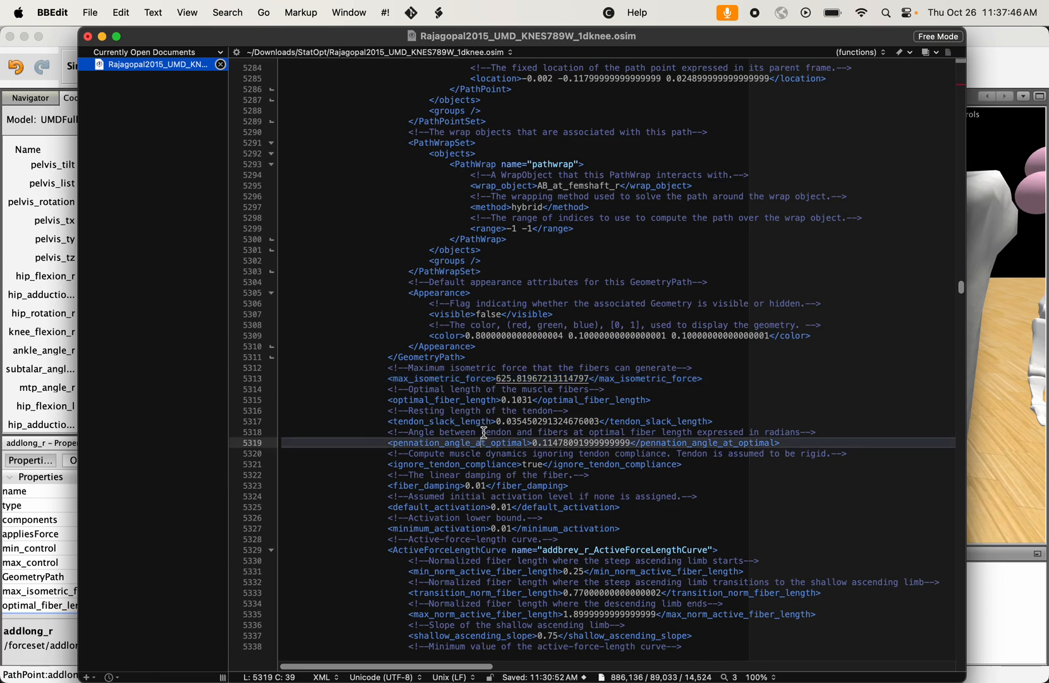
{"action": "left_click", "coordinate": [533, 400]}
{"action": "left_click_drag", "start_coordinate": [502, 400], "coordinate": [533, 400]}
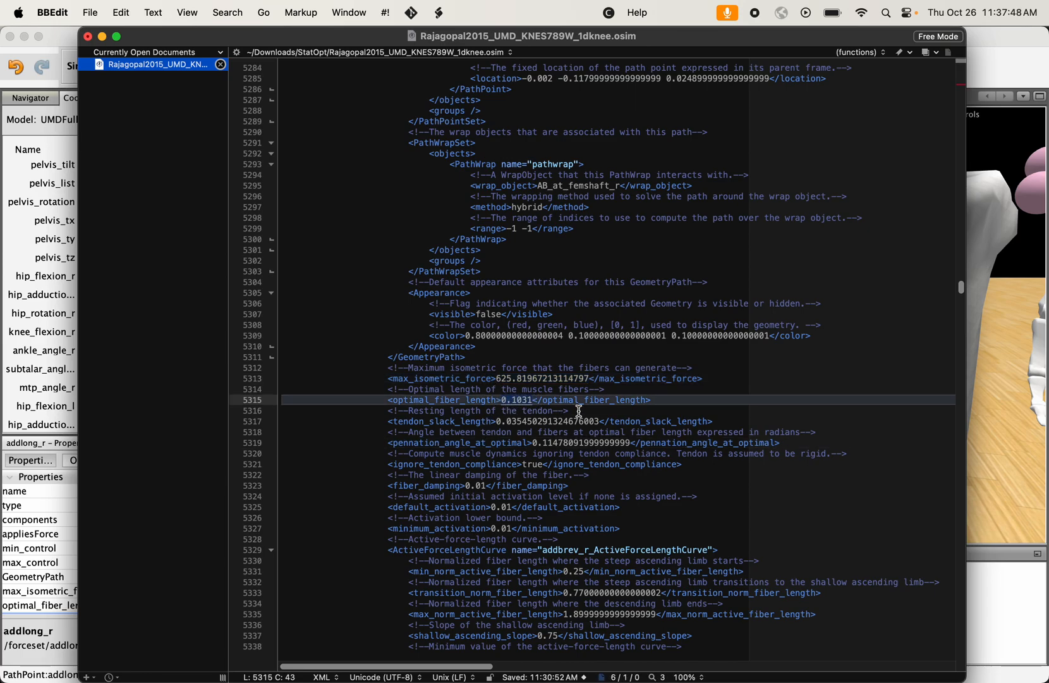
{"action": "left_click_drag", "start_coordinate": [601, 418], "coordinate": [499, 417]}
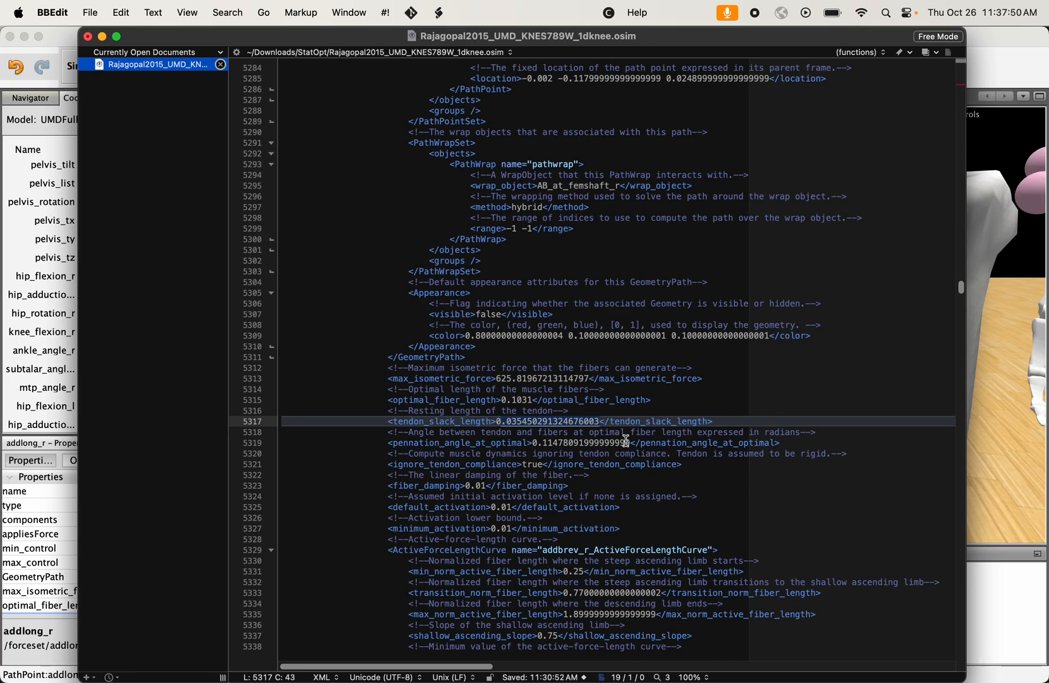
{"action": "left_click_drag", "start_coordinate": [633, 443], "coordinate": [564, 442]}
{"action": "left_click", "coordinate": [528, 390]}
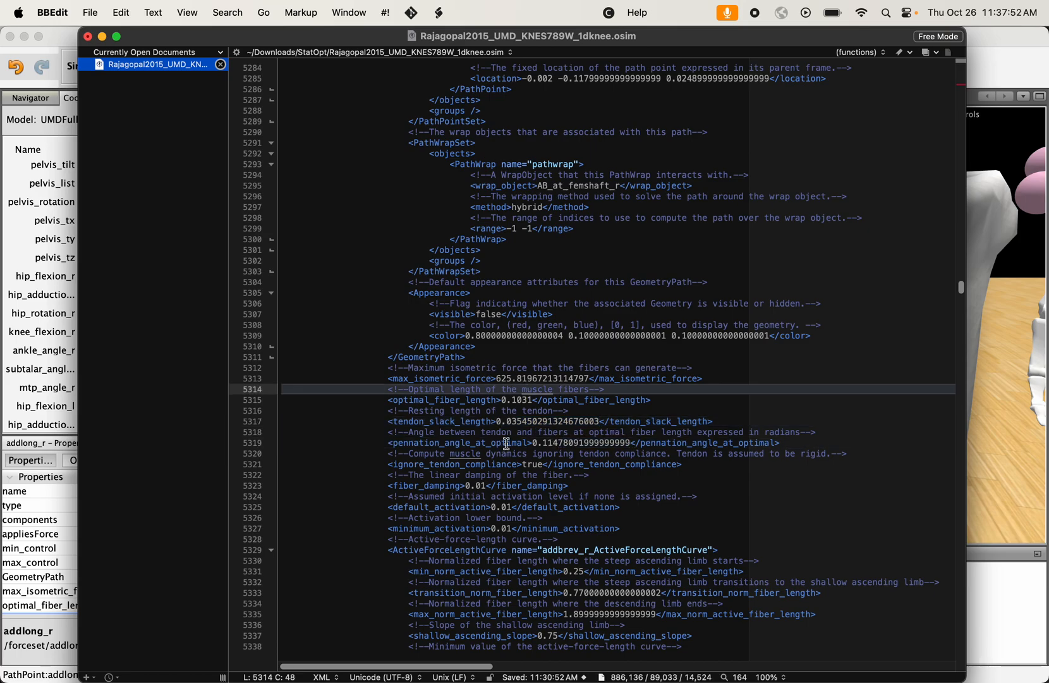
{"action": "left_click_drag", "start_coordinate": [533, 400], "coordinate": [507, 400]}
{"action": "left_click", "coordinate": [507, 400]}
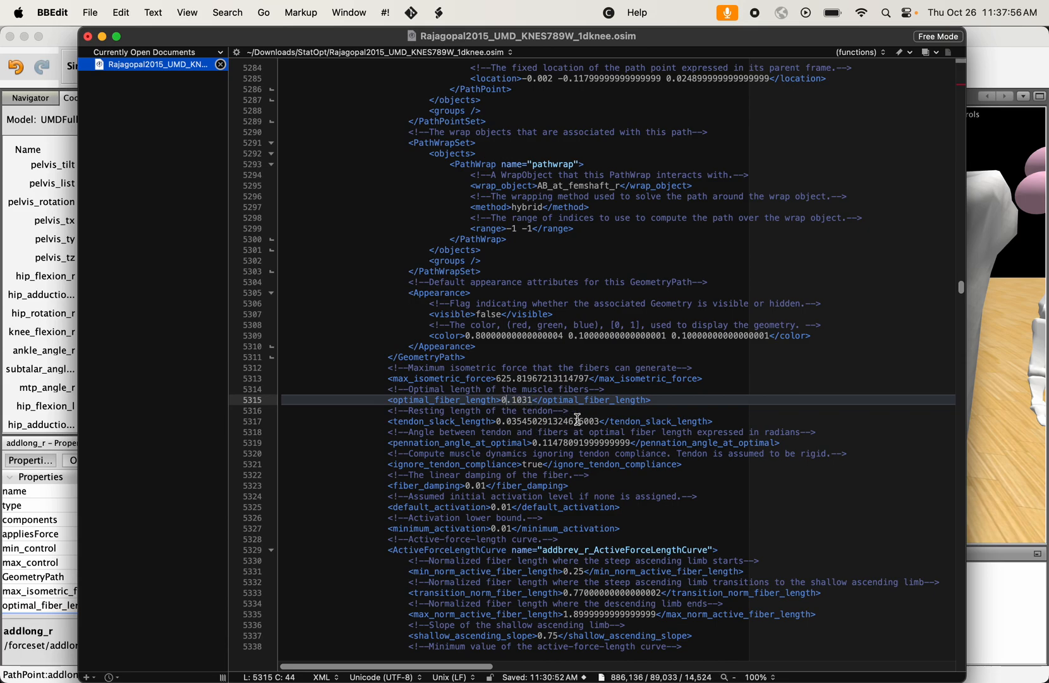
{"action": "left_click_drag", "start_coordinate": [598, 421], "coordinate": [495, 421]}
{"action": "left_click", "coordinate": [495, 420]}
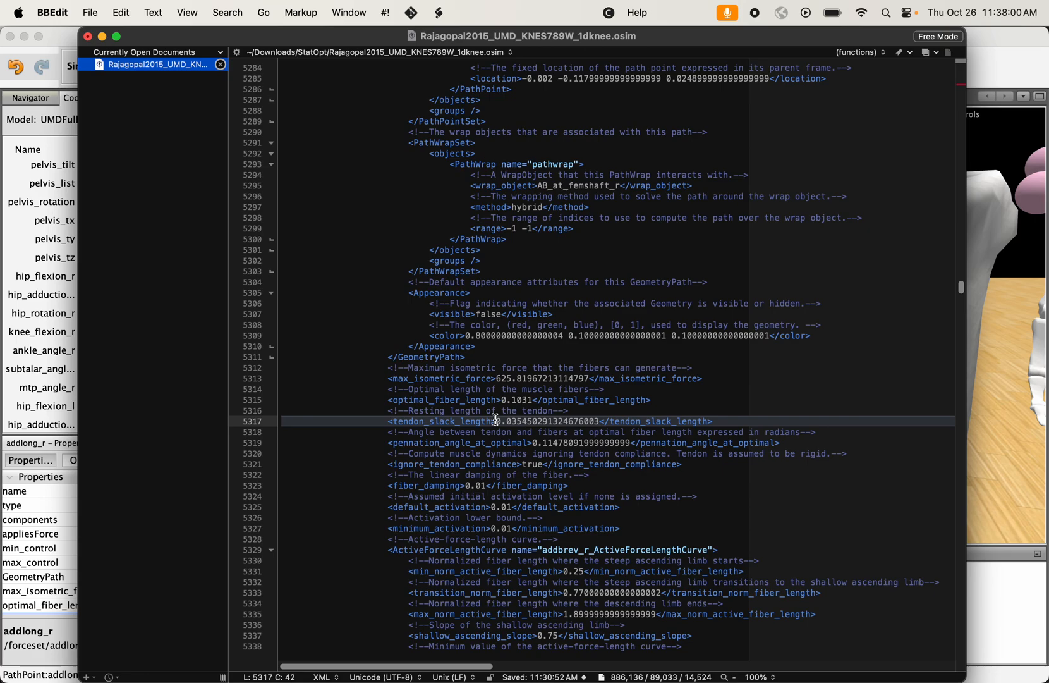
{"action": "left_click", "coordinate": [536, 411]}
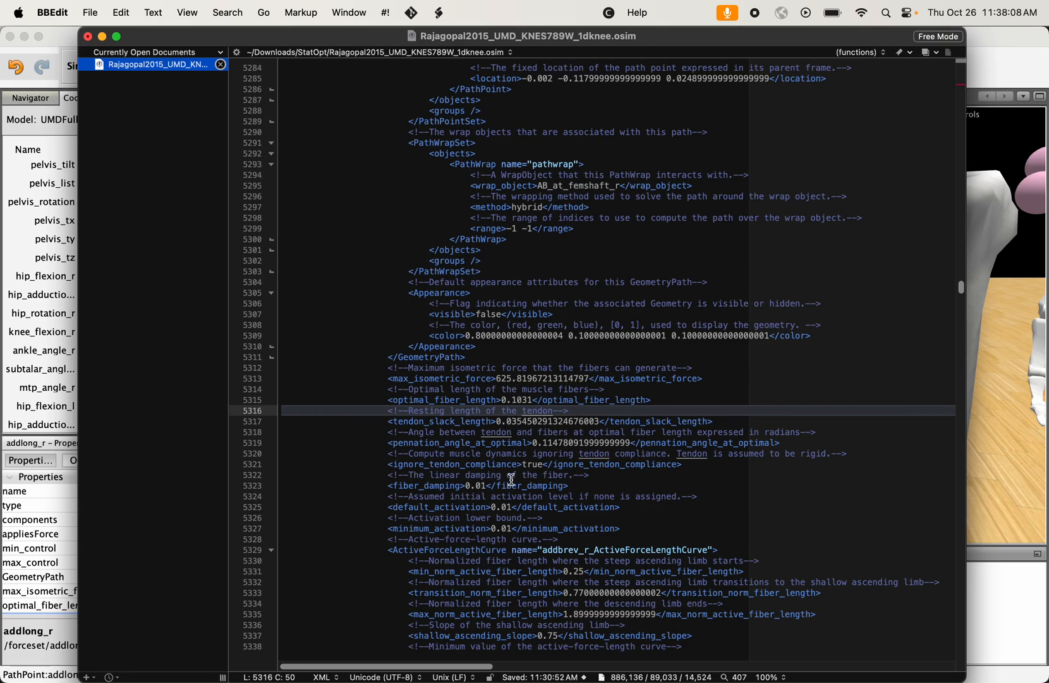
- Review the block of adductornew_r muscle parameters from max_isometric_force to pennation_angle_at_optimal
{"action": "scroll", "coordinate": [512, 481], "scroll_direction": "down", "scroll_amount": 4}
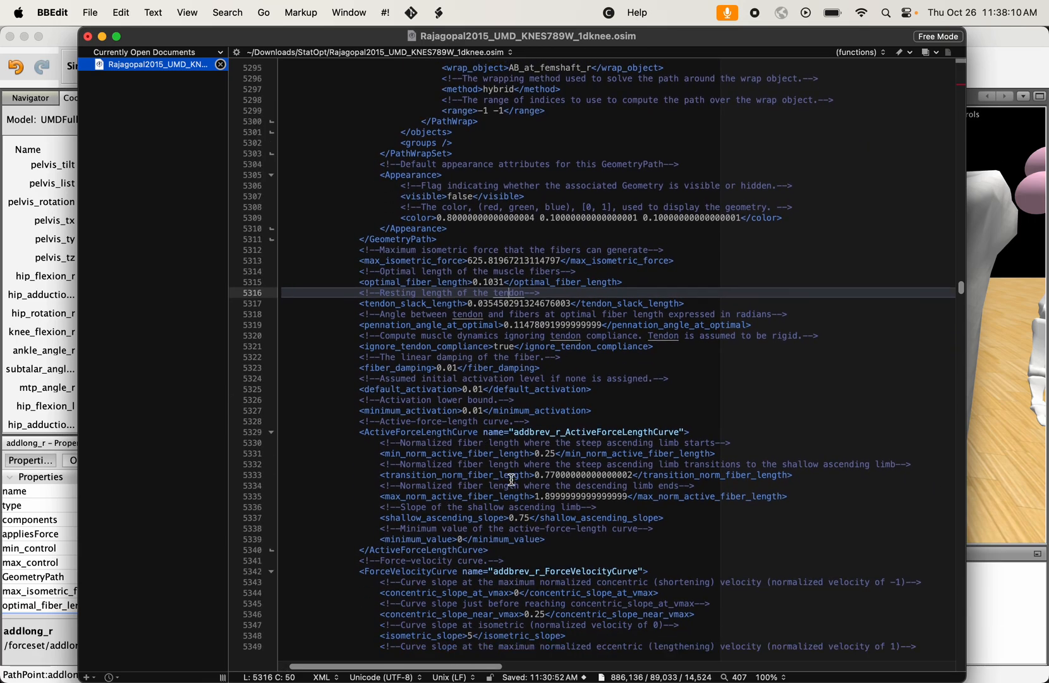
{"action": "left_click_drag", "start_coordinate": [610, 315], "coordinate": [497, 326]}
{"action": "left_click", "coordinate": [446, 250]}
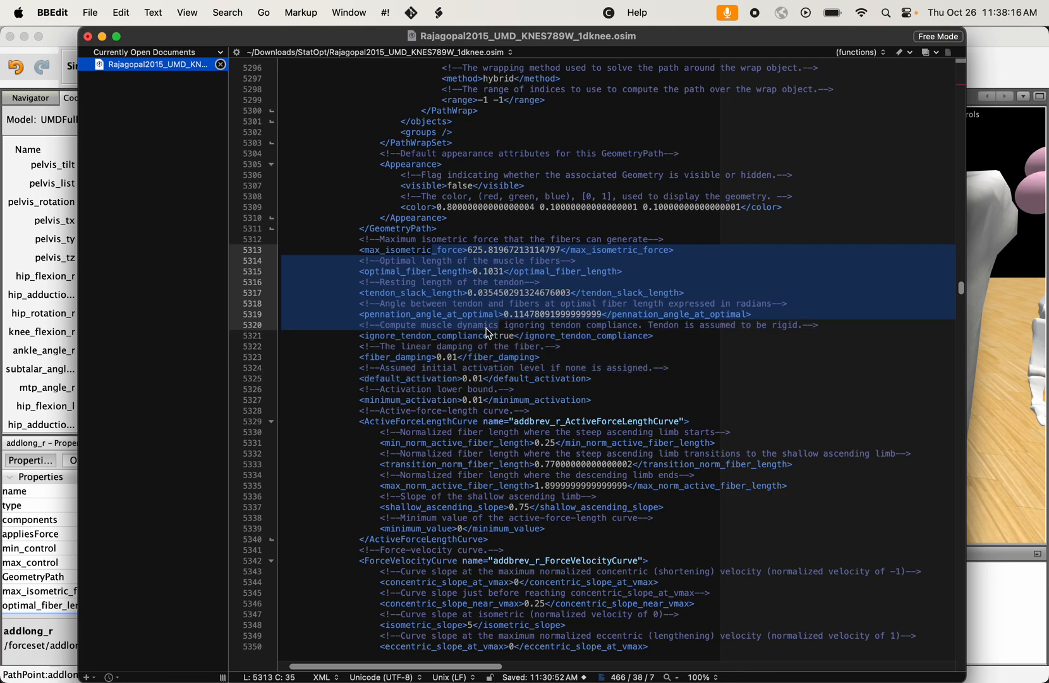
{"action": "left_click", "coordinate": [487, 326]}
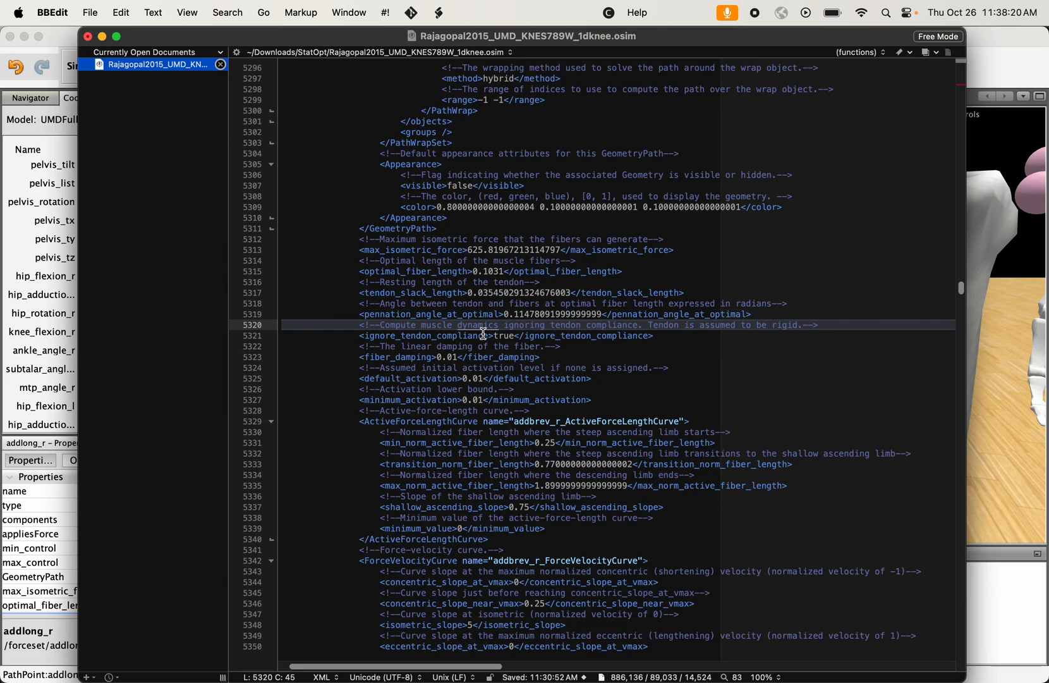
- Examine the ActiveForceLengthCurve block and its normalized fiber length settings in the adductornew_r definition
{"action": "left_click_drag", "start_coordinate": [344, 421], "coordinate": [501, 540]}
{"action": "left_click", "coordinate": [503, 540]}
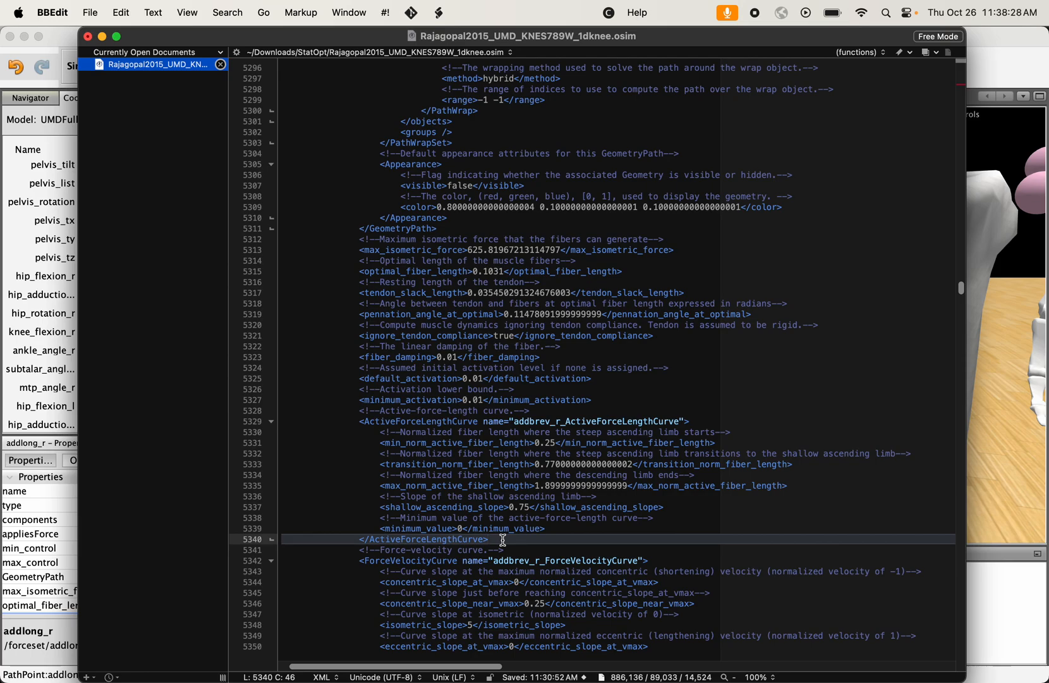
{"action": "left_click_drag", "start_coordinate": [636, 497], "coordinate": [533, 433]}
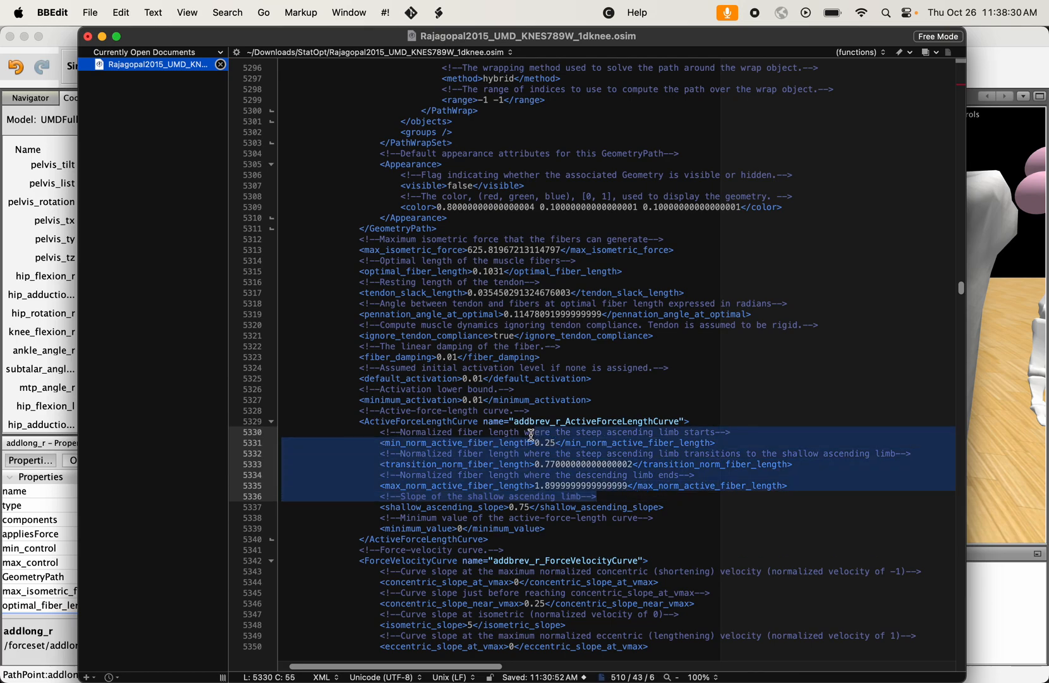
{"action": "left_click", "coordinate": [530, 445]}
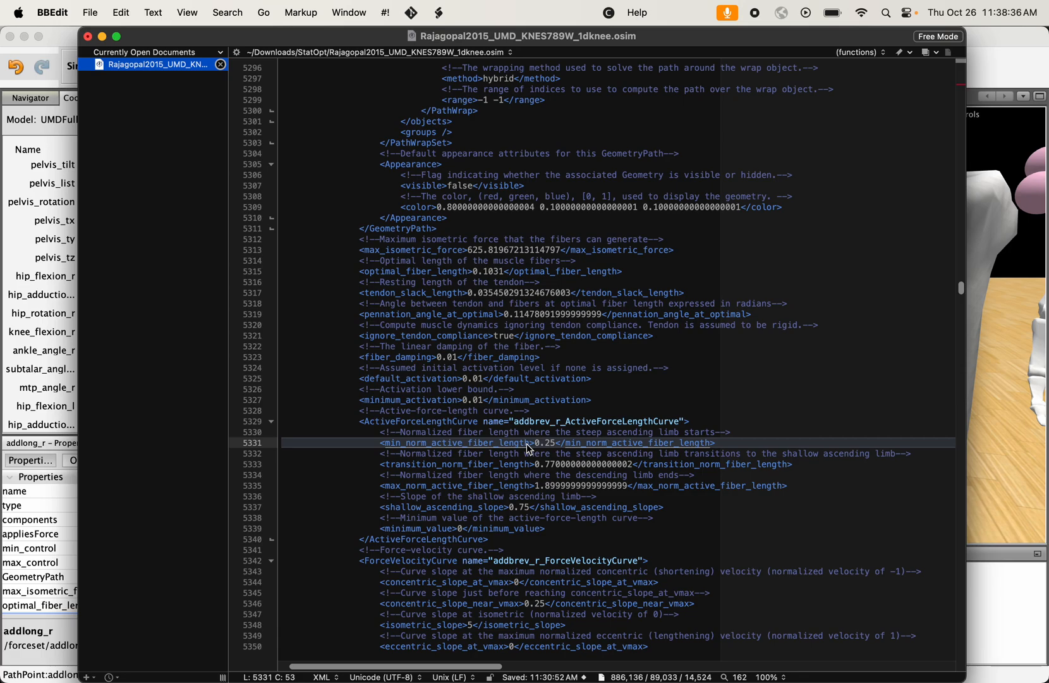
- Examine the ForceVelocityCurve, FiberForceLengthCurve and TendonForceLengthCurve blocks of the adductornew_r muscle
{"action": "scroll", "coordinate": [530, 449], "scroll_direction": "down", "scroll_amount": 5}
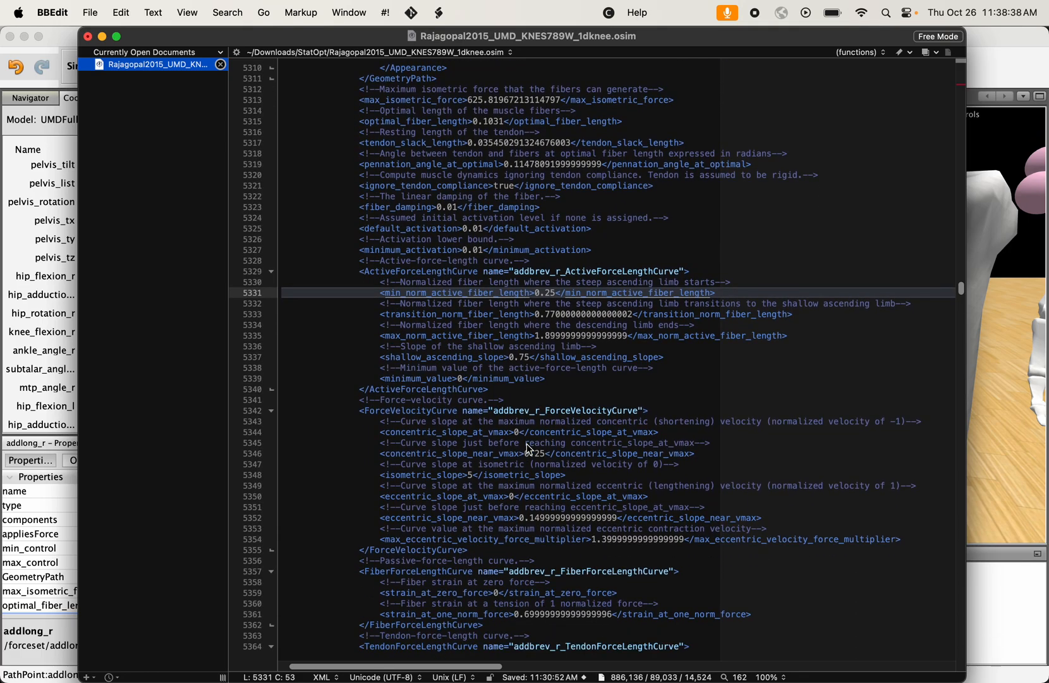
{"action": "left_click_drag", "start_coordinate": [358, 411], "coordinate": [465, 529]}
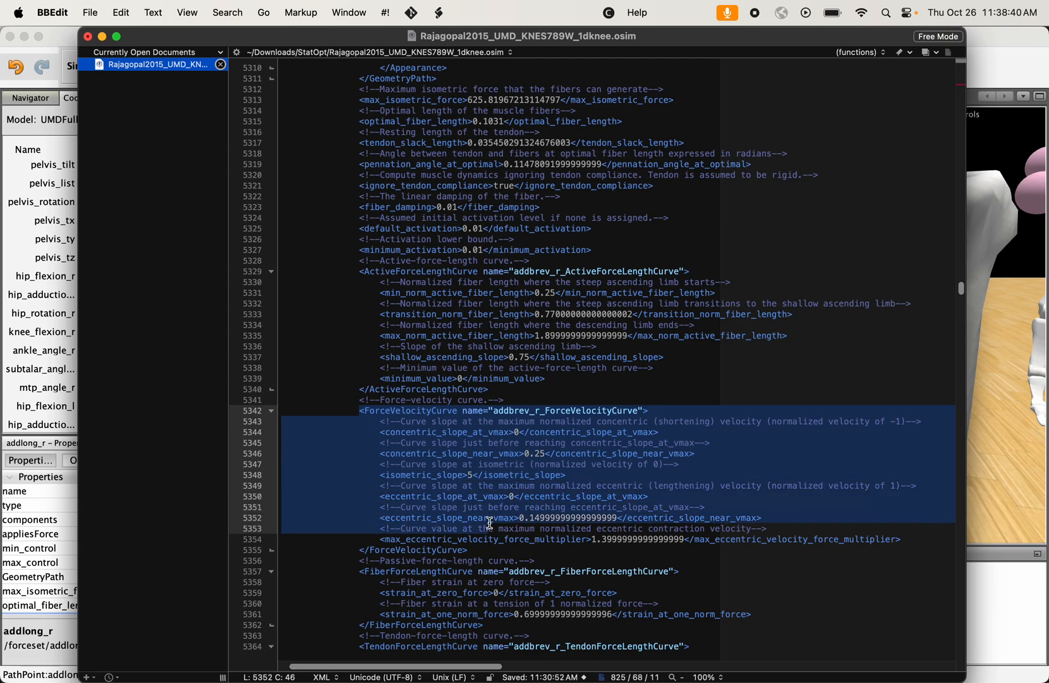
{"action": "scroll", "coordinate": [480, 525], "scroll_direction": "down", "scroll_amount": 5}
{"action": "scroll", "coordinate": [490, 523], "scroll_direction": "left", "scroll_amount": 3}
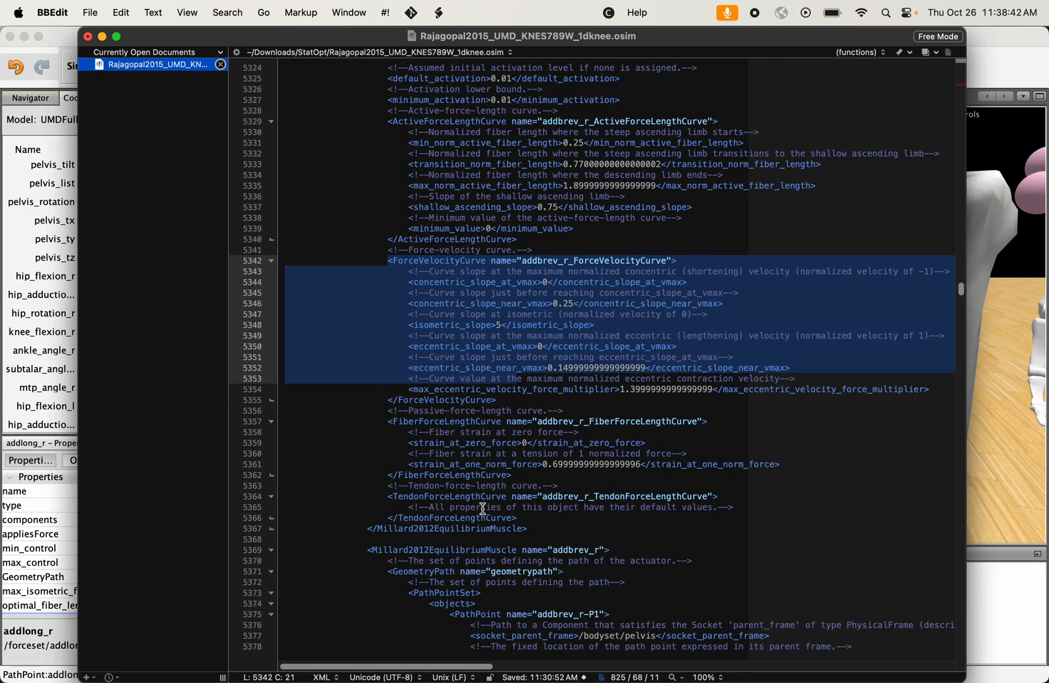
{"action": "left_click_drag", "start_coordinate": [376, 419], "coordinate": [521, 472]}
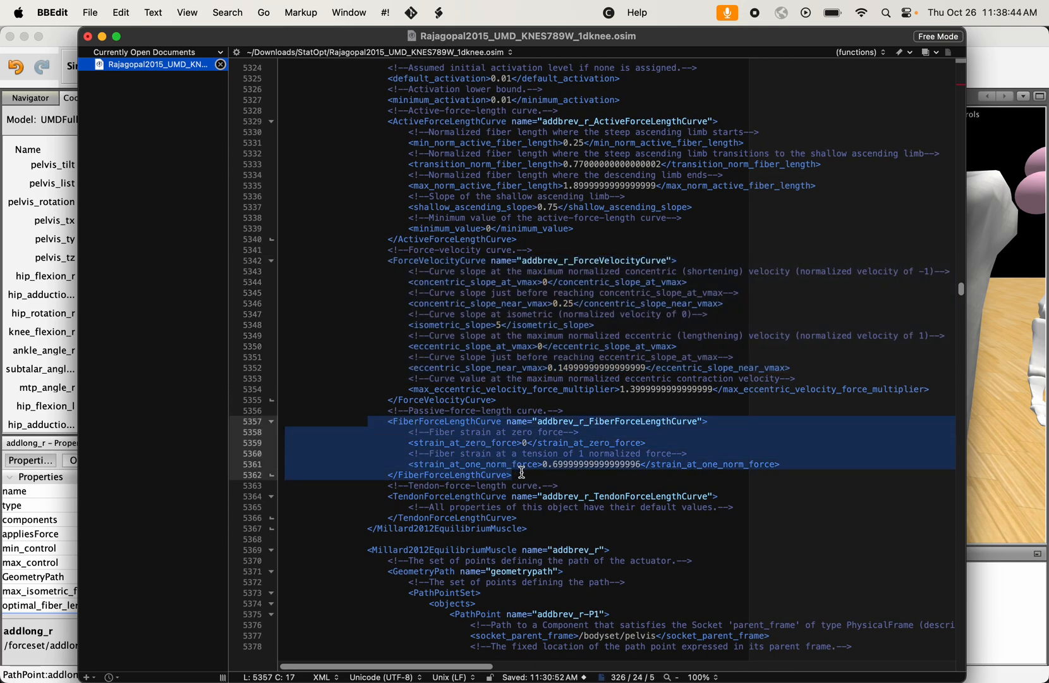
{"action": "left_click", "coordinate": [477, 516]}
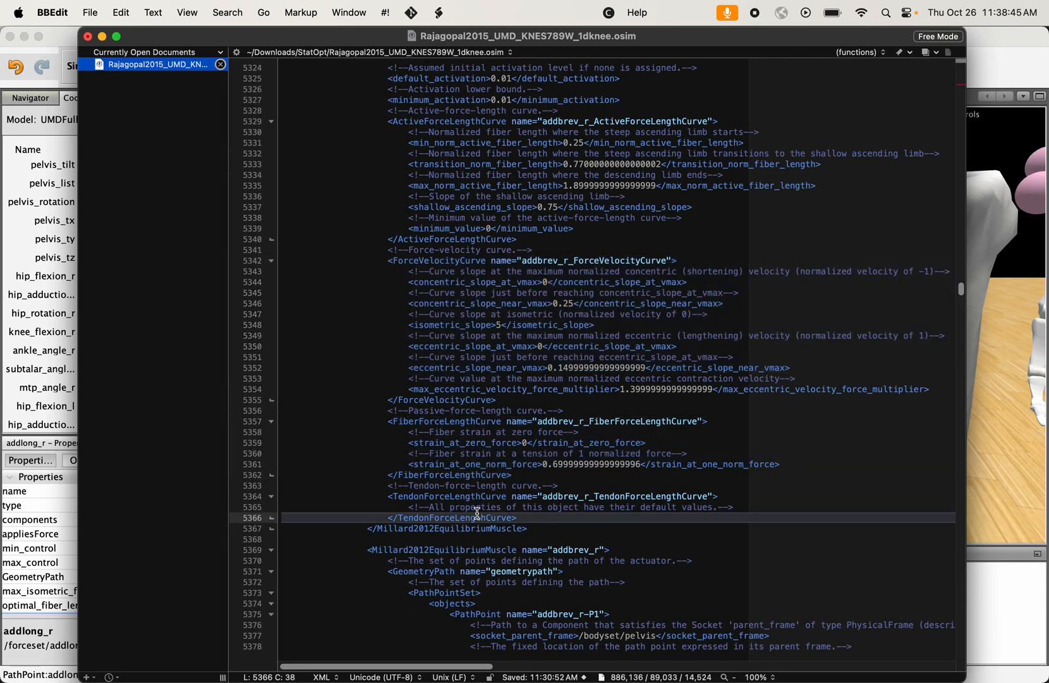
{"action": "left_click", "coordinate": [388, 497]}
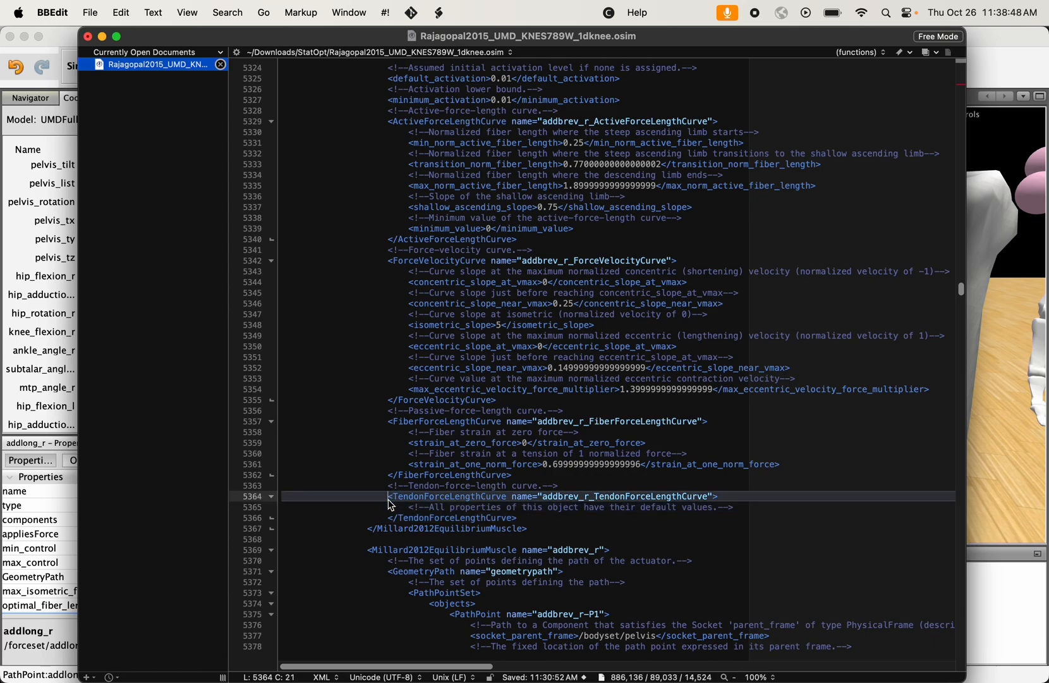
- Review all the curve definitions of adductornew_r together, then recheck its ActiveForceLengthCurve block
{"action": "left_click_drag", "start_coordinate": [387, 261], "coordinate": [430, 184]}
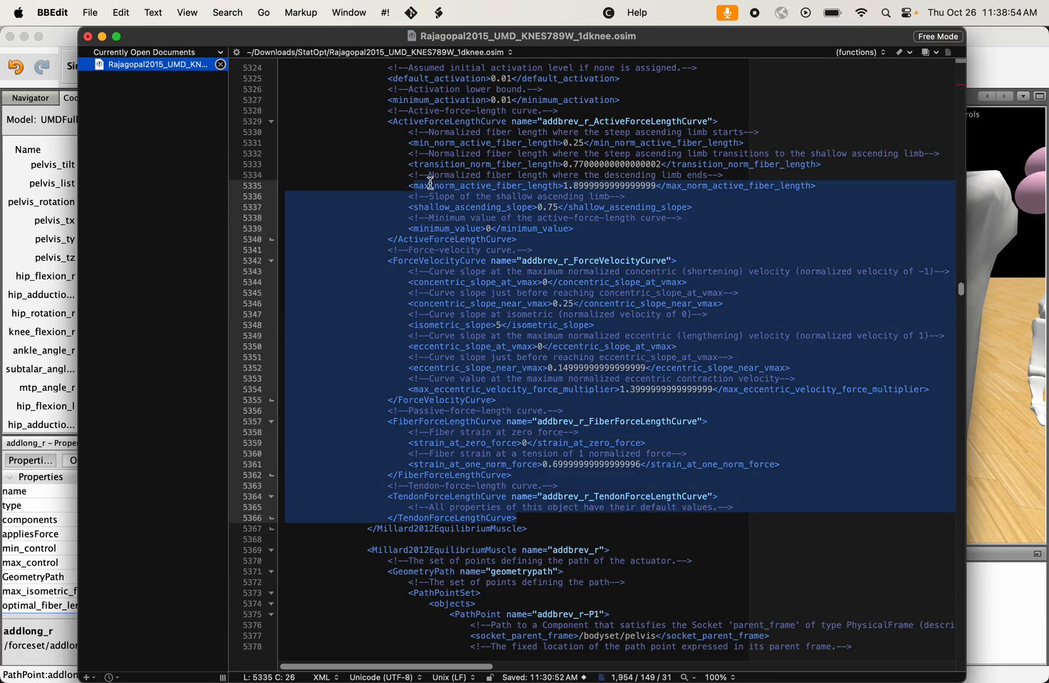
{"action": "left_click", "coordinate": [430, 183]}
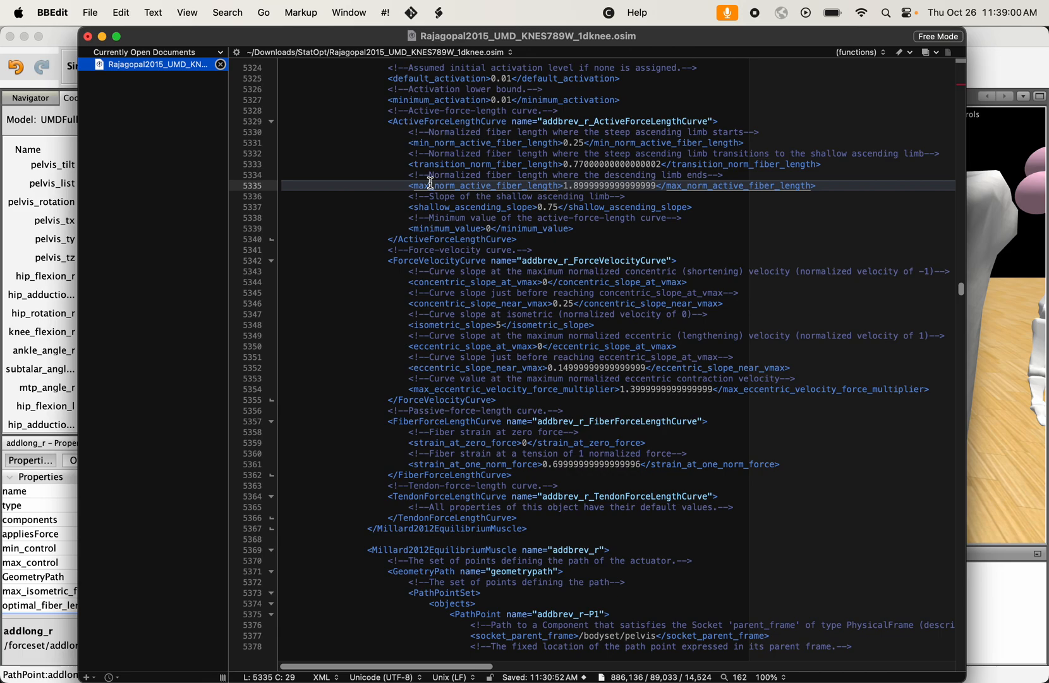
{"action": "left_click_drag", "start_coordinate": [384, 116], "coordinate": [541, 232]}
{"action": "left_click", "coordinate": [541, 283]}
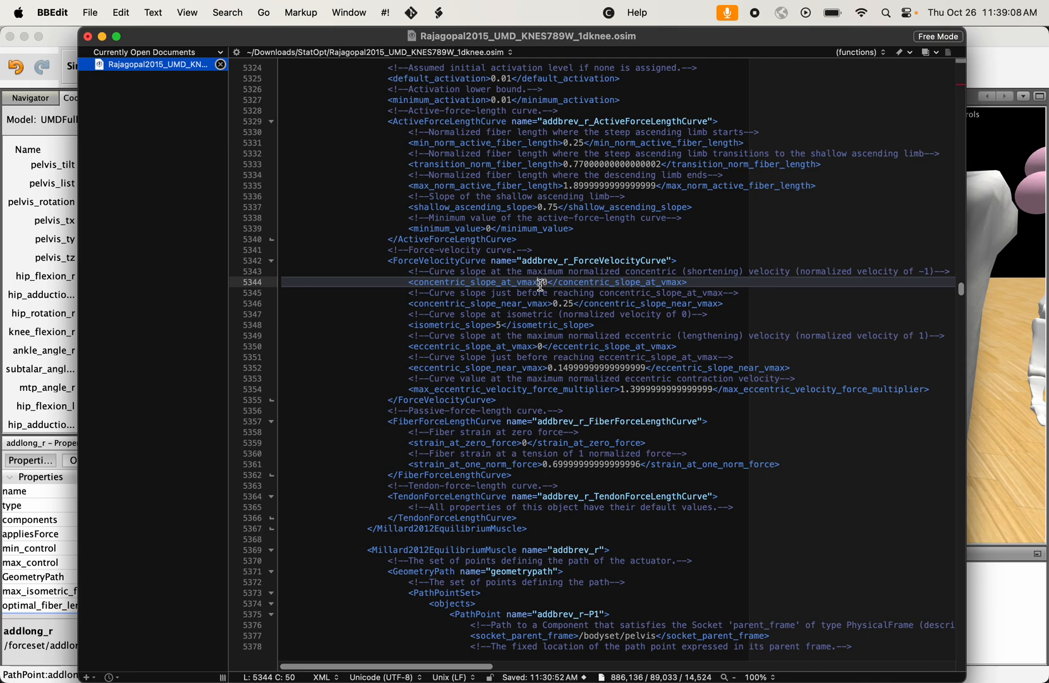
- Switch to OpenSim and examine the displayed right adductor muscle from a more frontal view of the pelvis
{"action": "scroll", "coordinate": [541, 284], "scroll_direction": "up", "scroll_amount": 15}
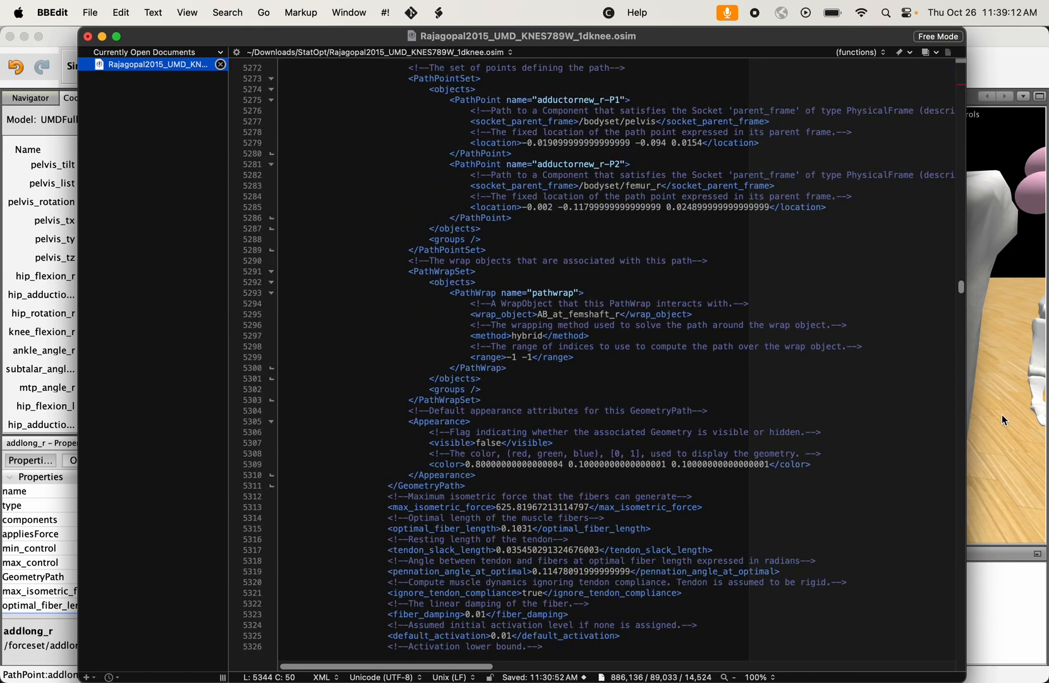
{"action": "left_click", "coordinate": [998, 425]}
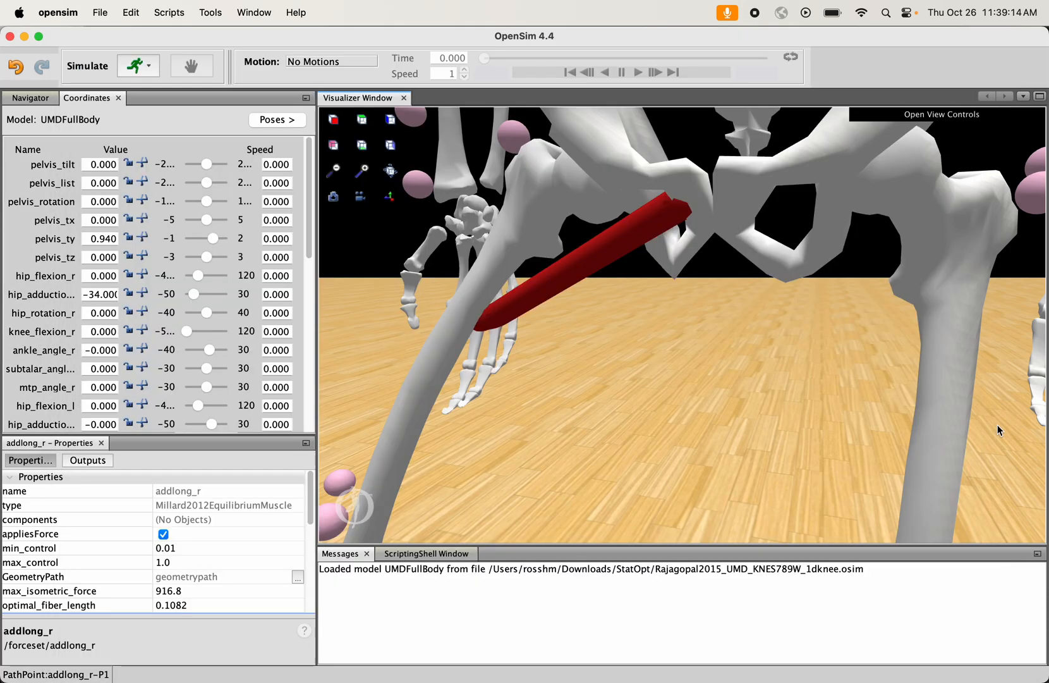
{"action": "left_click_drag", "start_coordinate": [704, 293], "coordinate": [729, 305]}
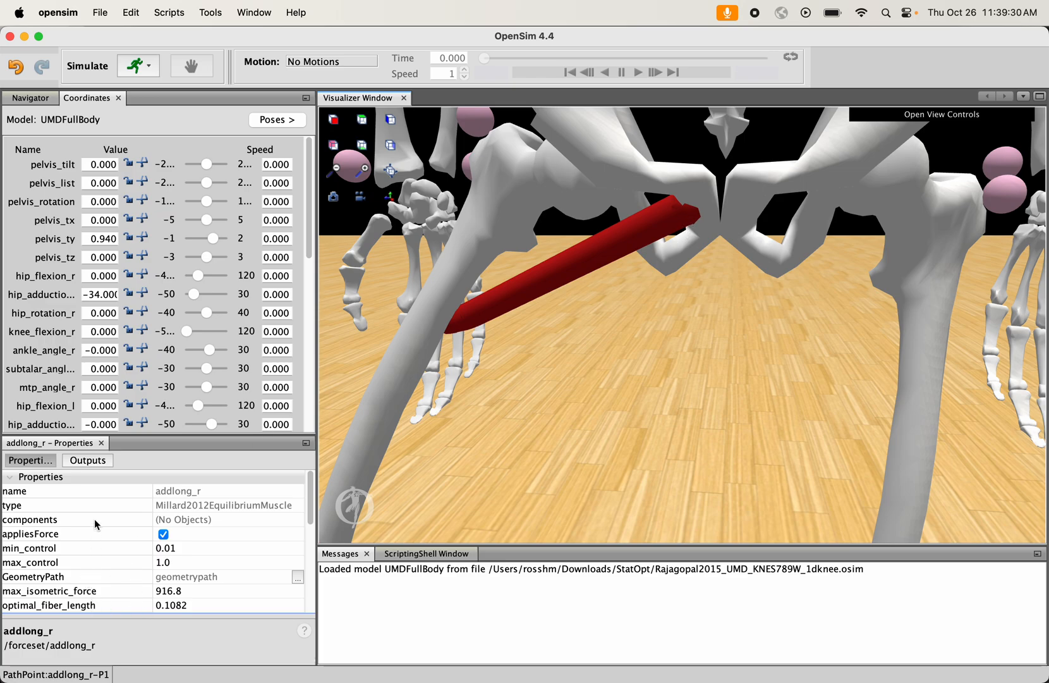
- Switch back to BBEdit and rename the adductornew_r muscle as new_r in the ForceSet
{"action": "mouse_move", "coordinate": [708, 679]}
{"action": "left_click", "coordinate": [755, 654]}
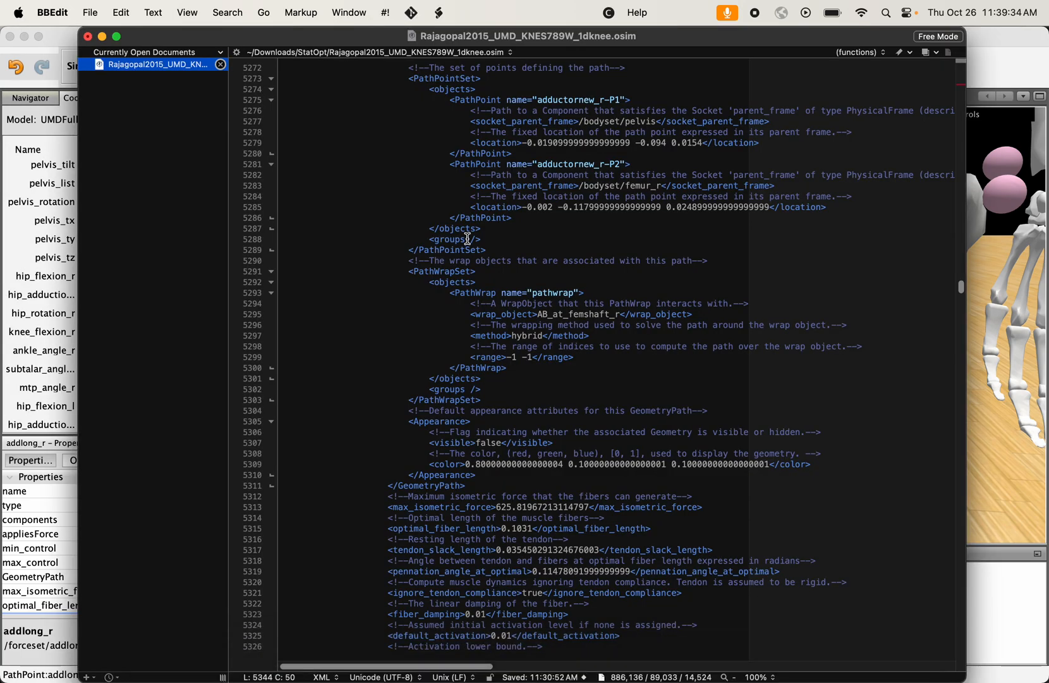
{"action": "scroll", "coordinate": [468, 239], "scroll_direction": "up", "scroll_amount": 5}
{"action": "scroll", "coordinate": [469, 239], "scroll_direction": "up", "scroll_amount": 3}
{"action": "left_click", "coordinate": [607, 273]}
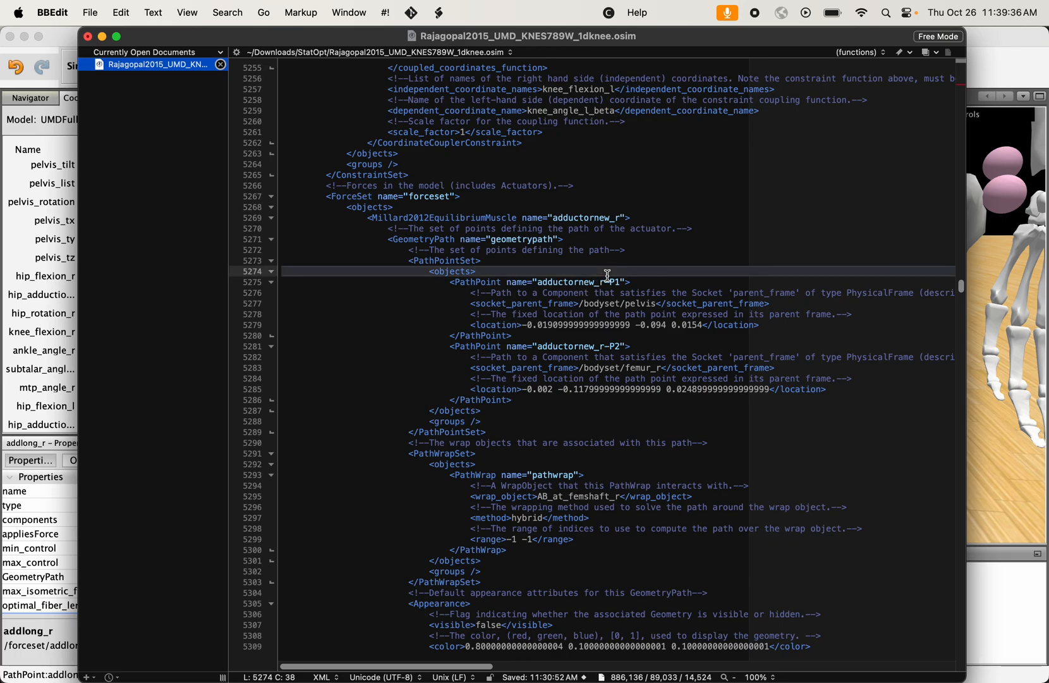
{"action": "left_click", "coordinate": [595, 217]}
{"action": "key", "text": "BackSpace"}
{"action": "key", "text": "BackSpace"}
{"action": "key", "text": "BackSpace"}
{"action": "key", "text": "BackSpace"}
{"action": "key", "text": "BackSpace"}
{"action": "key", "text": "BackSpace"}
{"action": "key", "text": "BackSpace"}
- Rename the muscle's two path points as new_r-P1 and new_r-P2
{"action": "key", "text": "BackSpace"}
{"action": "left_click", "coordinate": [576, 282]}
{"action": "key", "text": "BackSpace"}
{"action": "key", "text": "BackSpace"}
{"action": "key", "text": "BackSpace"}
{"action": "key", "text": "BackSpace"}
{"action": "key", "text": "BackSpace"}
{"action": "key", "text": "BackSpace"}
{"action": "key", "text": "BackSpace"}
{"action": "key", "text": "BackSpace"}
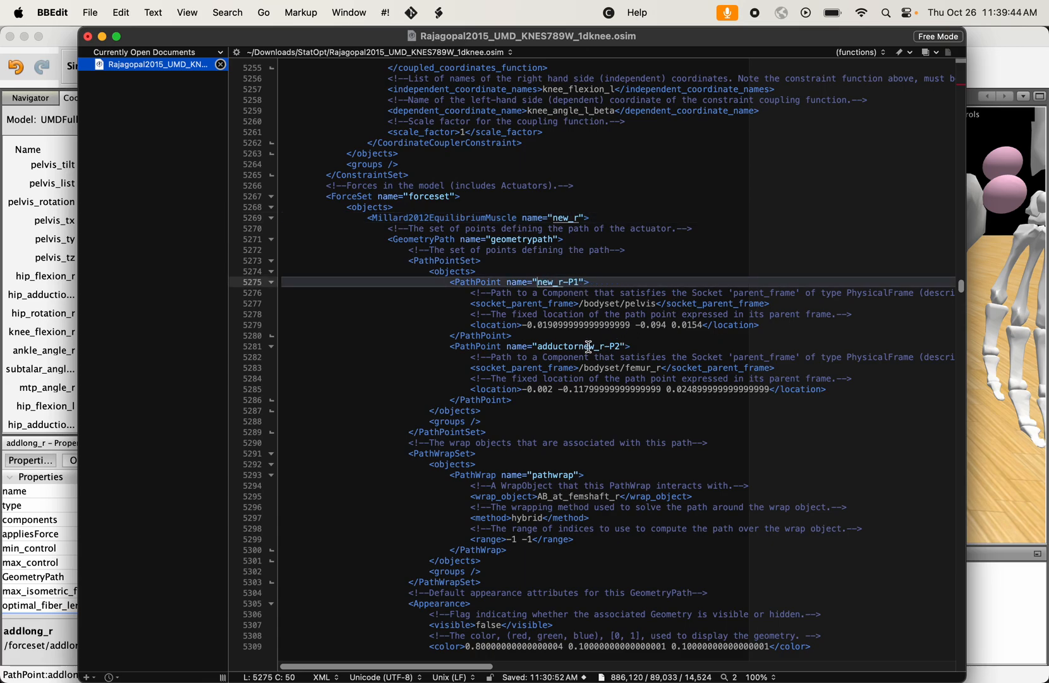
{"action": "left_click", "coordinate": [579, 346]}
{"action": "key", "text": "BackSpace"}
{"action": "key", "text": "BackSpace"}
{"action": "key", "text": "BackSpace"}
{"action": "key", "text": "BackSpace"}
{"action": "key", "text": "BackSpace"}
{"action": "key", "text": "BackSpace"}
{"action": "key", "text": "BackSpace"}
{"action": "key", "text": "BackSpace"}
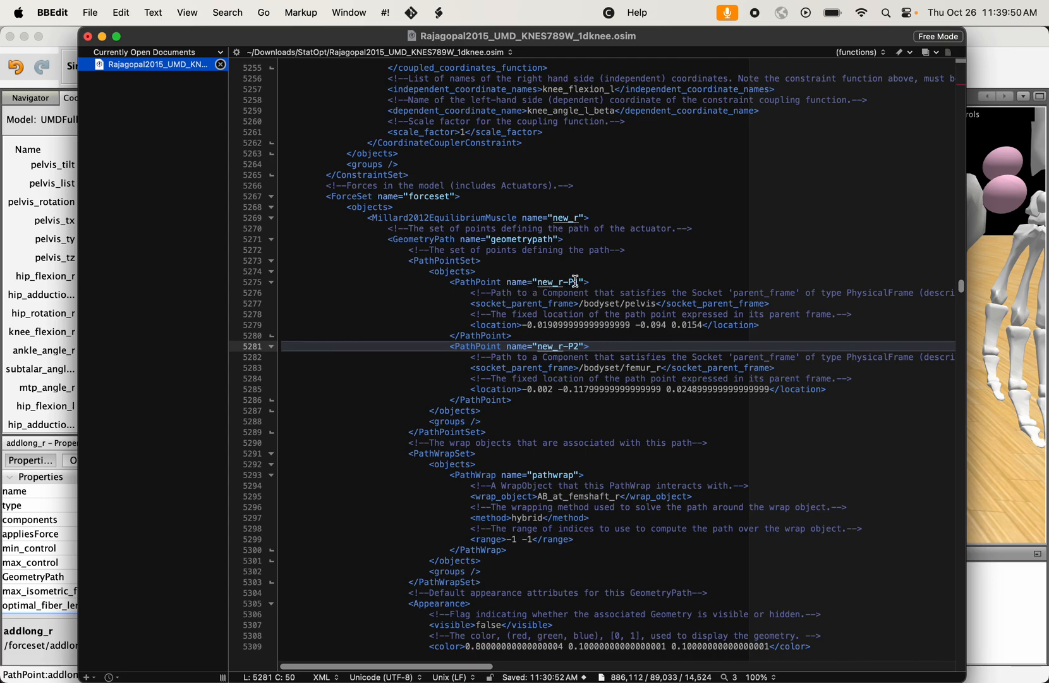
{"action": "left_click", "coordinate": [581, 217]}
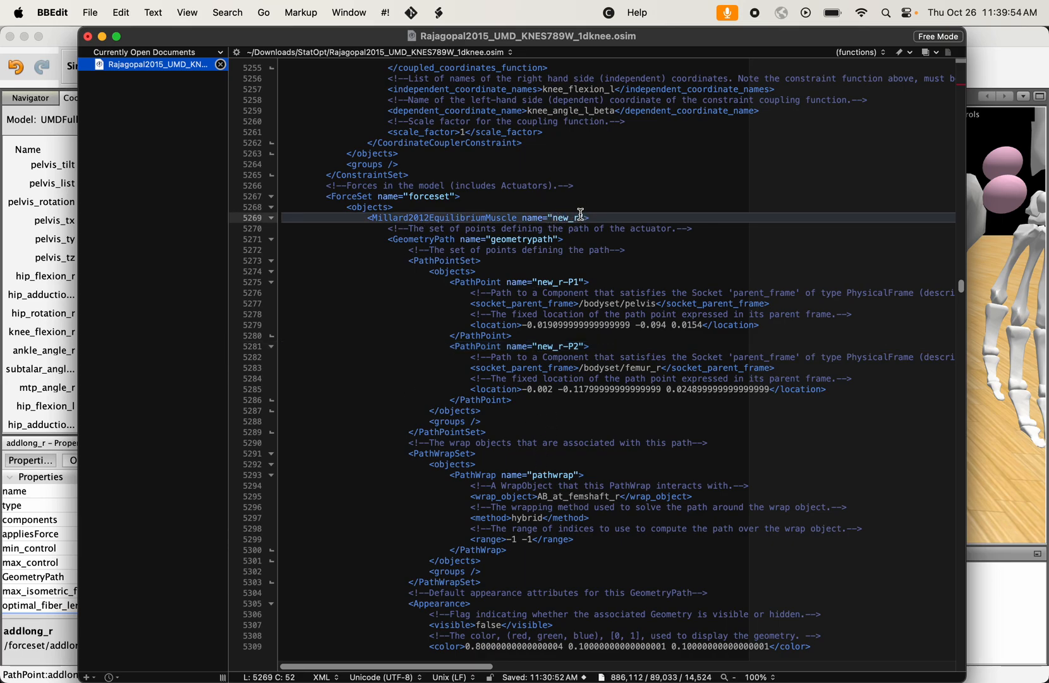
- Save the edited osim file, switch to OpenSim and close the loaded UMDFullBody model
{"action": "key", "text": "super+s"}
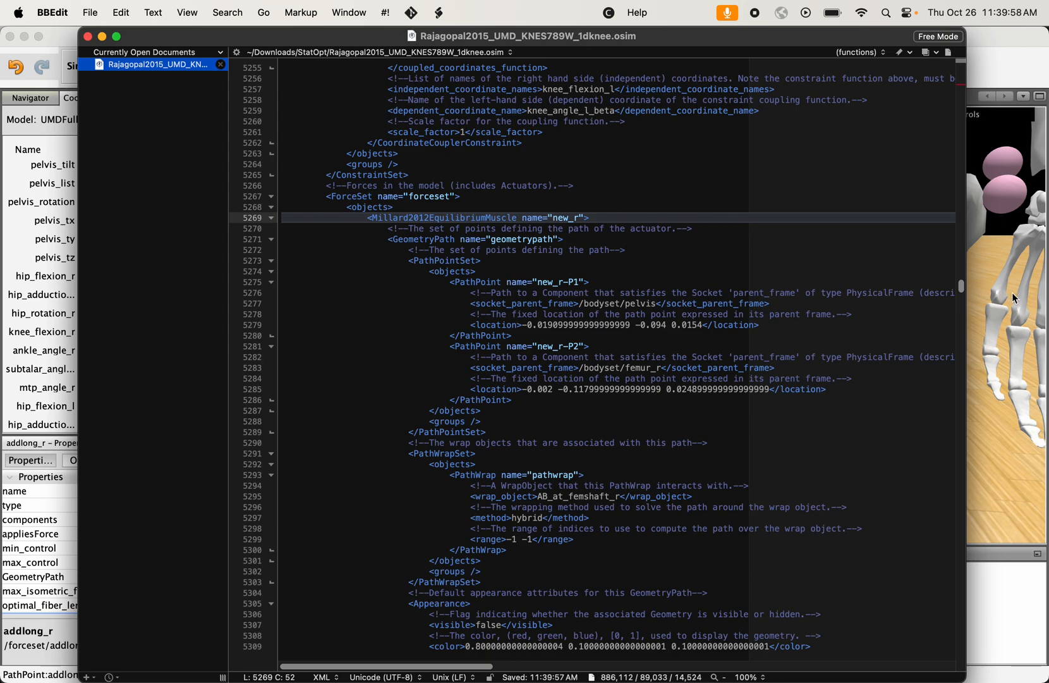
{"action": "left_click", "coordinate": [1012, 292]}
{"action": "left_click", "coordinate": [25, 98]}
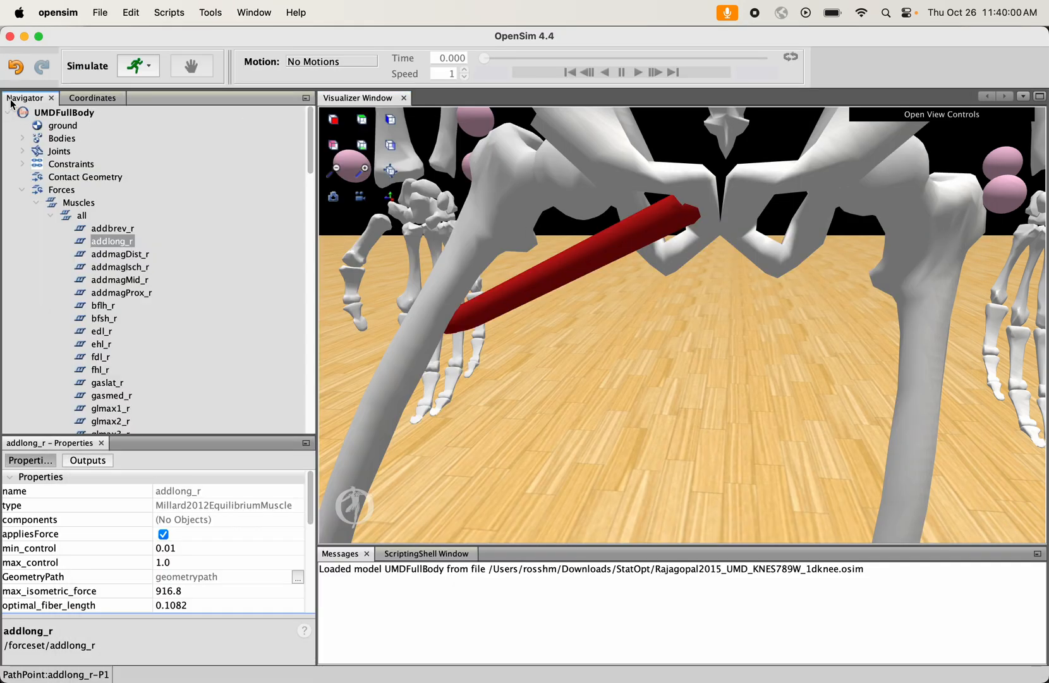
{"action": "right_click", "coordinate": [58, 113]}
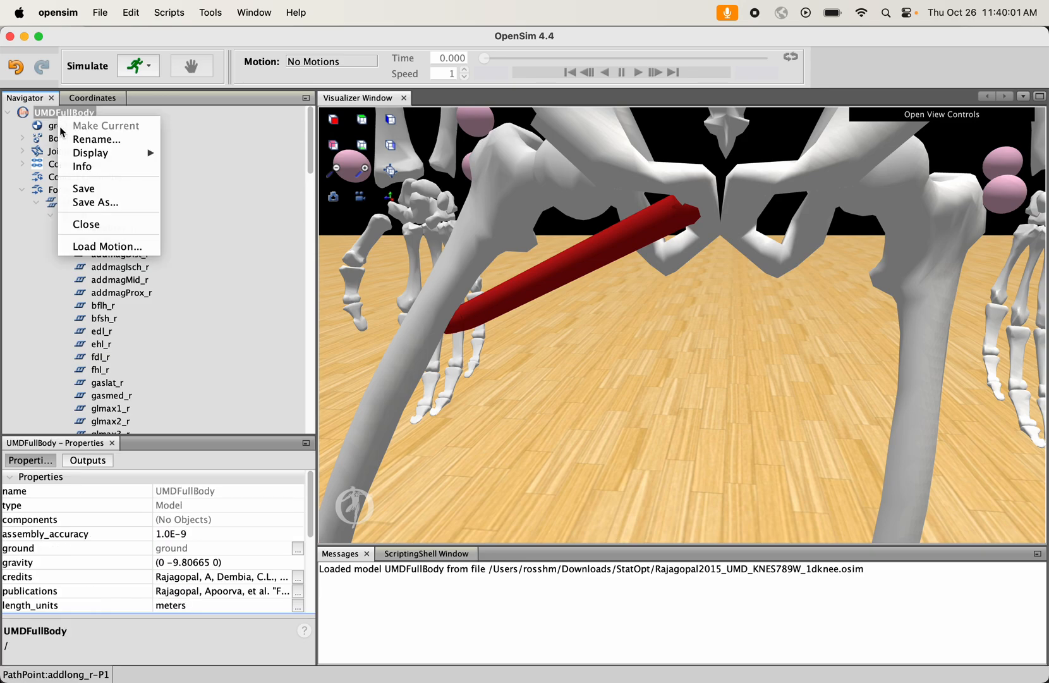
{"action": "left_click", "coordinate": [86, 225]}
{"action": "left_click", "coordinate": [525, 396]}
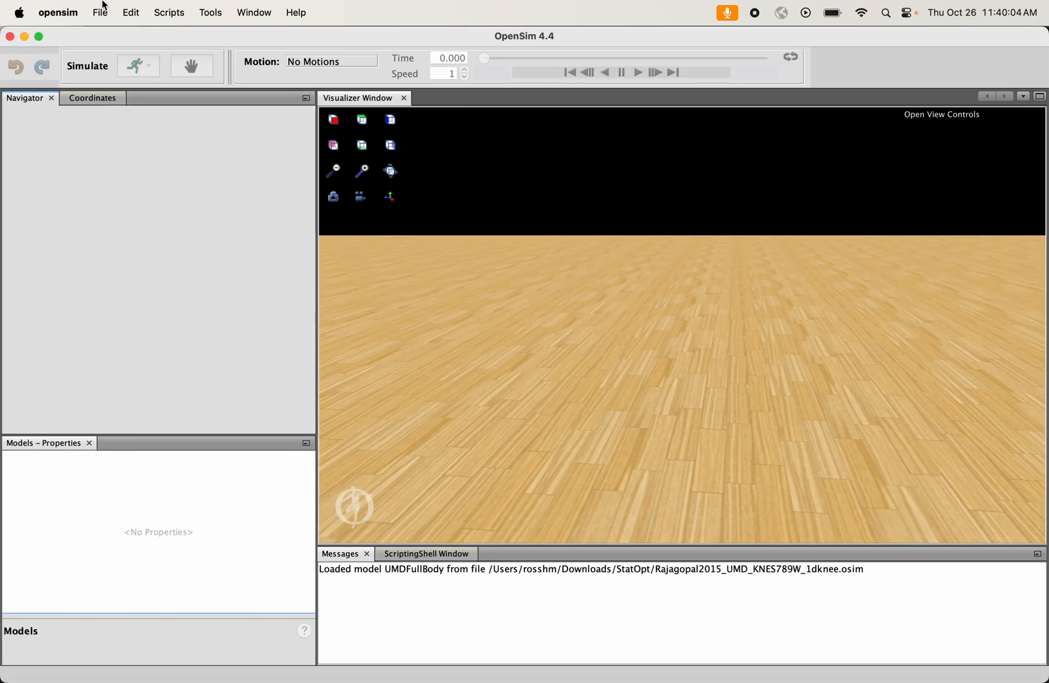
- Reload Rajagopal2015_UMD_KNES789W_1dknee.osim and expand the model's Forces down to the list of all muscles
{"action": "left_click", "coordinate": [99, 13]}
{"action": "mouse_move", "coordinate": [120, 78]}
{"action": "left_click", "coordinate": [313, 81]}
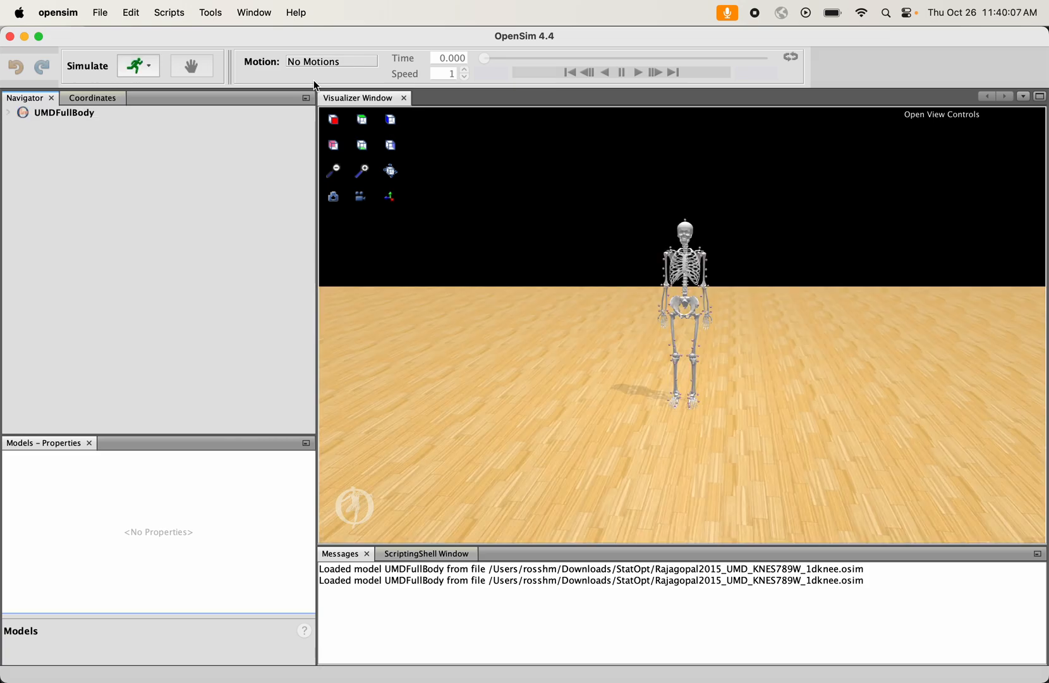
{"action": "left_click", "coordinate": [9, 113]}
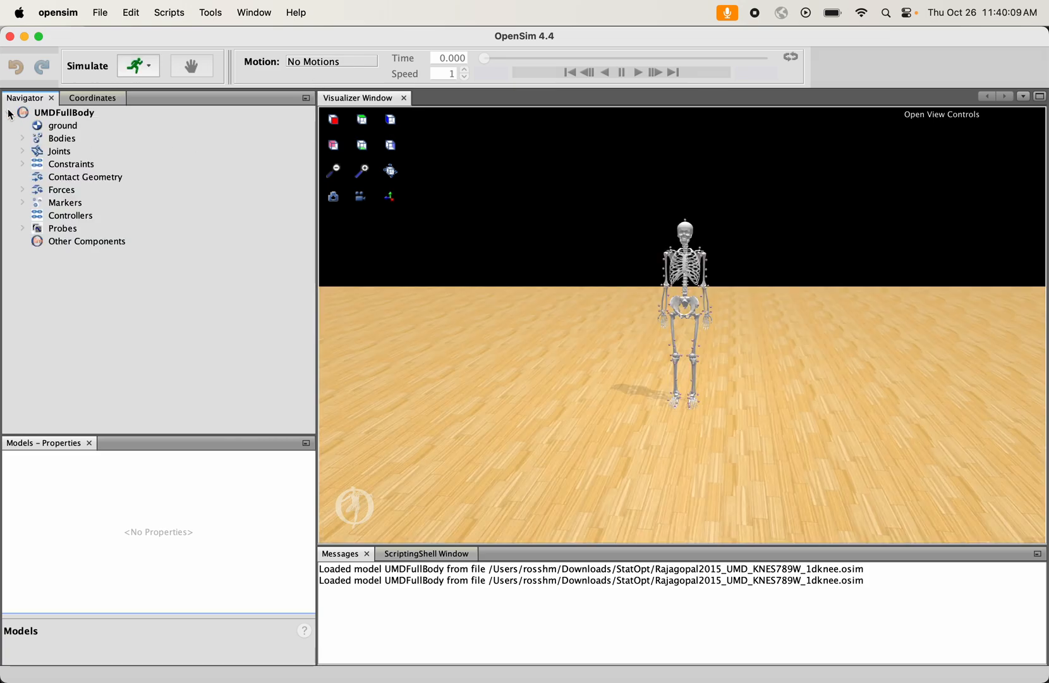
{"action": "left_click", "coordinate": [23, 190]}
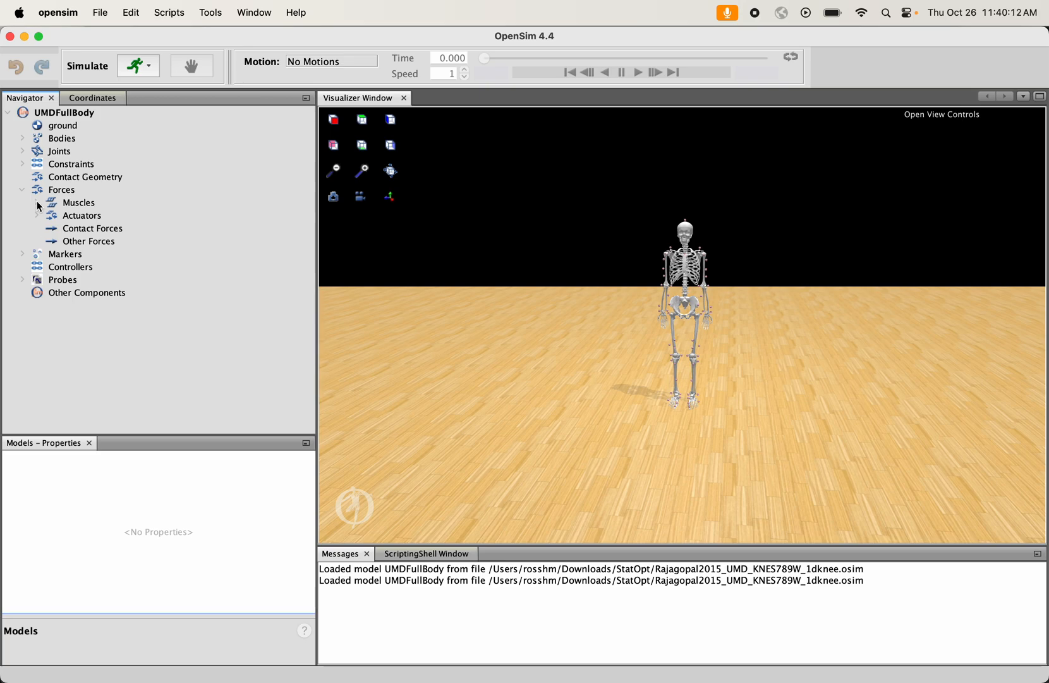
{"action": "left_click", "coordinate": [37, 203]}
{"action": "left_click", "coordinate": [50, 216]}
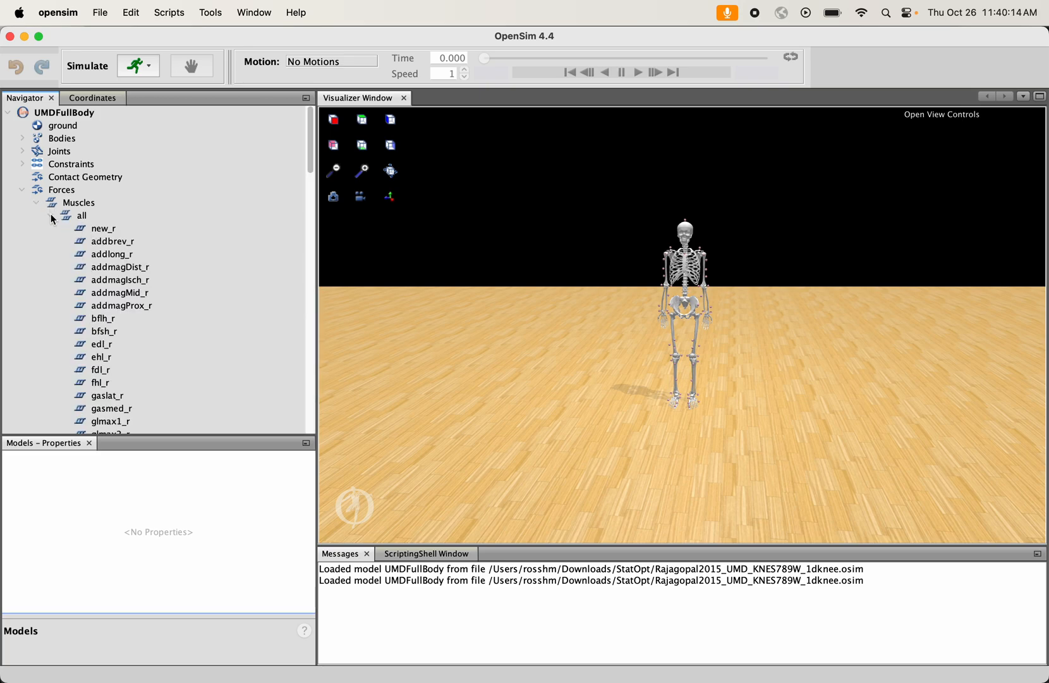
- Show only the new_r muscle on the skeleton and examine its path between the pelvis and right femur
{"action": "right_click", "coordinate": [108, 230]}
{"action": "mouse_move", "coordinate": [143, 236]}
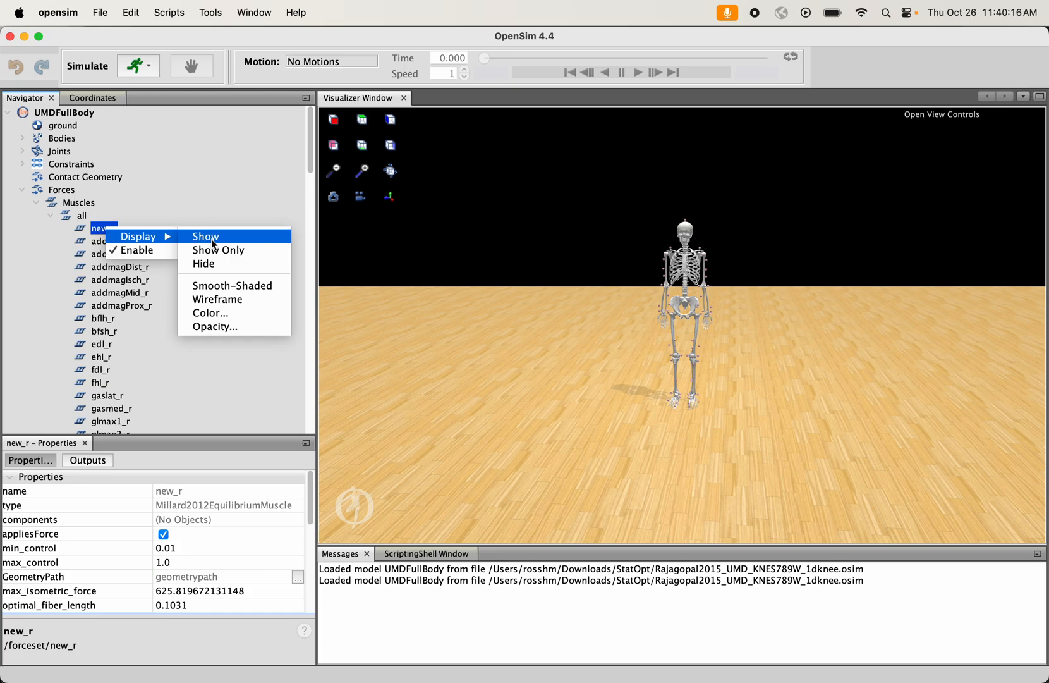
{"action": "left_click", "coordinate": [218, 250]}
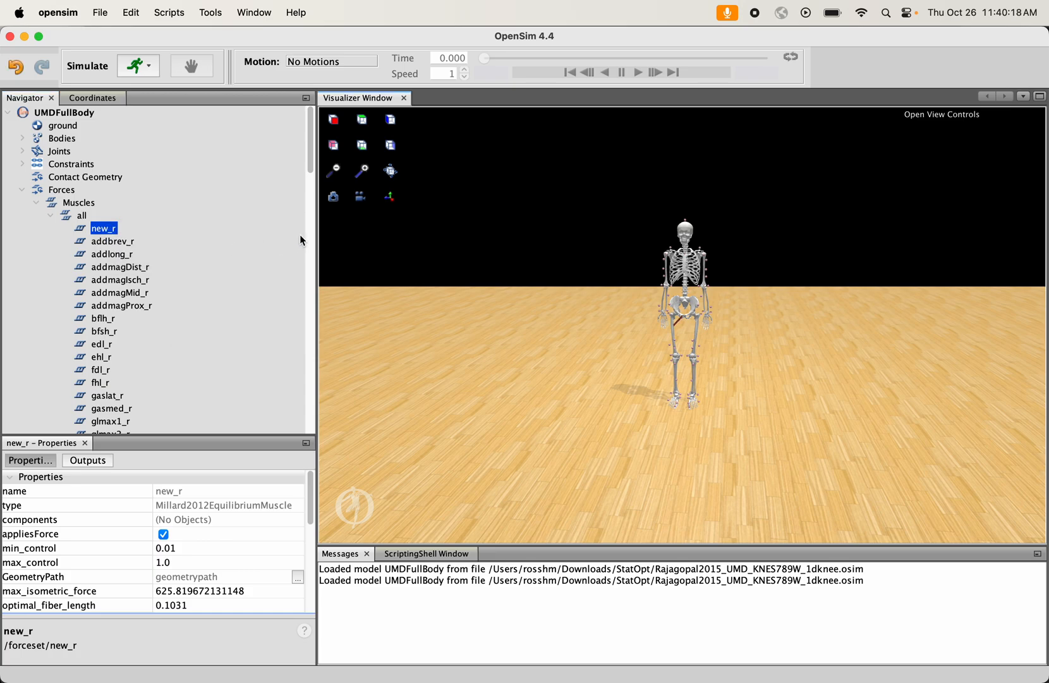
{"action": "left_click", "coordinate": [362, 169]}
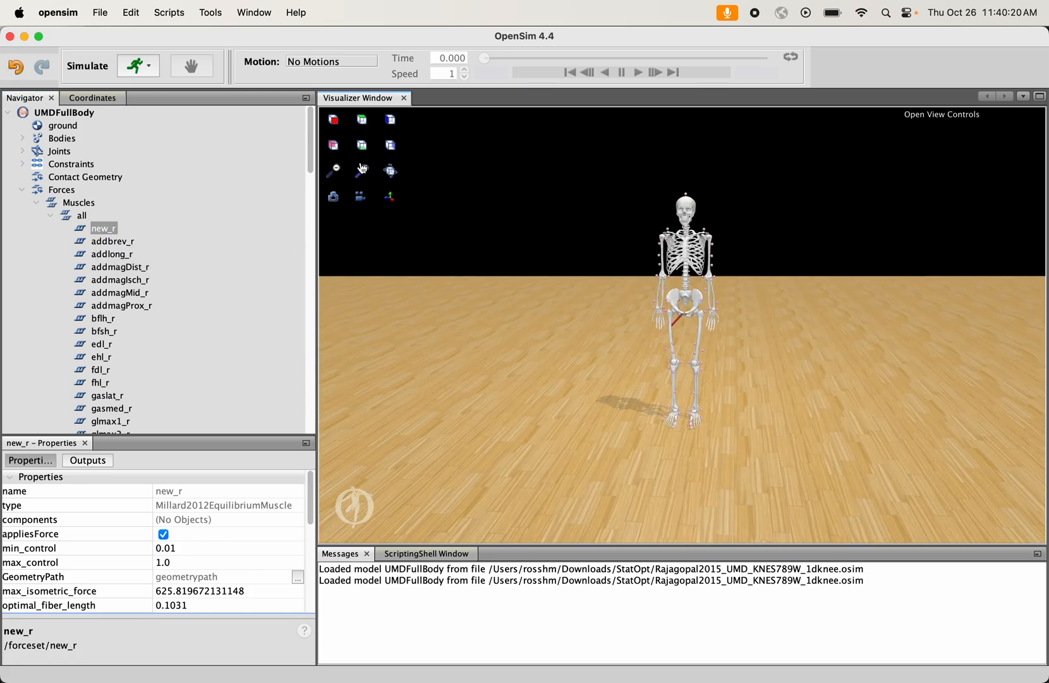
{"action": "left_click", "coordinate": [362, 169]}
{"action": "left_click", "coordinate": [361, 169]}
{"action": "left_click", "coordinate": [361, 169]}
{"action": "left_click", "coordinate": [361, 170]}
{"action": "left_click", "coordinate": [362, 170]}
{"action": "left_click", "coordinate": [362, 170]}
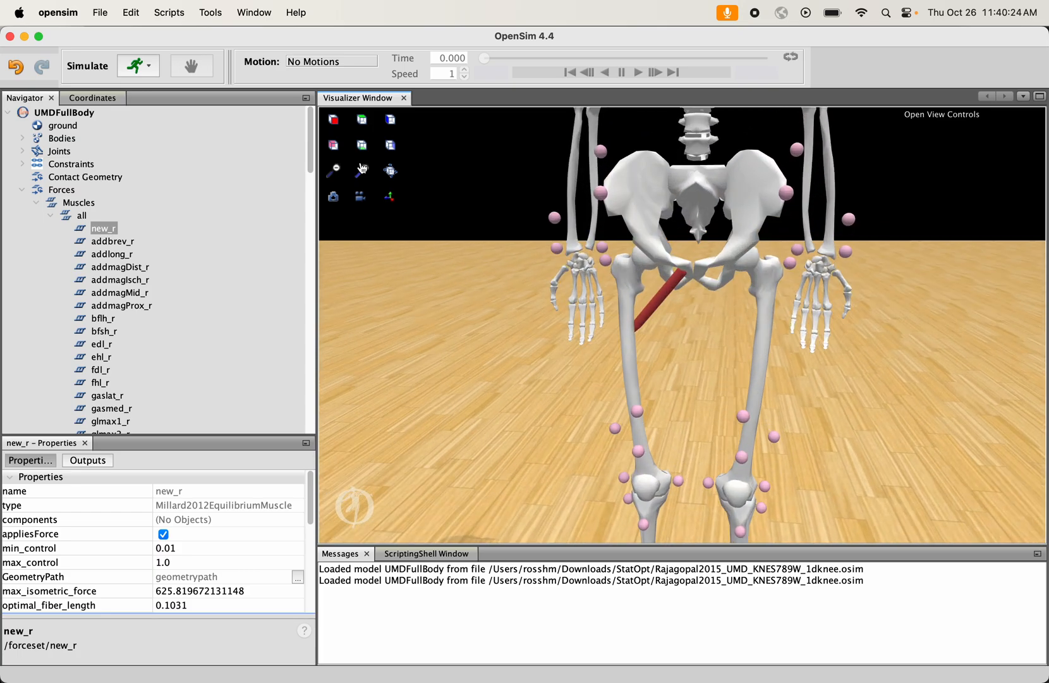
{"action": "left_click", "coordinate": [361, 169]}
{"action": "left_click_drag", "start_coordinate": [522, 345], "coordinate": [559, 251]}
- Switch to BBEdit and check the path point definitions and locations of new_r
{"action": "left_click", "coordinate": [750, 652]}
{"action": "left_click", "coordinate": [559, 346]}
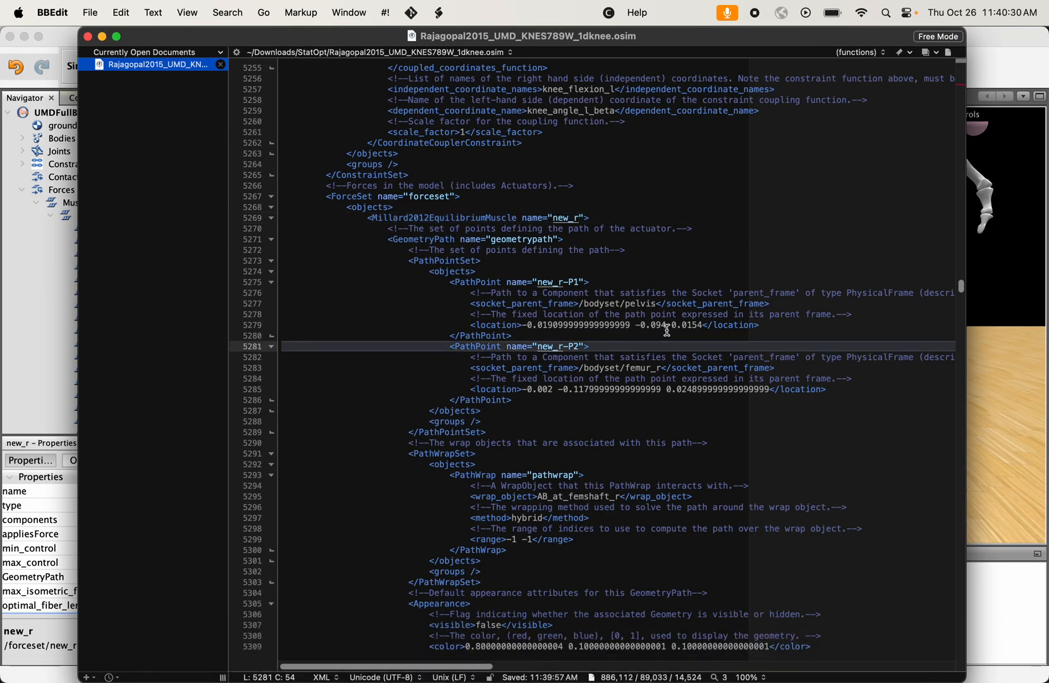
{"action": "left_click", "coordinate": [561, 324]}
{"action": "left_click", "coordinate": [567, 335]}
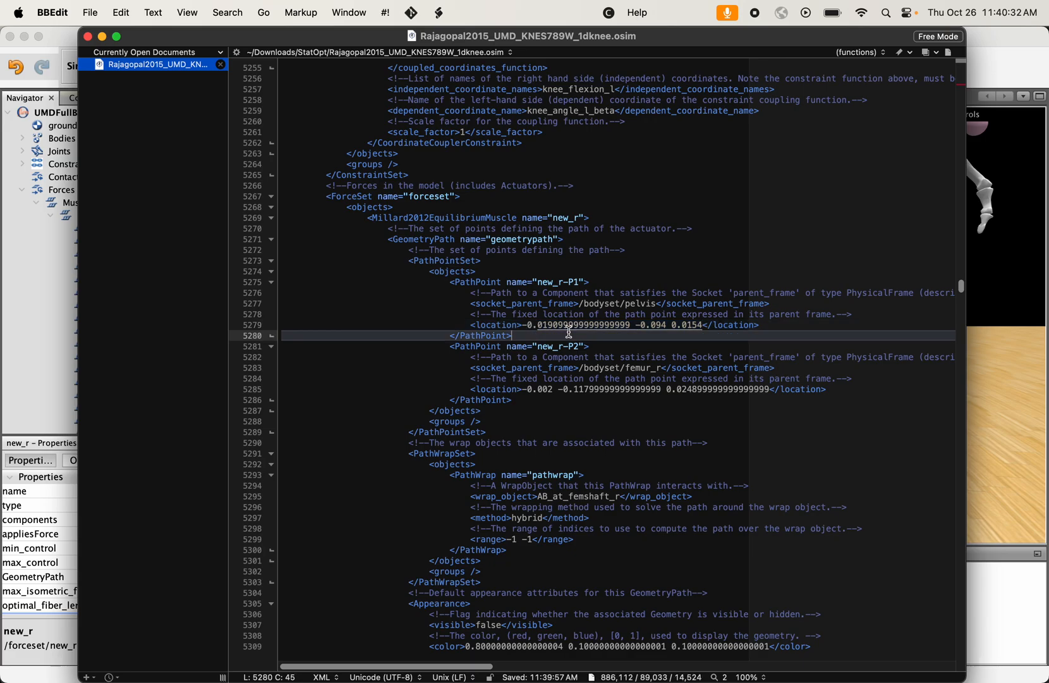
- Switch back to OpenSim and review new_r's properties, including max_isometric_force and optimal_fiber_length
{"action": "left_click", "coordinate": [1009, 414]}
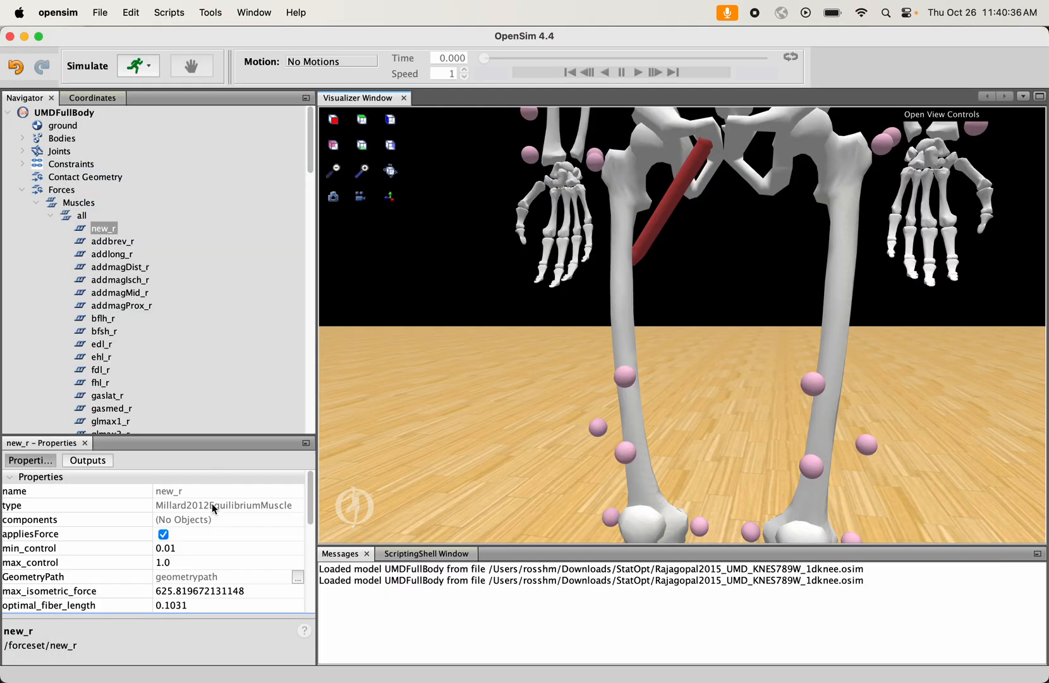
{"action": "left_click", "coordinate": [82, 217]}
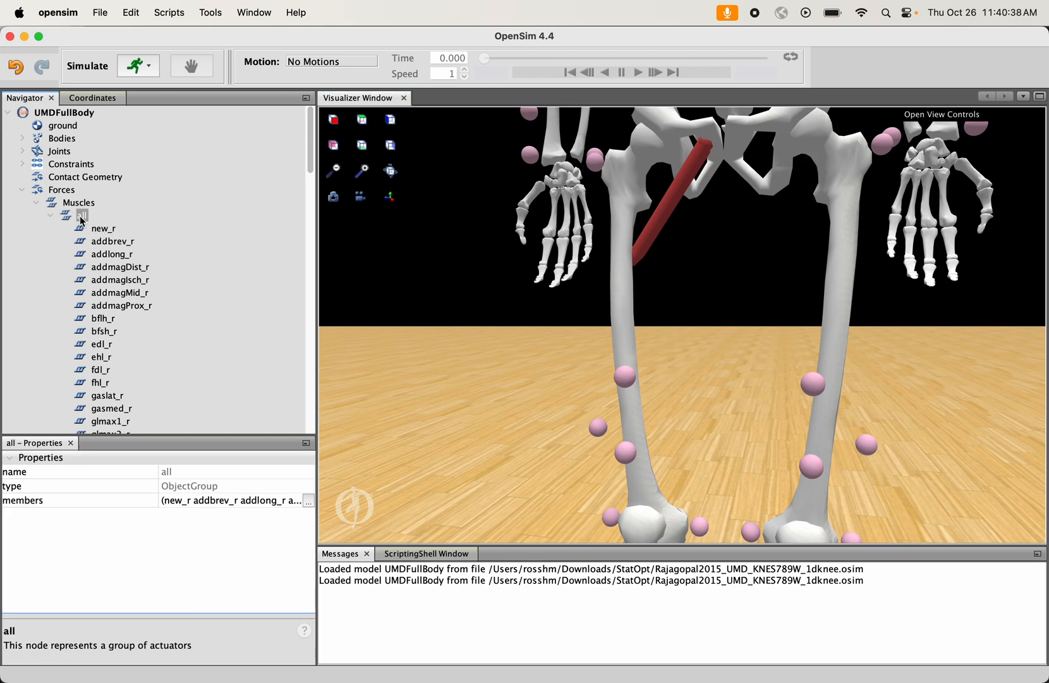
{"action": "left_click", "coordinate": [103, 229]}
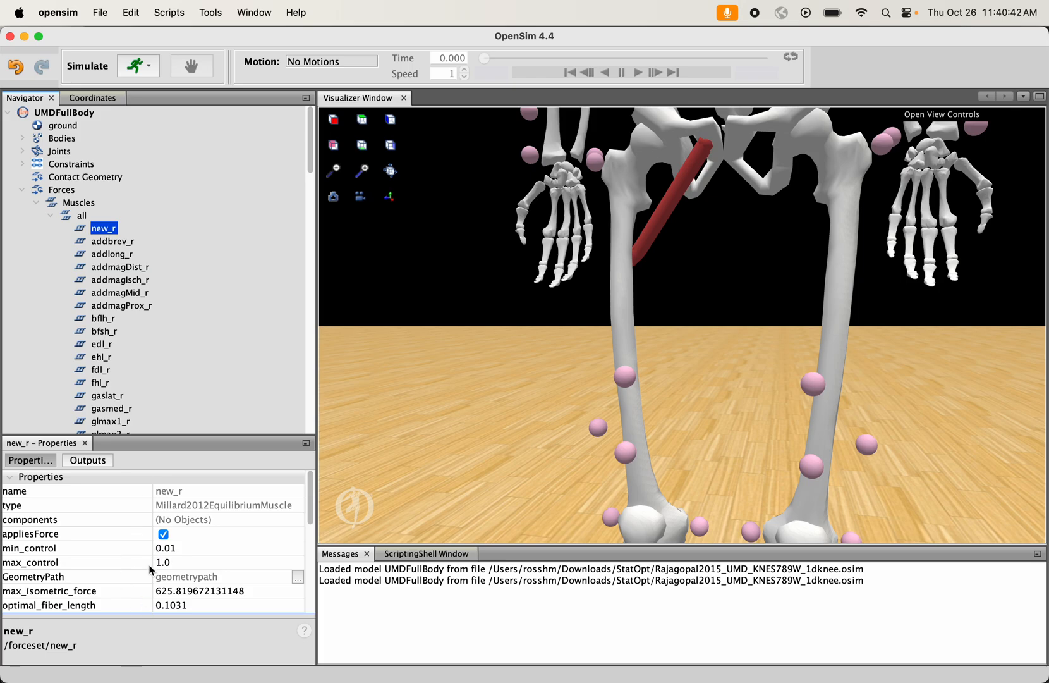
{"action": "left_click", "coordinate": [180, 592]}
{"action": "left_click", "coordinate": [175, 606]}
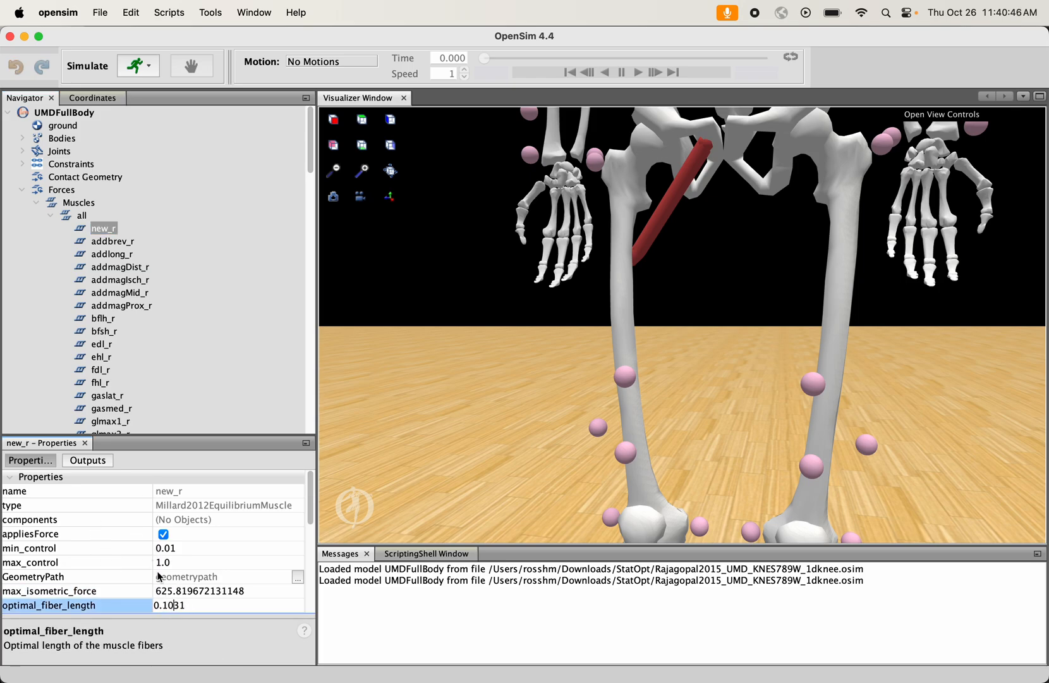
- Open the GeometryPath editor of new_r and check the body frame assigned to each attachment point
{"action": "left_click", "coordinate": [81, 578]}
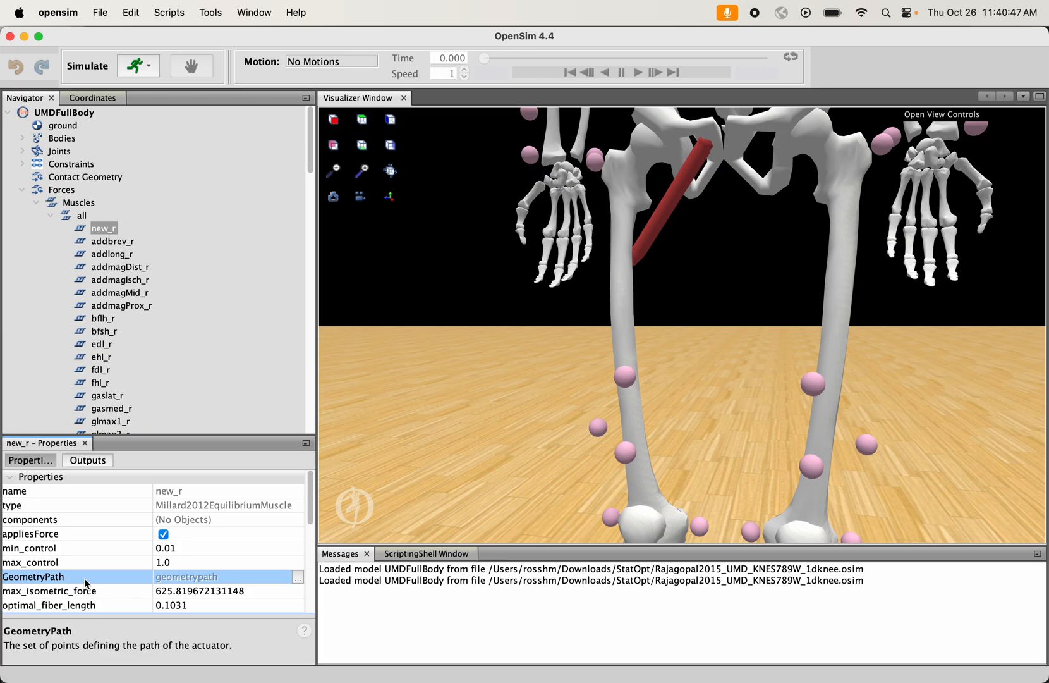
{"action": "left_click", "coordinate": [297, 578]}
{"action": "left_click_drag", "start_coordinate": [516, 234], "coordinate": [273, 246]}
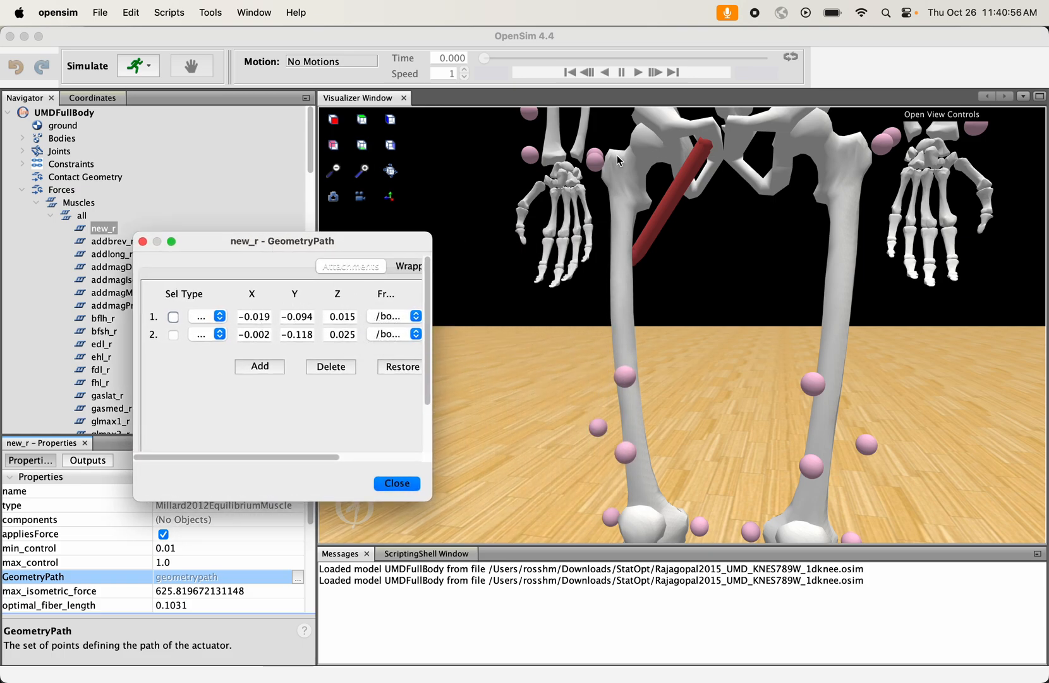
{"action": "left_click", "coordinate": [400, 316]}
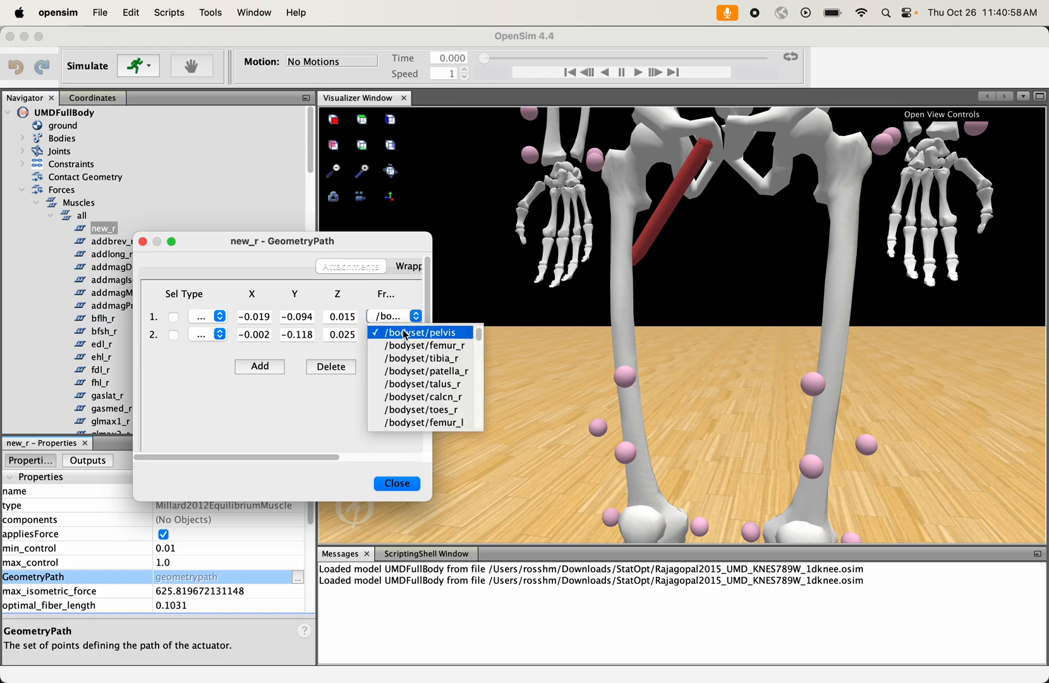
{"action": "left_click", "coordinate": [403, 330]}
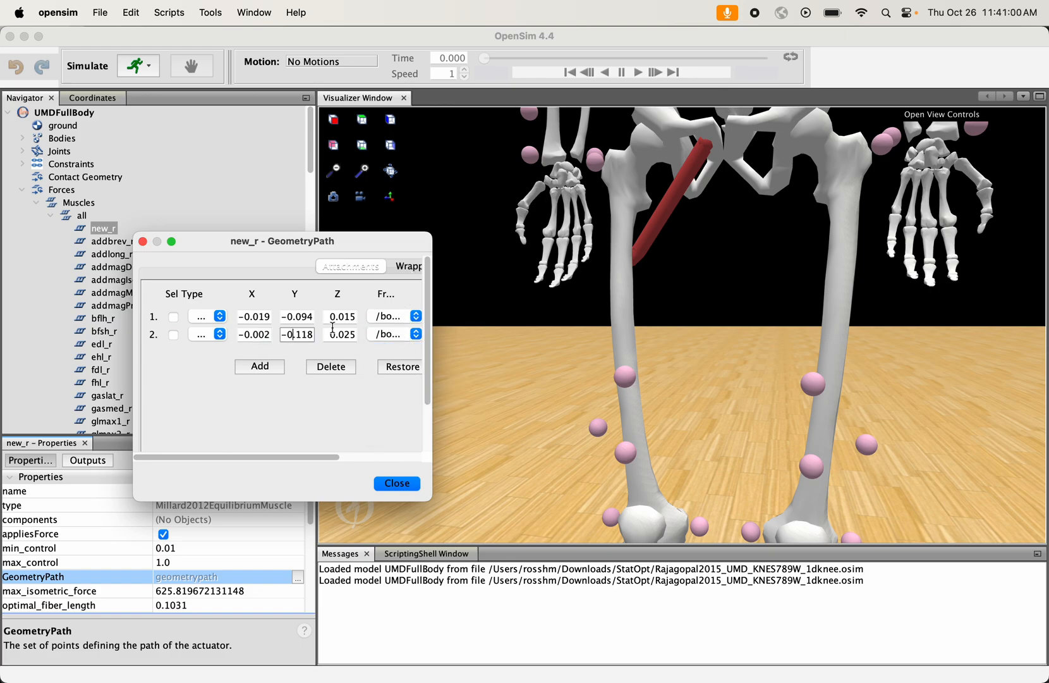
{"action": "left_click", "coordinate": [381, 333]}
{"action": "left_click", "coordinate": [396, 351]}
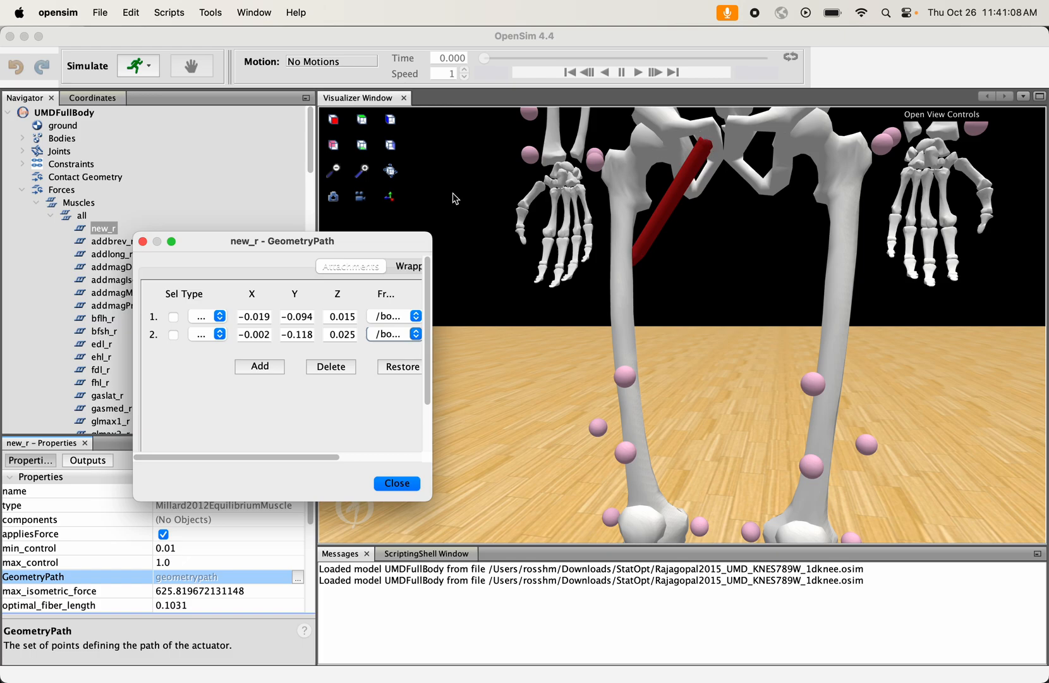
- Set the Y coordinate of new_r's first attachment point to -0.15 and inspect the moved muscle end
{"action": "double_click", "coordinate": [293, 319]}
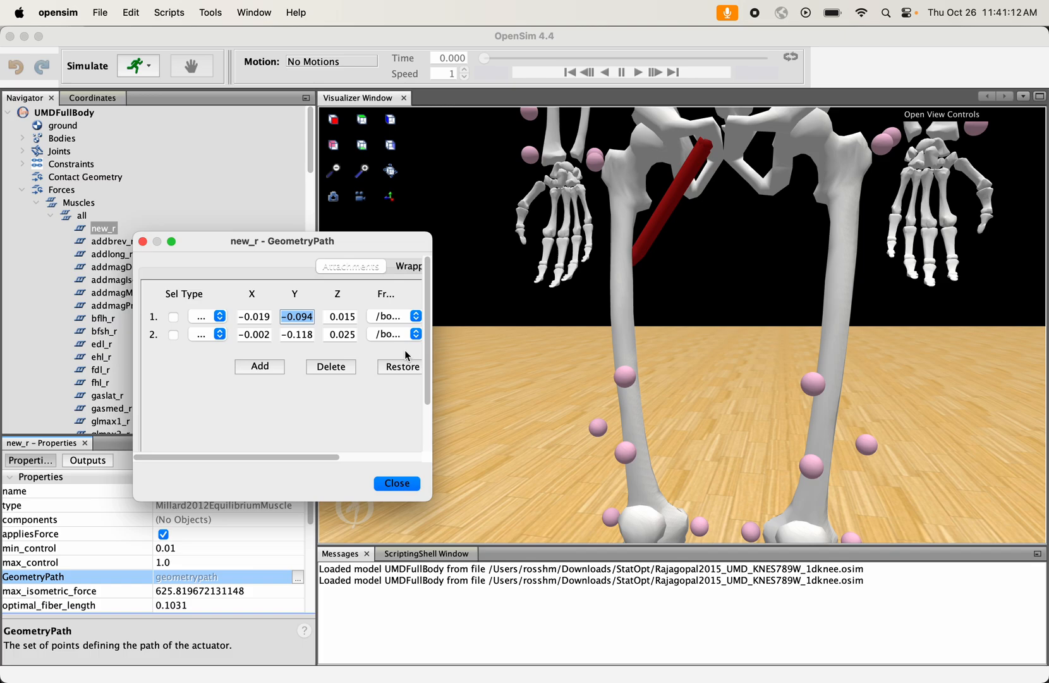
{"action": "type", "text": "-0.15"}
{"action": "key", "text": "Return"}
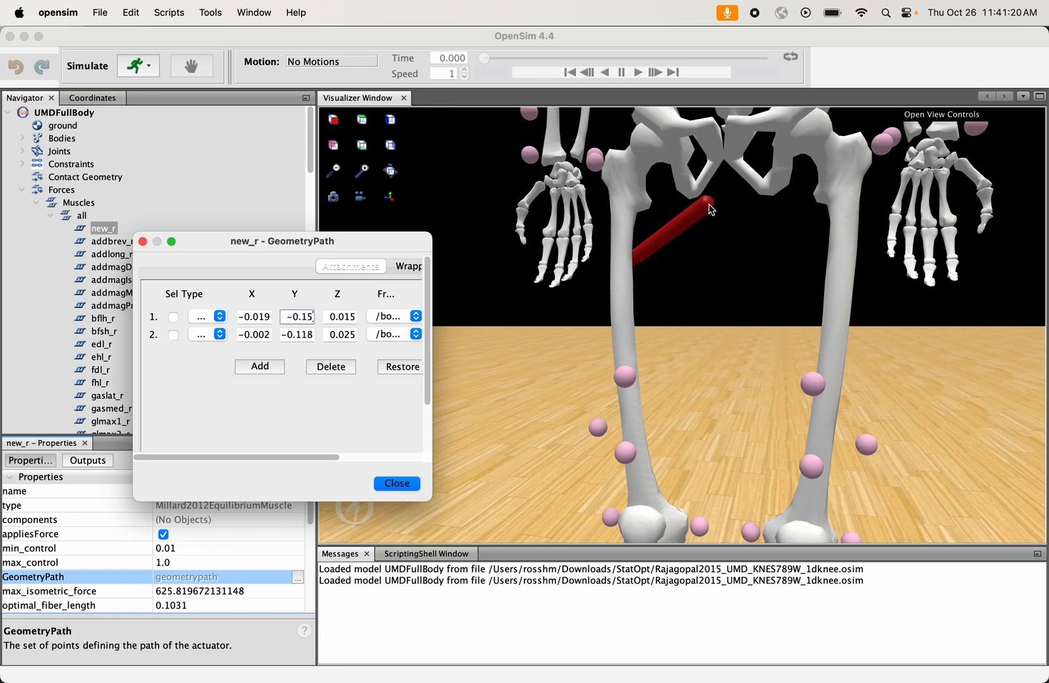
{"action": "left_click_drag", "start_coordinate": [723, 212], "coordinate": [757, 250]}
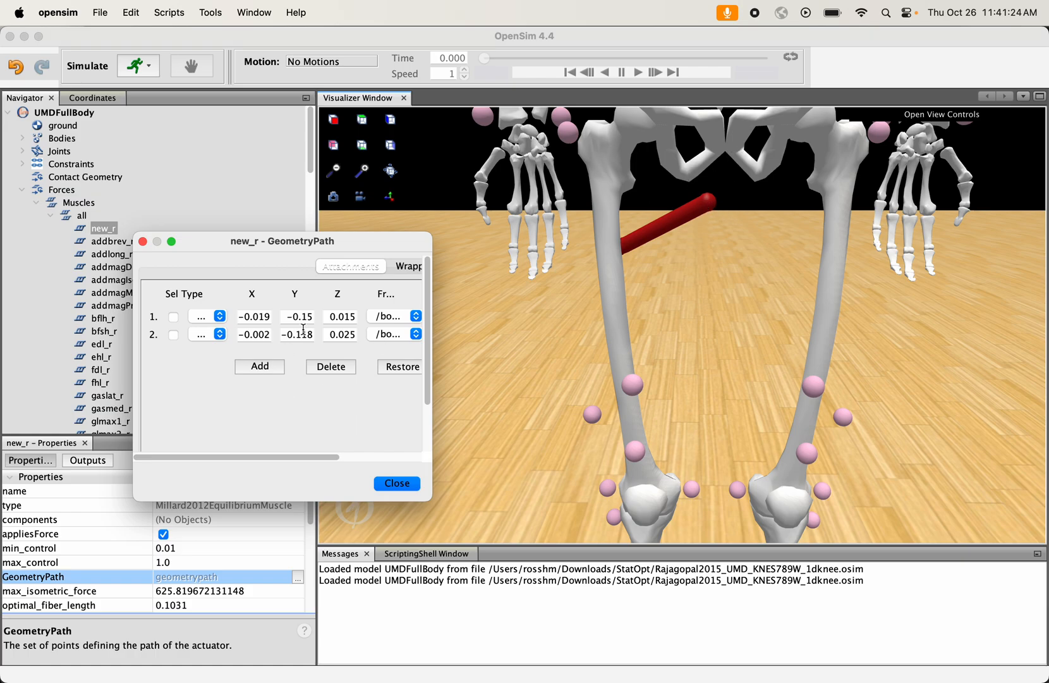
- Set the first attachment point's Y coordinate to -0.12 and its Z coordinate to 0.03
{"action": "left_click_drag", "start_coordinate": [304, 317], "coordinate": [323, 318]}
{"action": "key", "text": "Return"}
{"action": "left_click_drag", "start_coordinate": [345, 318], "coordinate": [374, 320]}
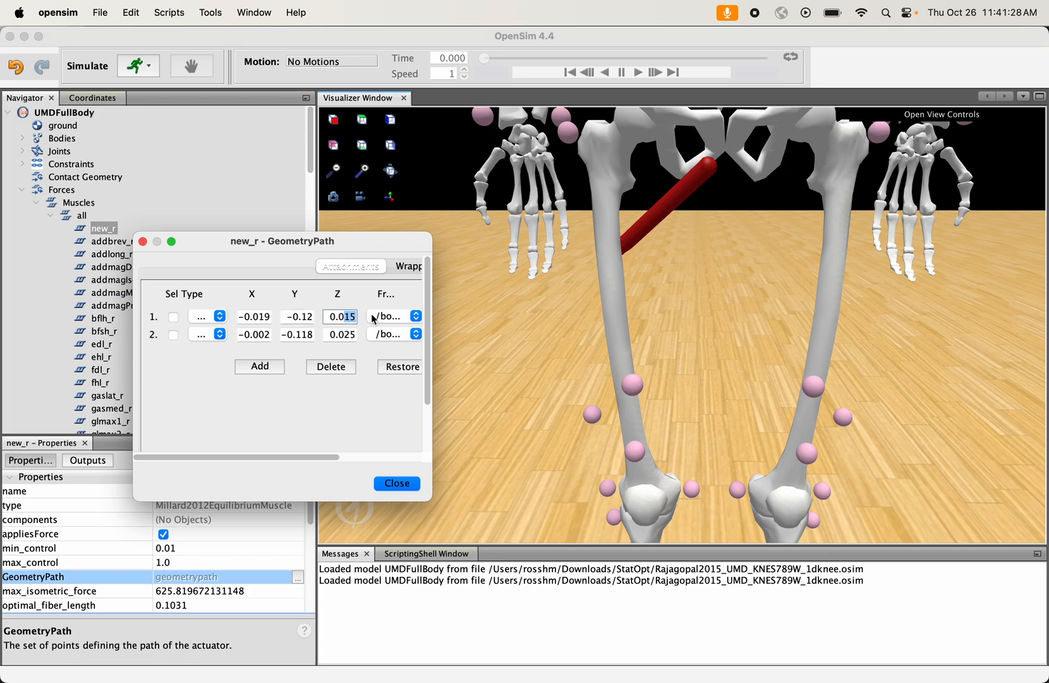
{"action": "type", "text": "3"}
{"action": "key", "text": "Return"}
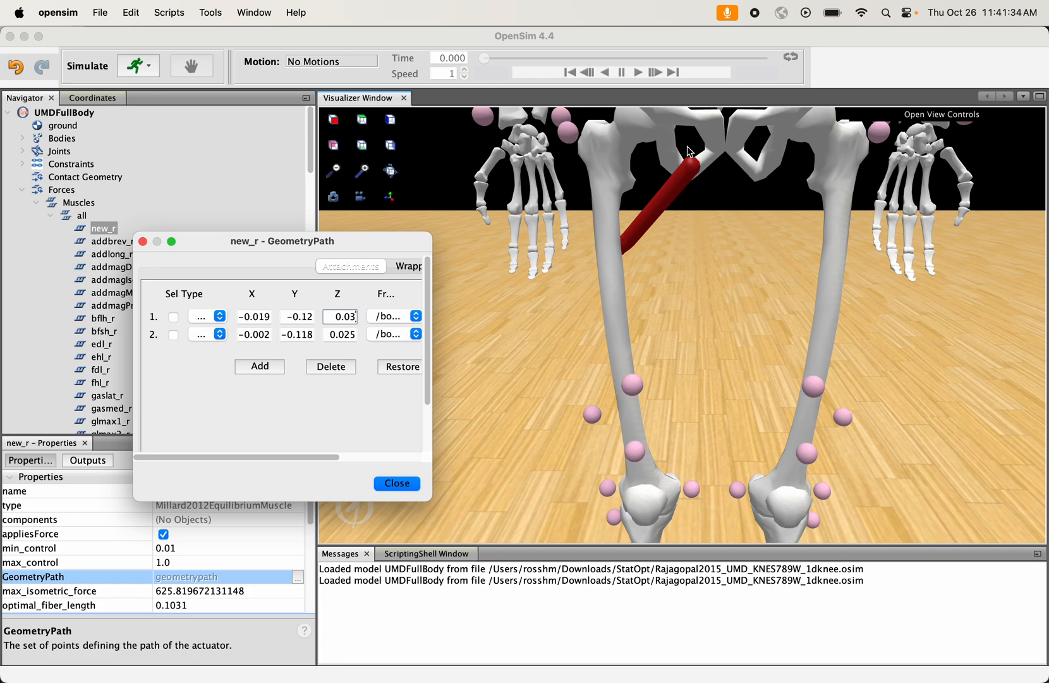
{"action": "left_click", "coordinate": [288, 318]}
- Add an attachment point between points 1 and 2 of new_r and select it on the displayed muscle
{"action": "left_click", "coordinate": [266, 366]}
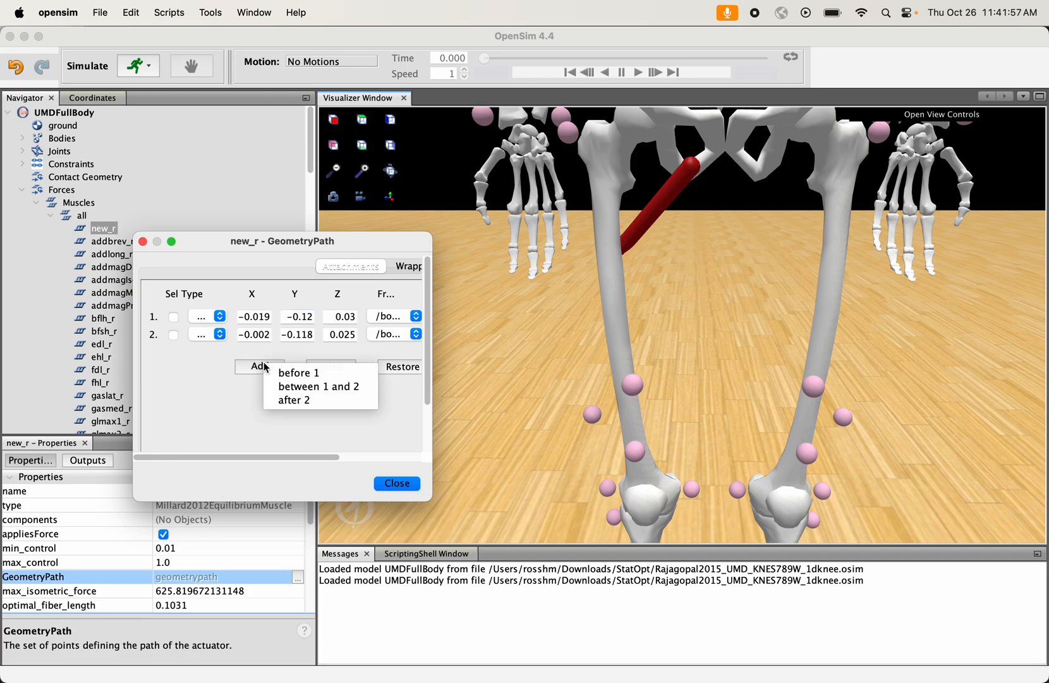
{"action": "left_click", "coordinate": [305, 387]}
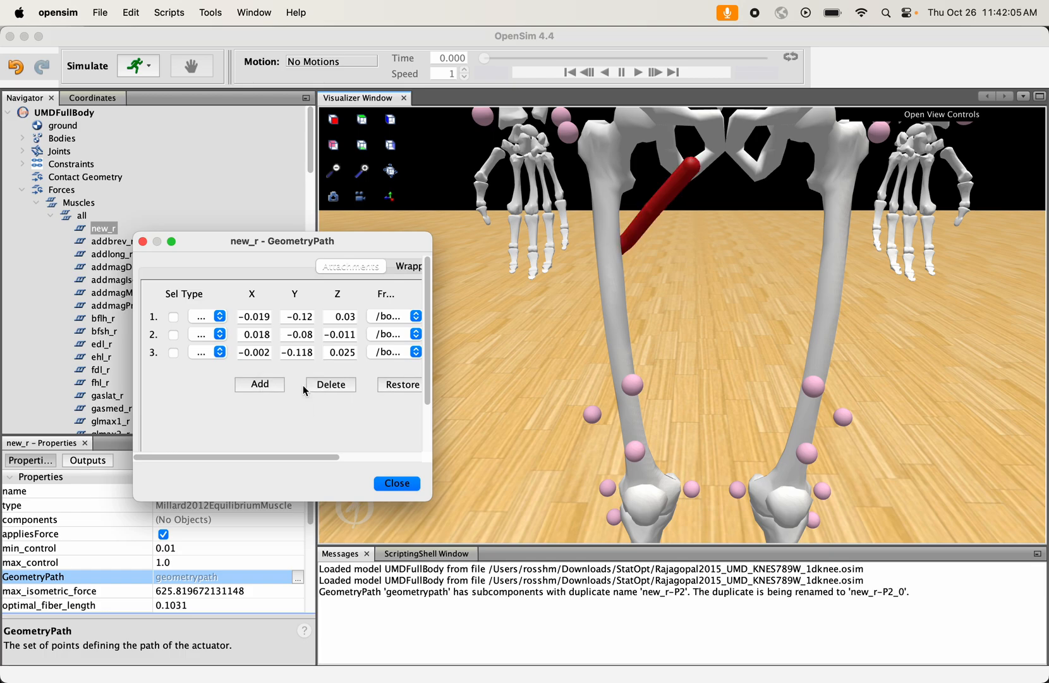
{"action": "left_click", "coordinate": [367, 167]}
{"action": "left_click", "coordinate": [367, 167]}
{"action": "left_click_drag", "start_coordinate": [442, 183], "coordinate": [565, 388]}
{"action": "scroll", "coordinate": [624, 271], "scroll_direction": "down", "scroll_amount": 1}
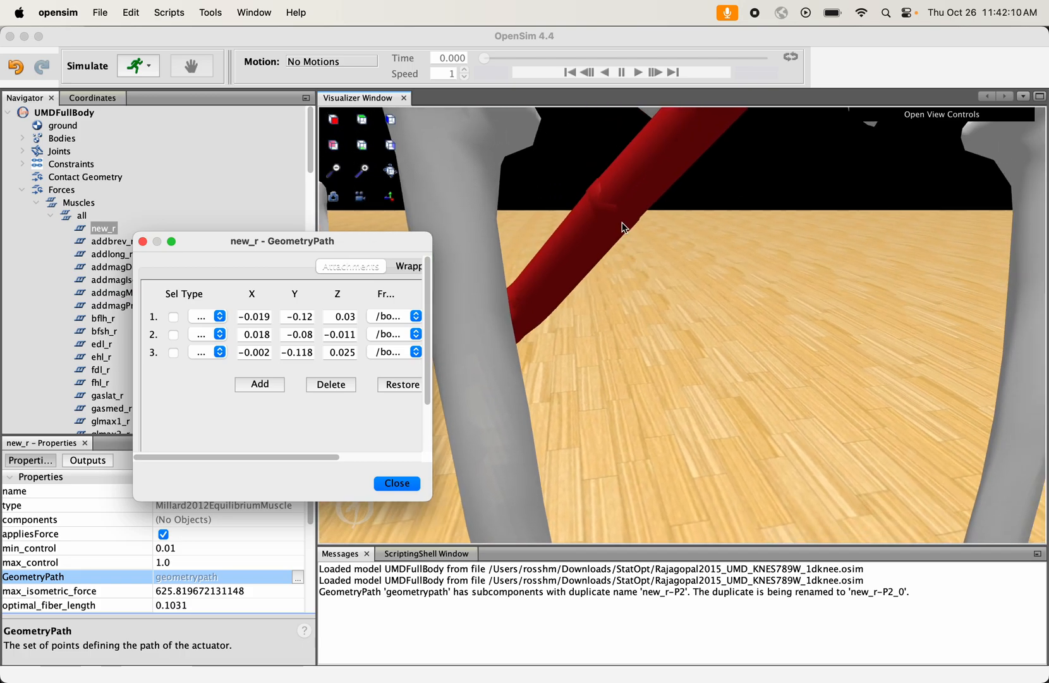
{"action": "left_click", "coordinate": [610, 210]}
{"action": "right_click_drag", "start_coordinate": [668, 246], "coordinate": [650, 287]}
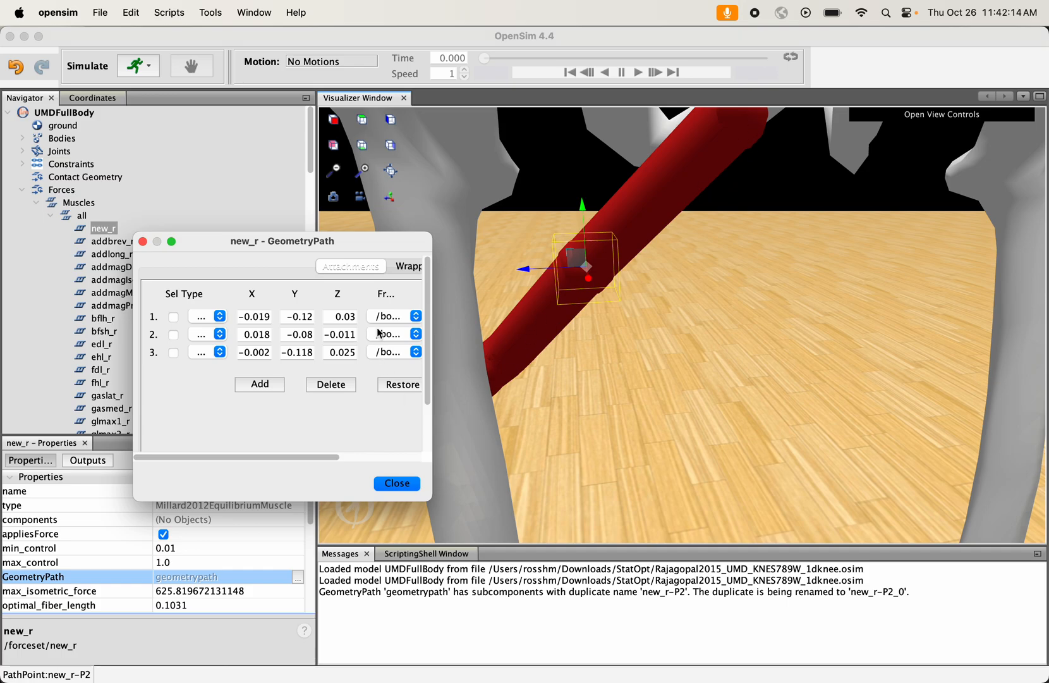
- Set the X coordinate of the added middle attachment point to 0.1 and inspect the bent muscle path
{"action": "double_click", "coordinate": [236, 333]}
{"action": "type", "text": "0.1"}
{"action": "key", "text": "Return"}
{"action": "left_click_drag", "start_coordinate": [654, 325], "coordinate": [739, 362]}
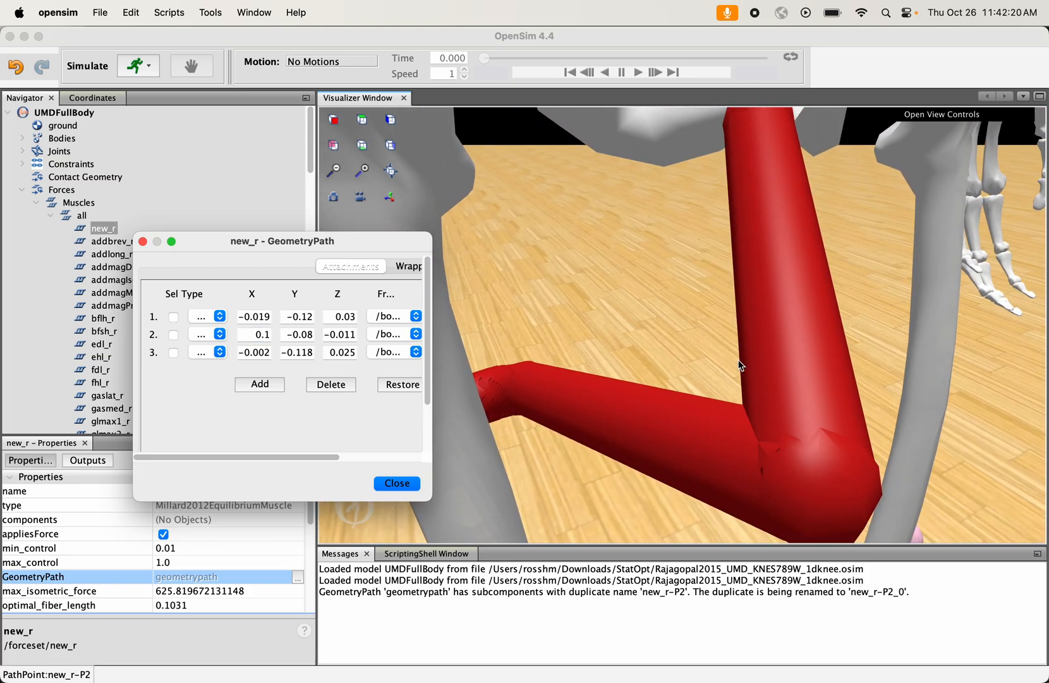
{"action": "left_click", "coordinate": [334, 170]}
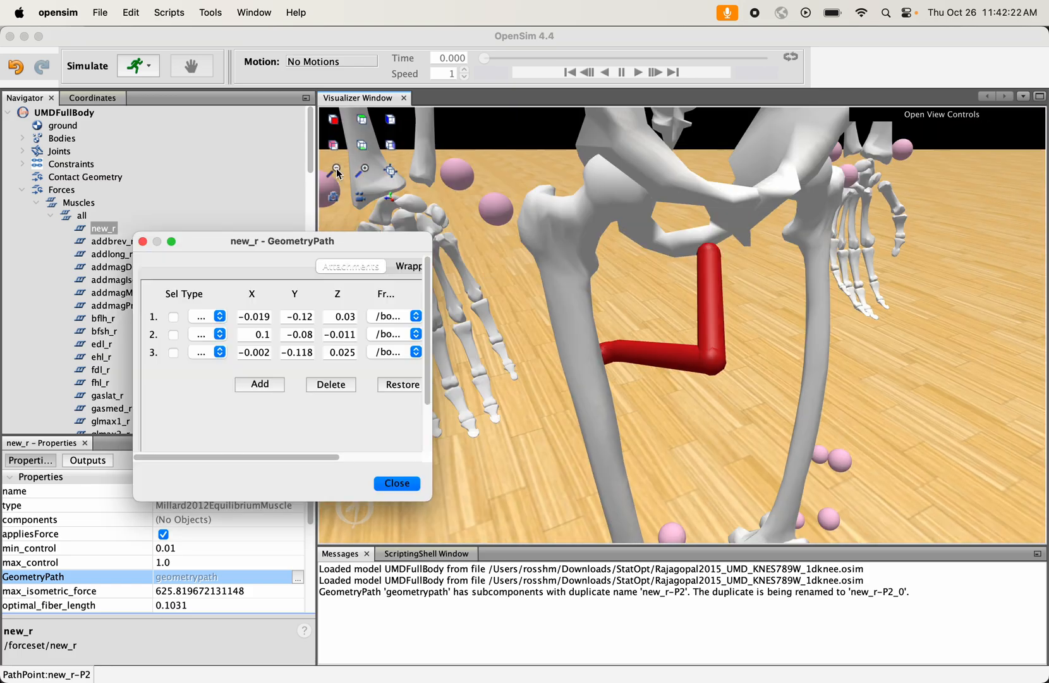
- Set the X coordinate of new_r's middle attachment point to 0.05
{"action": "left_click", "coordinate": [334, 170]}
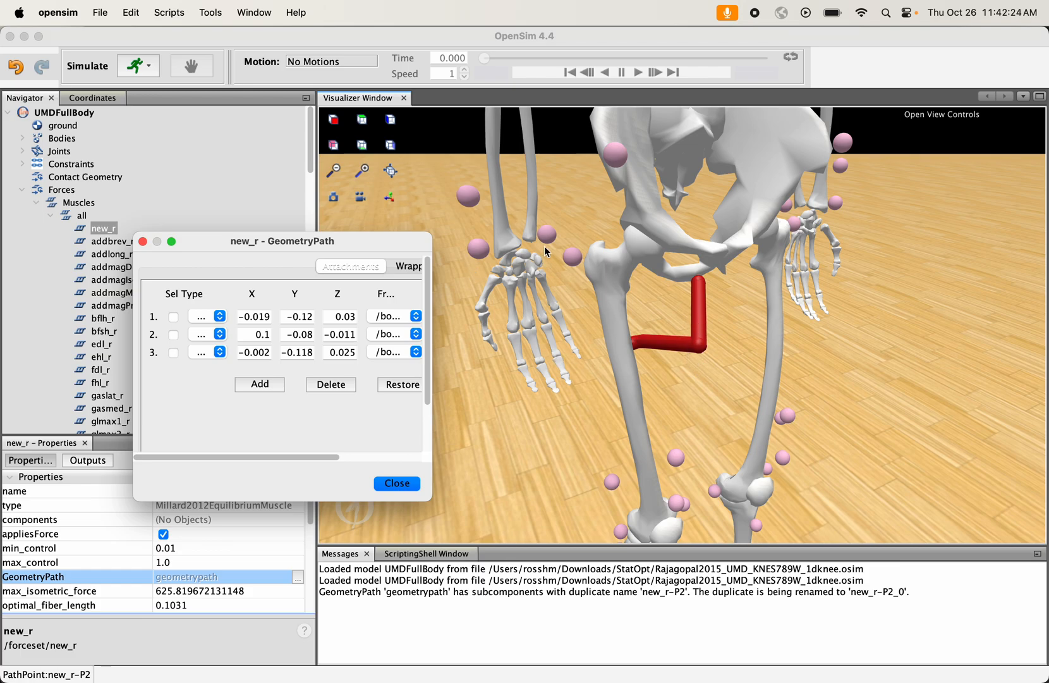
{"action": "double_click", "coordinate": [255, 334]}
{"action": "type", "text": "0.05"}
{"action": "key", "text": "Return"}
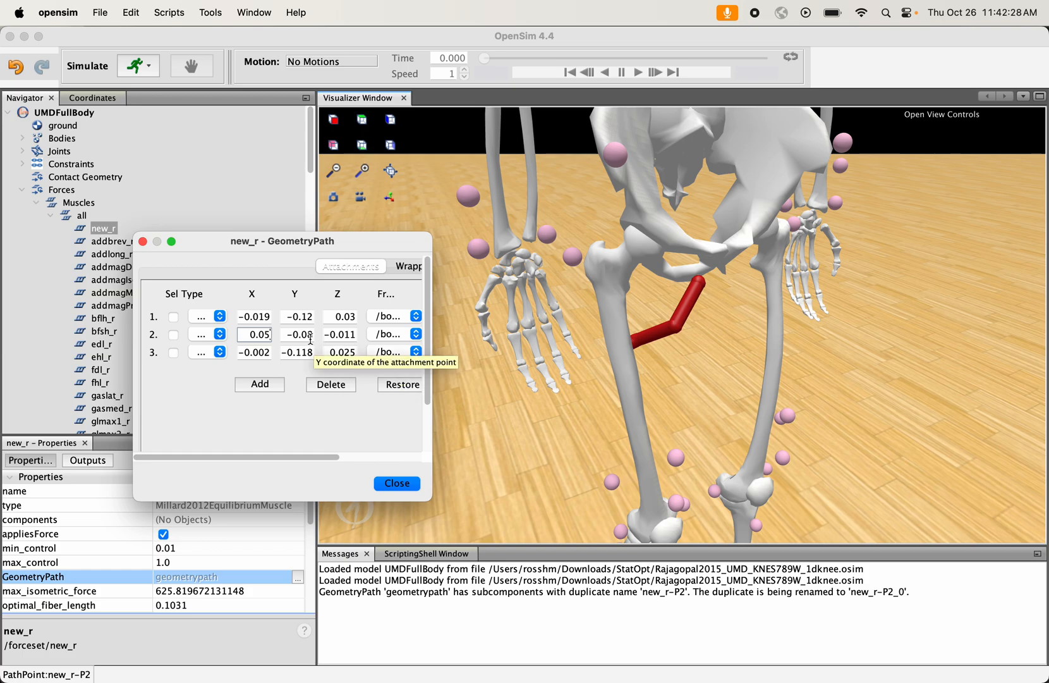
- Set the middle attachment point's Y coordinate to -0.09 and Z coordinate to 0.02, and close the geometry path editor
{"action": "double_click", "coordinate": [296, 334]}
{"action": "type", "text": "-0.09"}
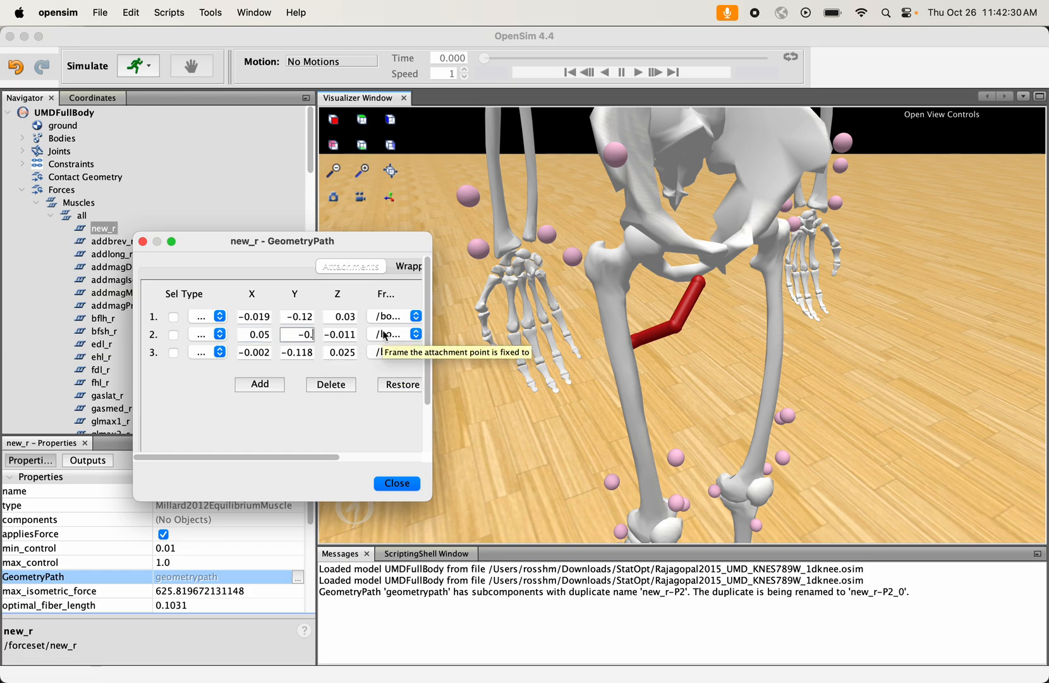
{"action": "key", "text": "Return"}
{"action": "key", "text": "Tab"}
{"action": "type", "text": "0.02"}
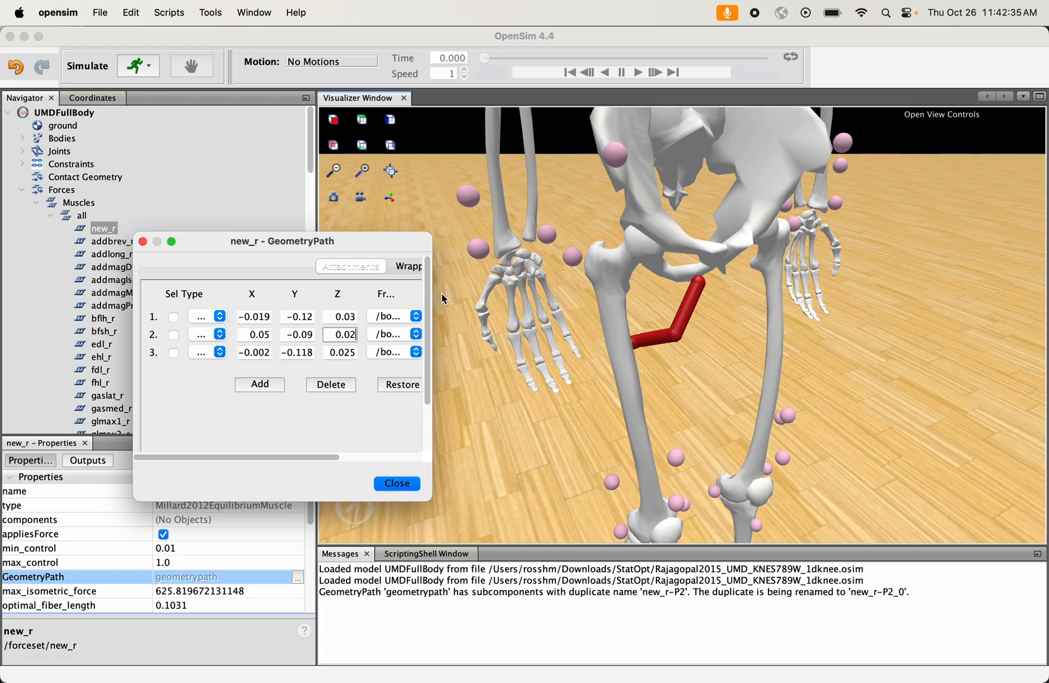
{"action": "key", "text": "Return"}
{"action": "left_click_drag", "start_coordinate": [640, 360], "coordinate": [767, 400]}
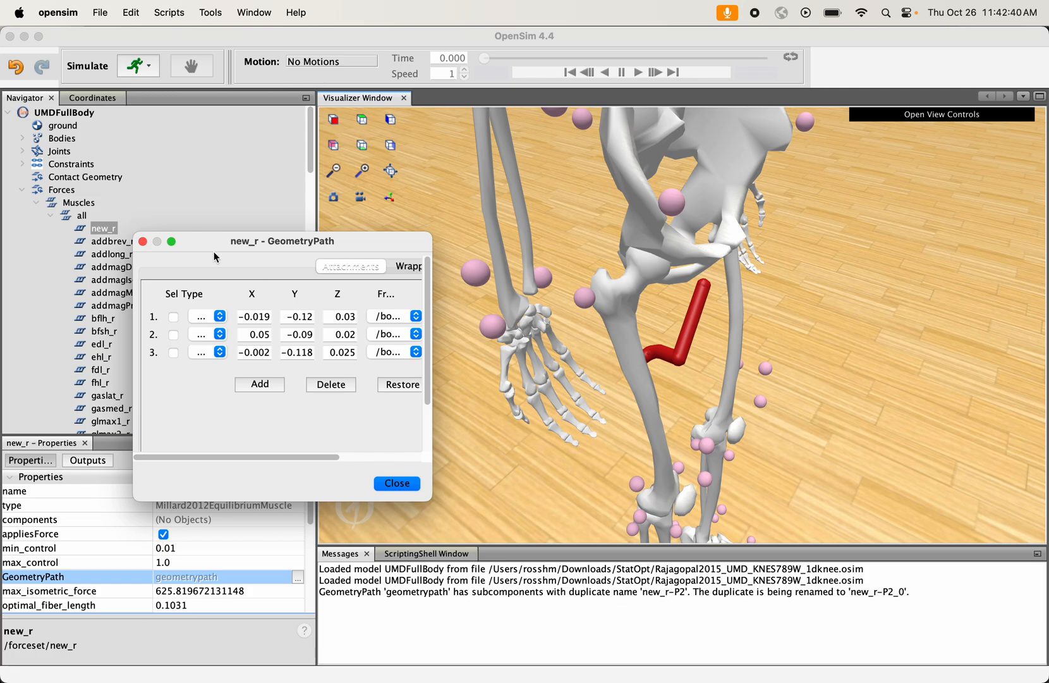
{"action": "left_click", "coordinate": [396, 483]}
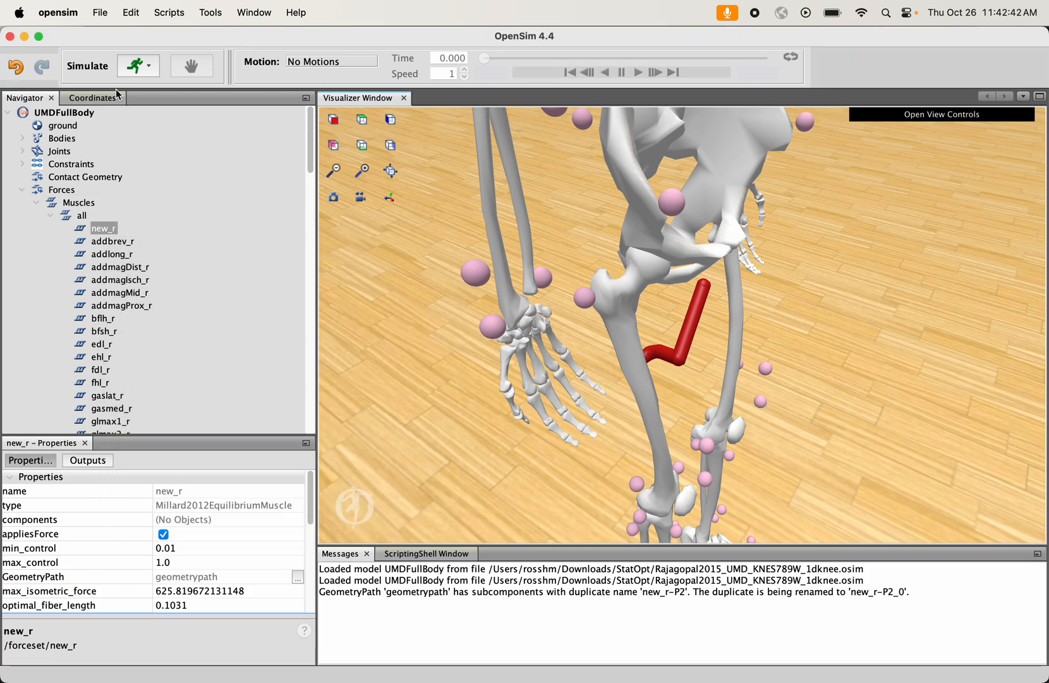
- Pose the right hip with adduction at about -20.7 and flexion at about -4.7 to see how new_r follows the leg
{"action": "left_click", "coordinate": [94, 98]}
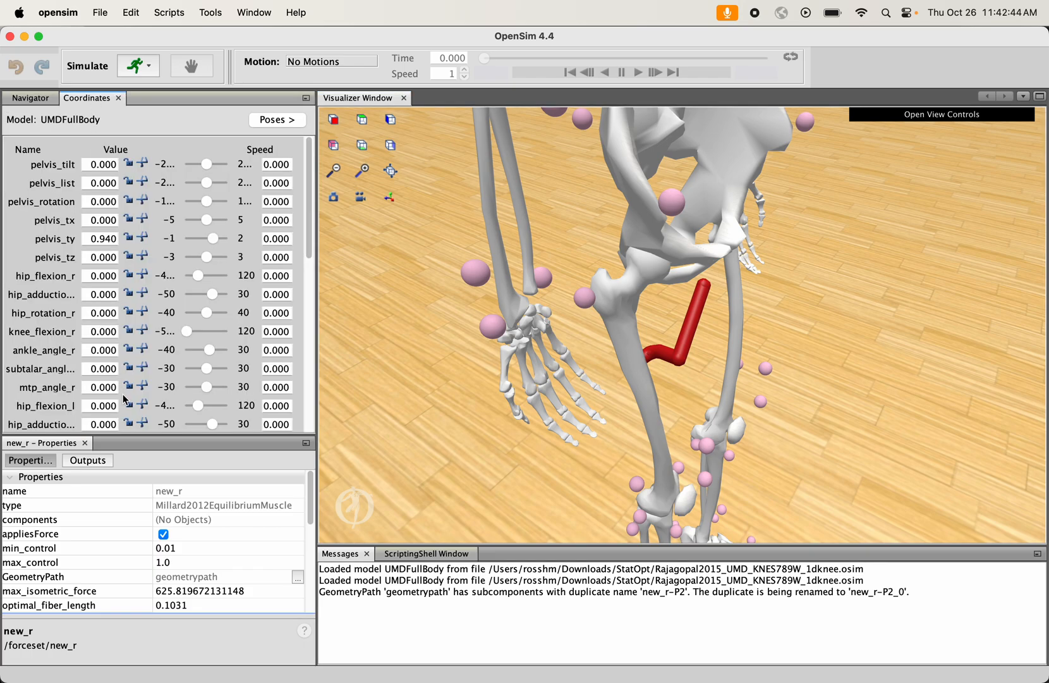
{"action": "scroll", "coordinate": [124, 400], "scroll_direction": "down", "scroll_amount": 2}
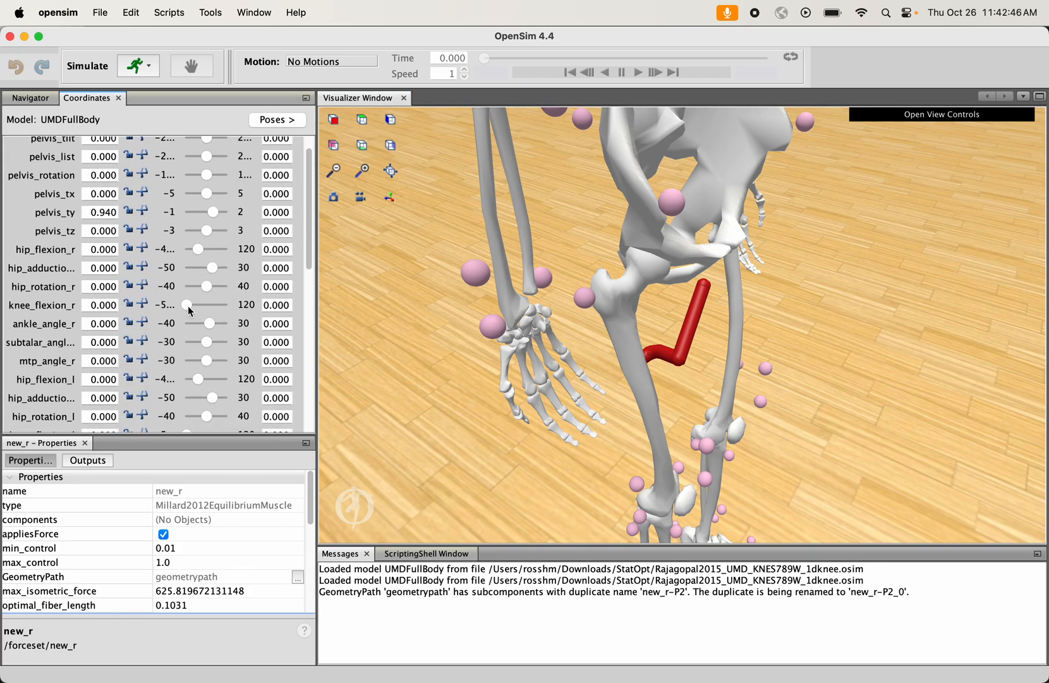
{"action": "mouse_move", "coordinate": [209, 268]}
{"action": "left_mouse_down"}
{"action": "mouse_move", "coordinate": [196, 268]}
{"action": "mouse_move", "coordinate": [215, 268]}
{"action": "mouse_move", "coordinate": [198, 268]}
{"action": "mouse_move", "coordinate": [208, 274]}
{"action": "mouse_move", "coordinate": [201, 269]}
{"action": "mouse_move", "coordinate": [223, 254]}
{"action": "mouse_move", "coordinate": [196, 254]}
{"action": "left_mouse_up"}
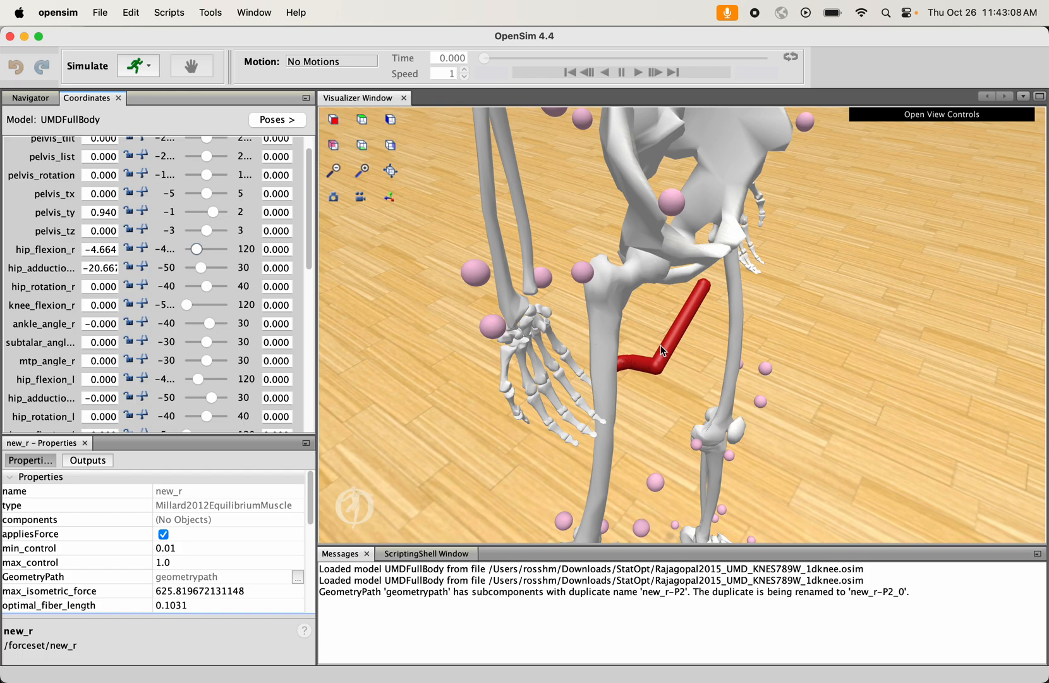
- Open the Plotter tool to view its curve options, and close it without adding a curve
{"action": "left_click", "coordinate": [212, 12]}
{"action": "left_click", "coordinate": [215, 38]}
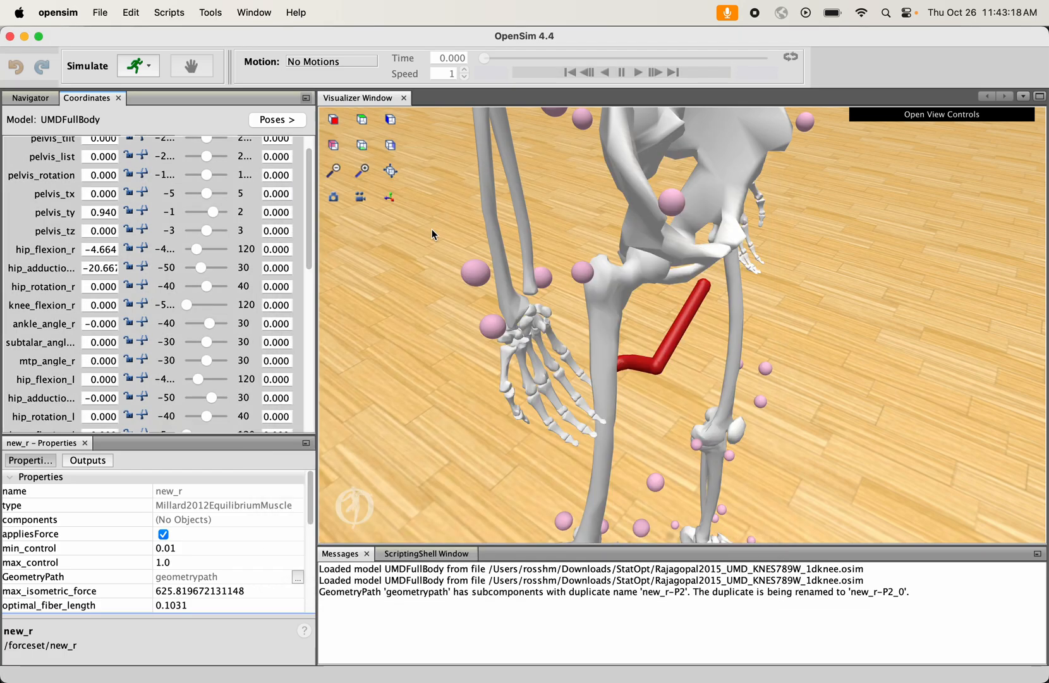
{"action": "left_click", "coordinate": [292, 158]}
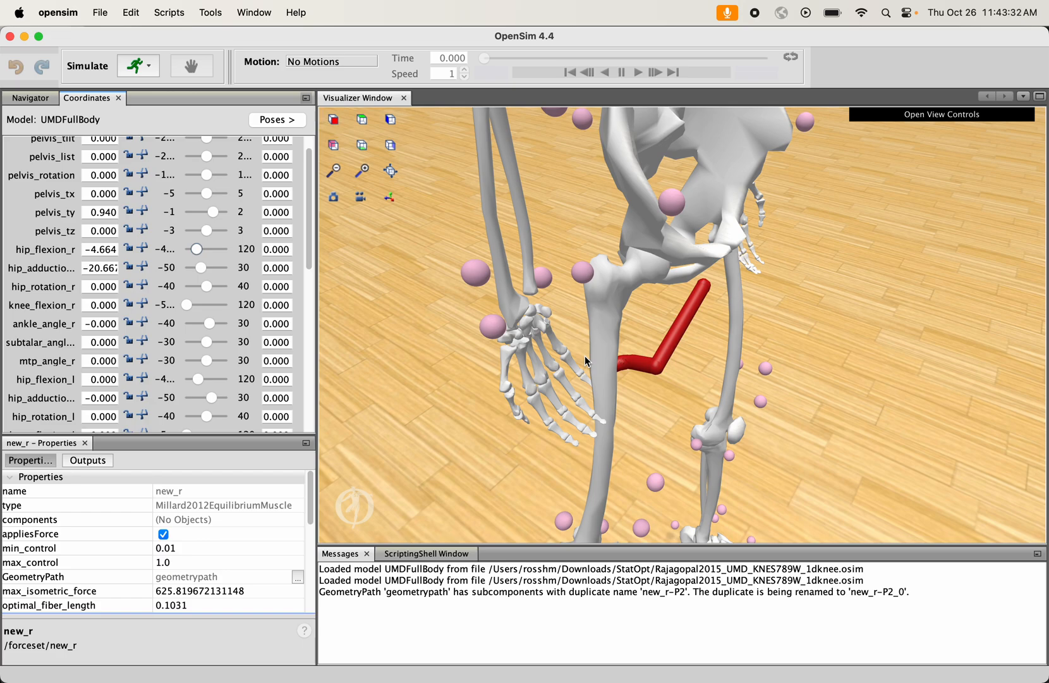
{"action": "left_click_drag", "start_coordinate": [631, 347], "coordinate": [523, 318]}
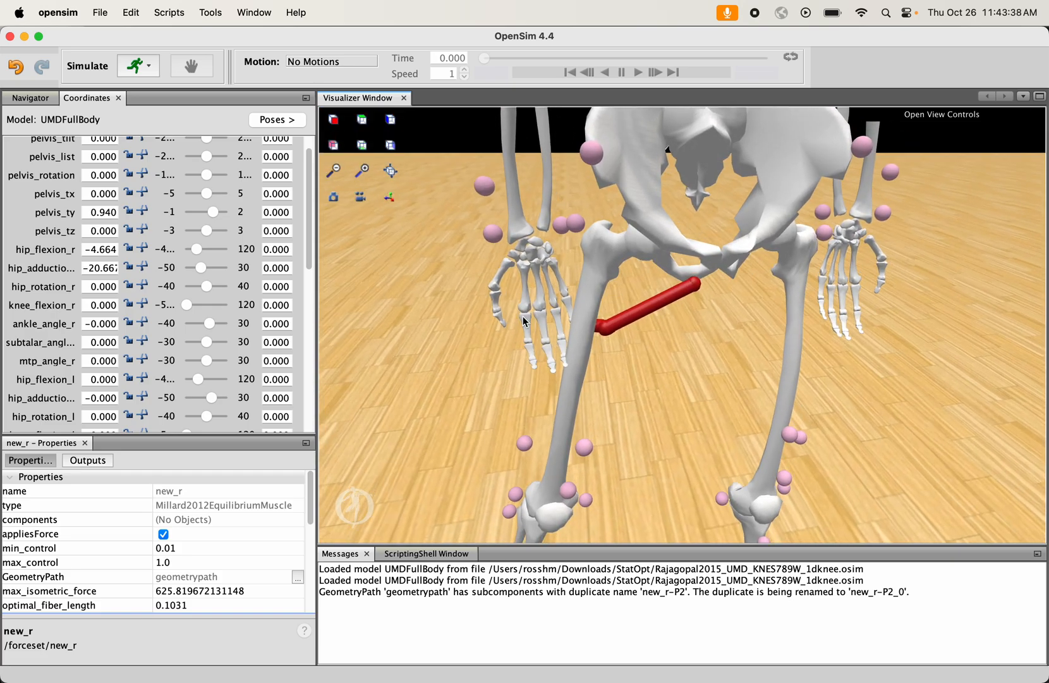
{"action": "left_click_drag", "start_coordinate": [545, 305], "coordinate": [632, 317]}
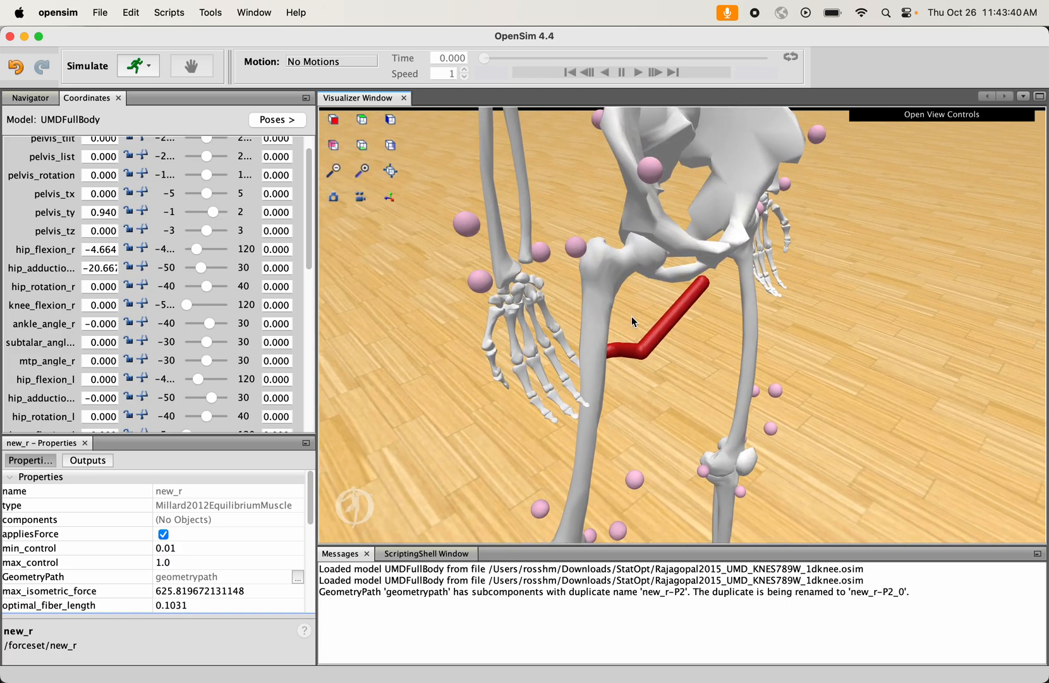